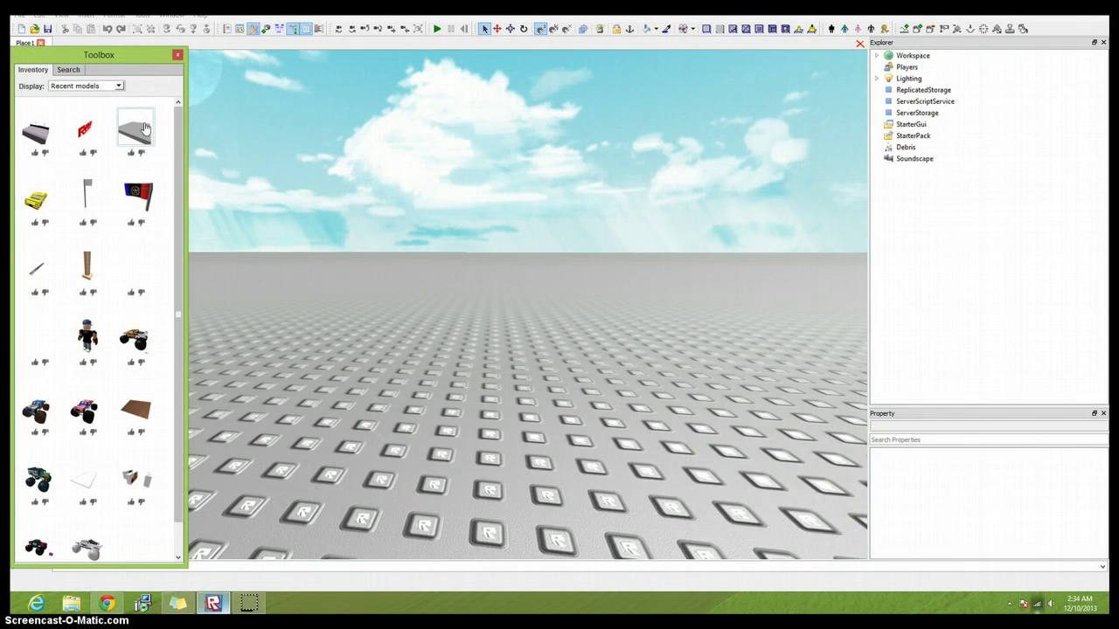
Step: Insert a grey brick and resize it into a long, wide, thick stage block on the baseplate
{"action": "left_click", "coordinate": [145, 129]}
{"action": "mouse_move", "coordinate": [454, 300]}
{"action": "left_mouse_down"}
{"action": "mouse_move", "coordinate": [536, 311]}
{"action": "mouse_move", "coordinate": [590, 296]}
{"action": "mouse_move", "coordinate": [574, 294]}
{"action": "left_mouse_up"}
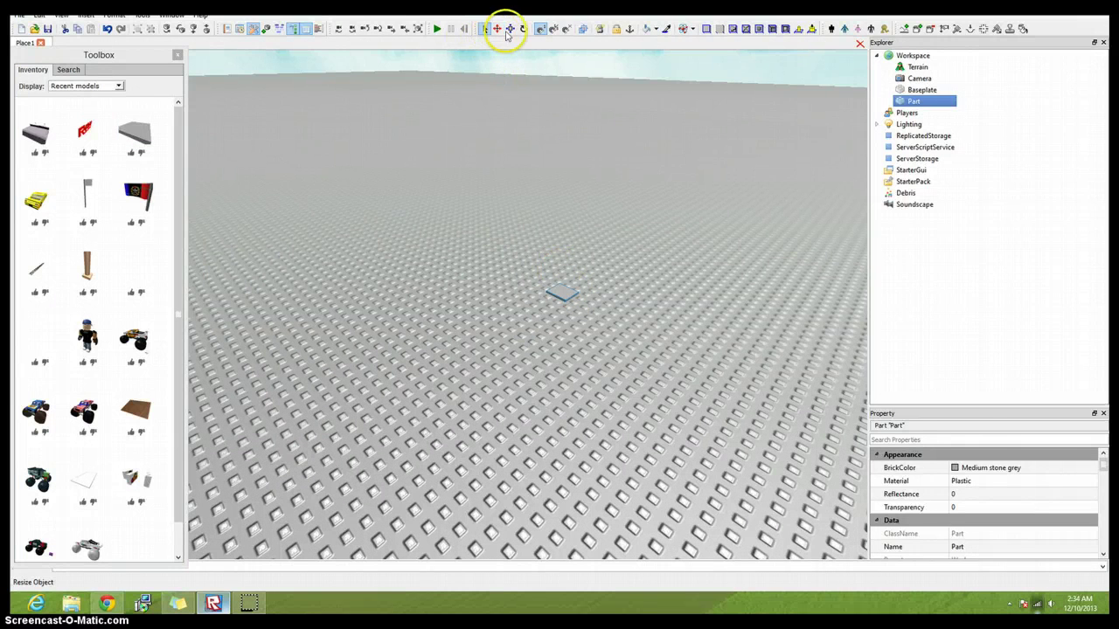
{"action": "left_click", "coordinate": [509, 30]}
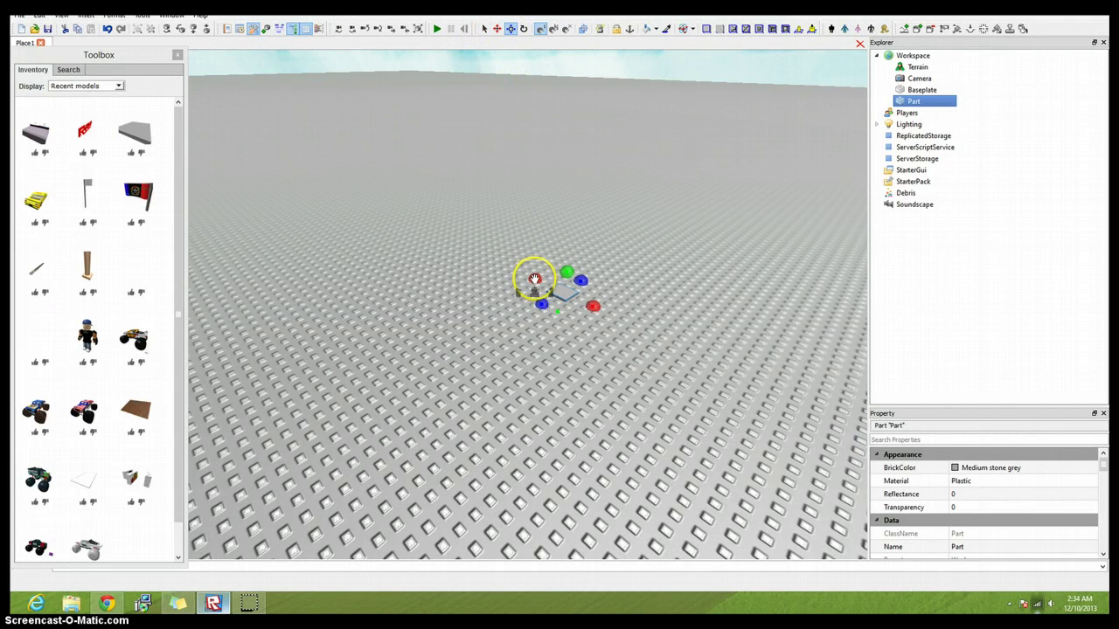
{"action": "mouse_move", "coordinate": [535, 279]}
{"action": "left_mouse_down"}
{"action": "mouse_move", "coordinate": [553, 349]}
{"action": "mouse_move", "coordinate": [341, 184]}
{"action": "left_mouse_up"}
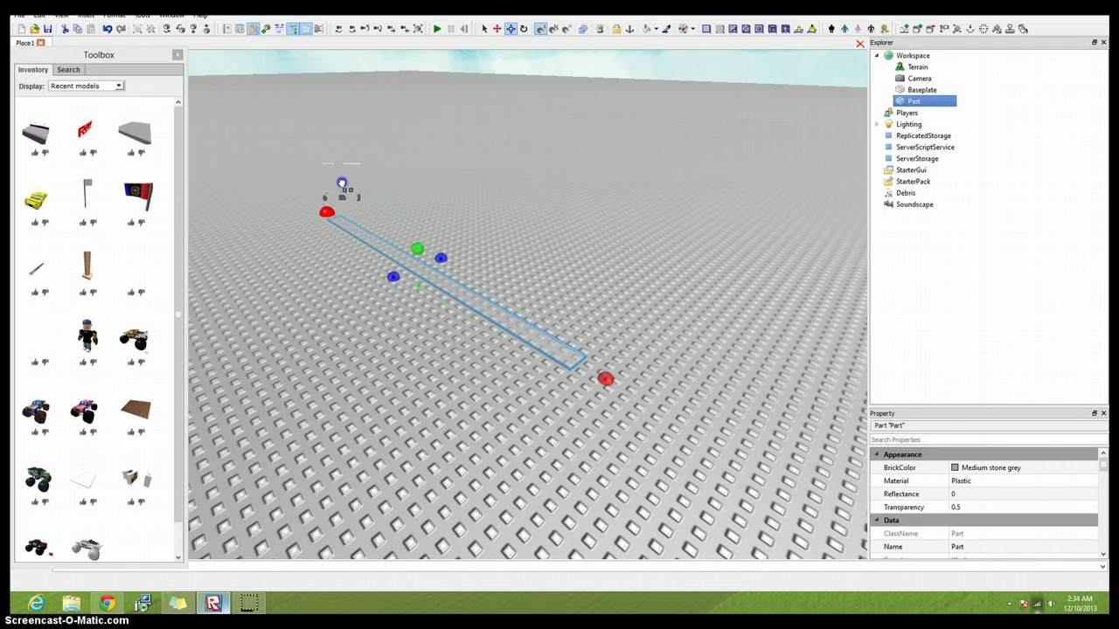
{"action": "left_click_drag", "start_coordinate": [440, 259], "coordinate": [535, 218]}
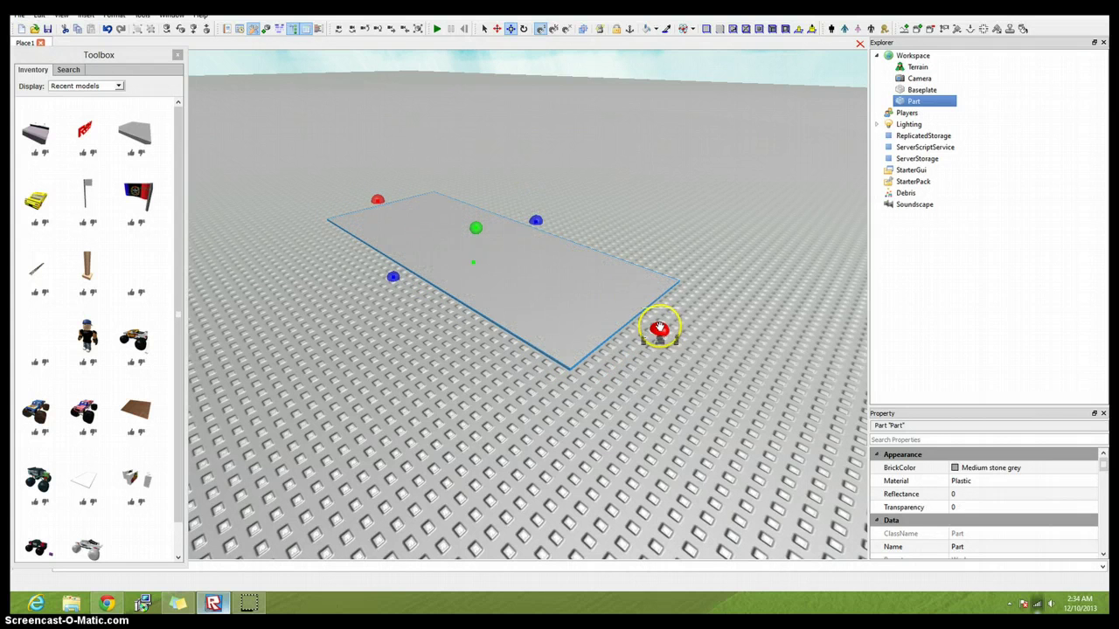
{"action": "left_click_drag", "start_coordinate": [659, 327], "coordinate": [716, 300]}
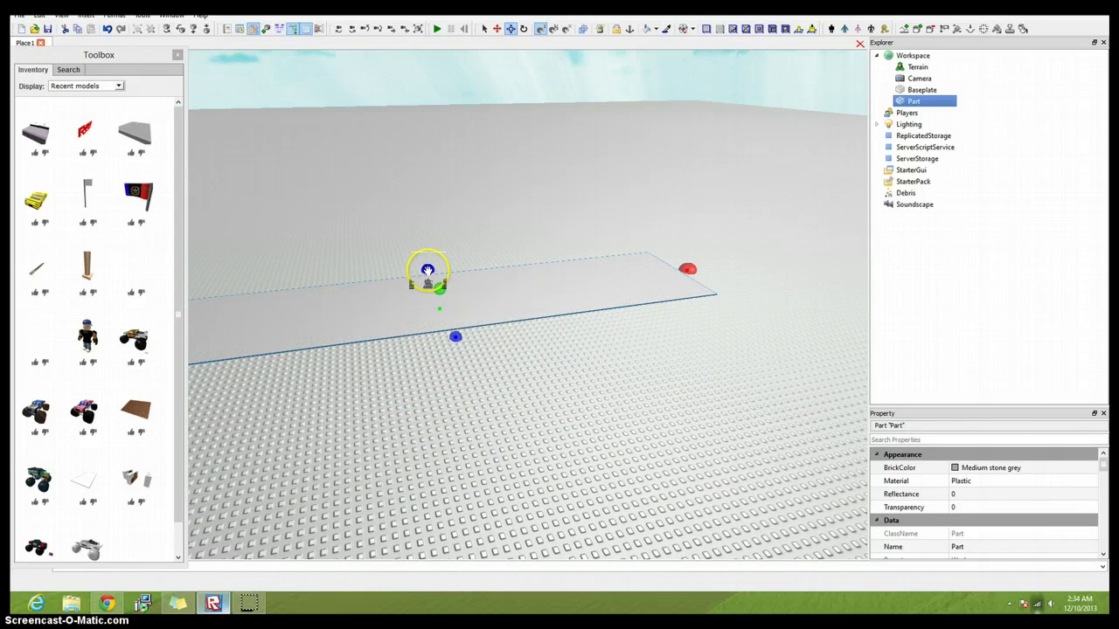
{"action": "left_click_drag", "start_coordinate": [427, 270], "coordinate": [441, 241]}
{"action": "scroll", "coordinate": [470, 357], "scroll_direction": "up", "scroll_amount": 5}
{"action": "scroll", "coordinate": [466, 392], "scroll_direction": "down", "scroll_amount": 5}
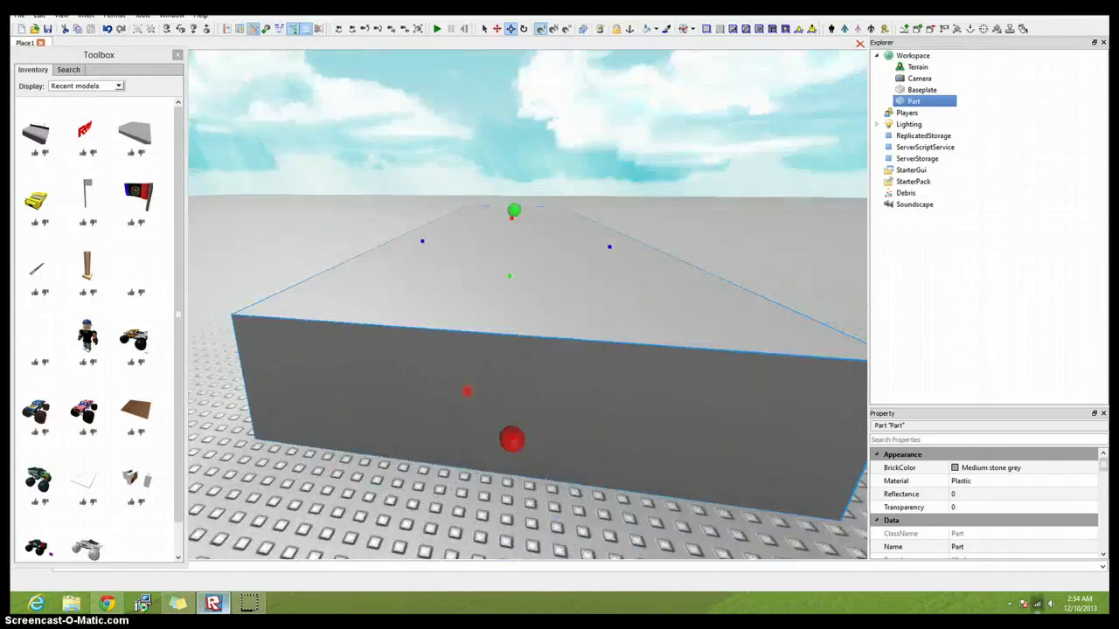
Step: Insert a second grey part and drop it onto the side of the stage block
{"action": "right_click_drag", "start_coordinate": [465, 392], "coordinate": [458, 390]}
{"action": "left_click", "coordinate": [138, 133]}
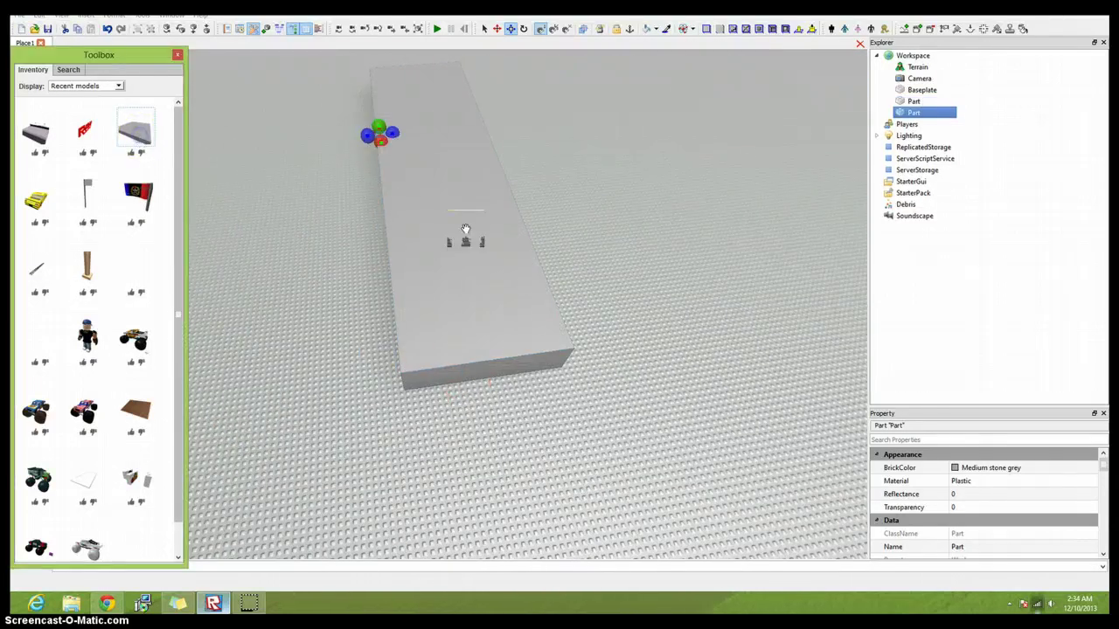
{"action": "scroll", "coordinate": [465, 229], "scroll_direction": "up", "scroll_amount": 3}
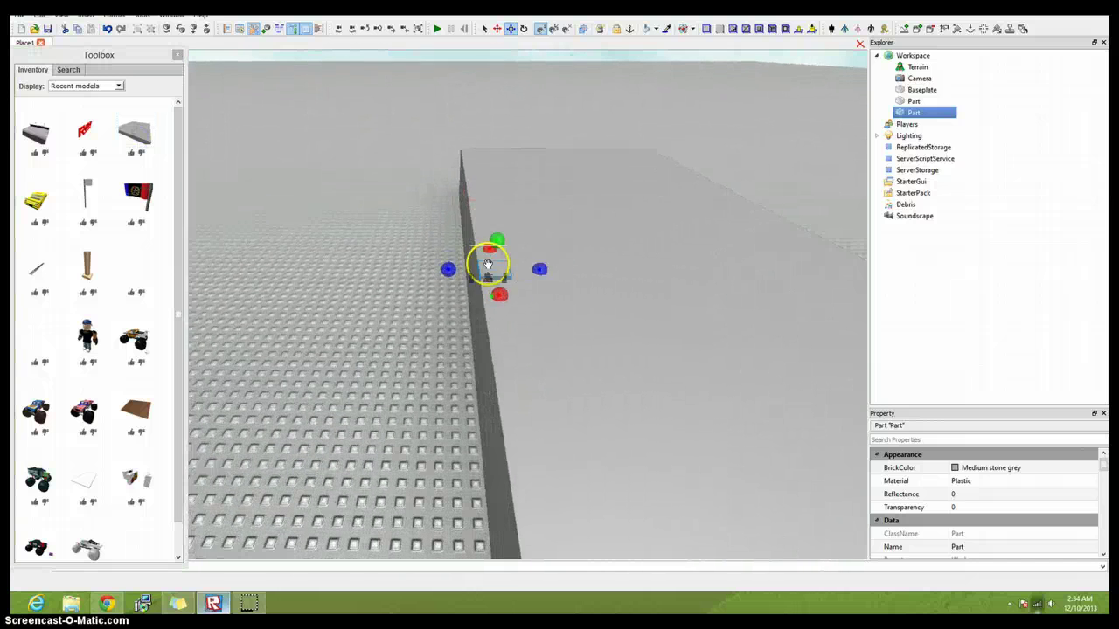
{"action": "scroll", "coordinate": [492, 262], "scroll_direction": "up", "scroll_amount": 2}
{"action": "left_click_drag", "start_coordinate": [529, 264], "coordinate": [528, 323]}
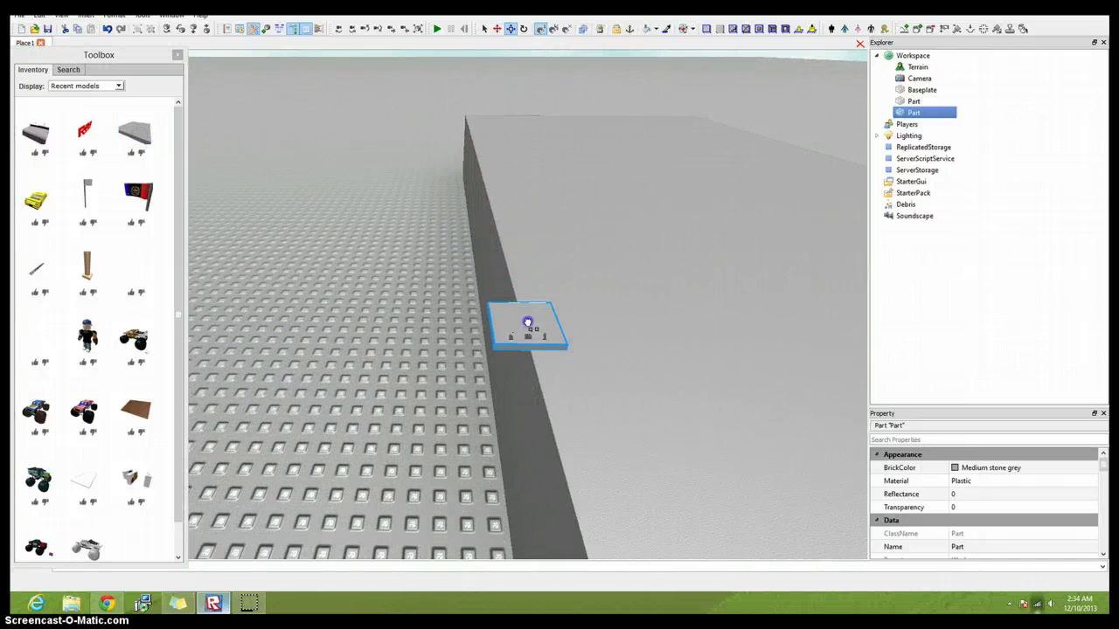
{"action": "mouse_move", "coordinate": [528, 324]}
{"action": "right_mouse_down"}
{"action": "mouse_move", "coordinate": [524, 369]}
{"action": "mouse_move", "coordinate": [489, 378]}
{"action": "right_mouse_up"}
{"action": "scroll", "coordinate": [489, 378], "scroll_direction": "up", "scroll_amount": 2}
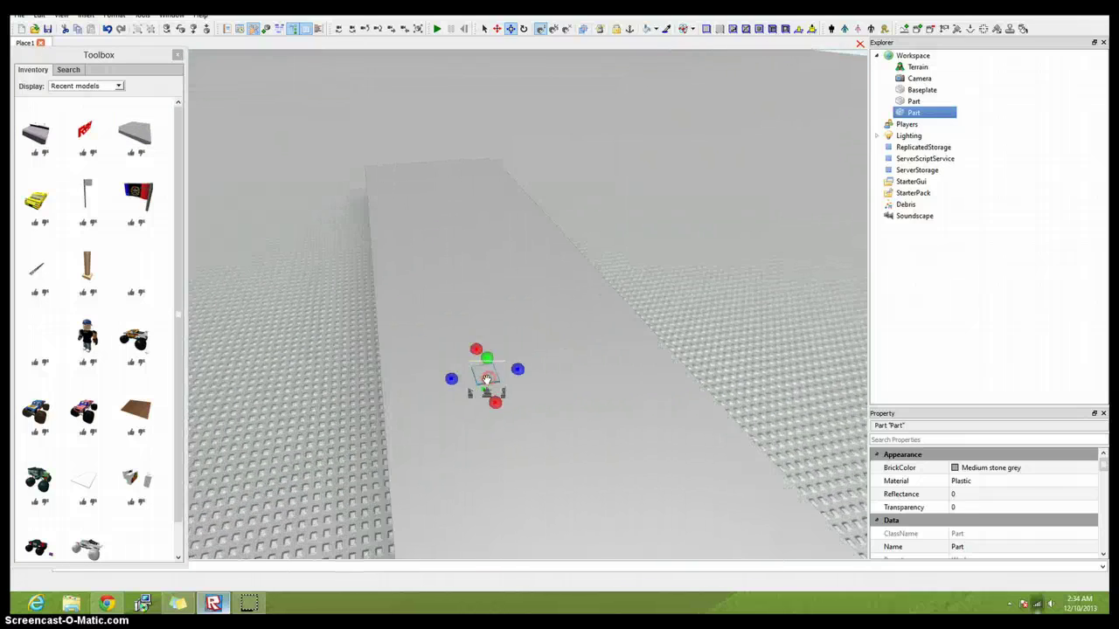
Step: Enlarge the stage block and slide the small part along the block's top
{"action": "left_click", "coordinate": [646, 321]}
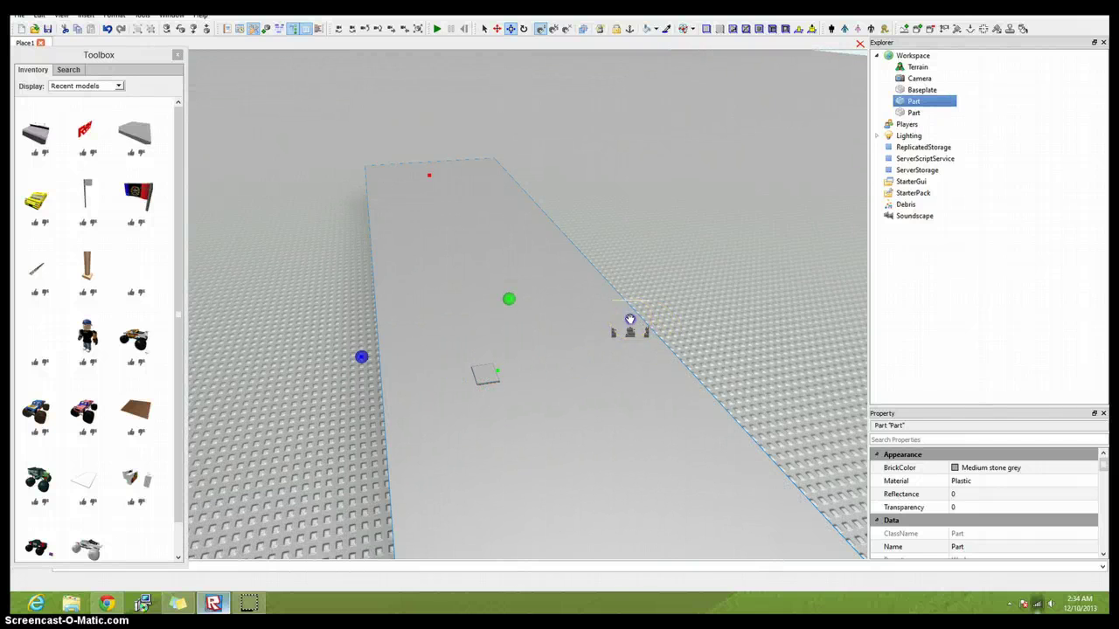
{"action": "left_click_drag", "start_coordinate": [629, 320], "coordinate": [714, 305]}
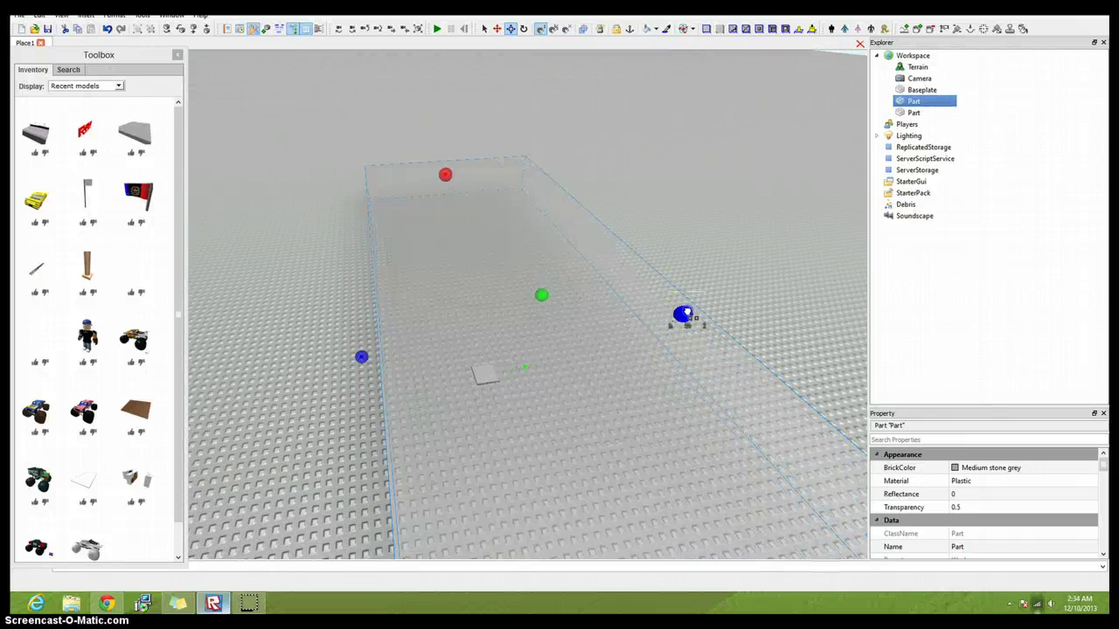
{"action": "left_click", "coordinate": [476, 376]}
{"action": "scroll", "coordinate": [512, 384], "scroll_direction": "up", "scroll_amount": 2}
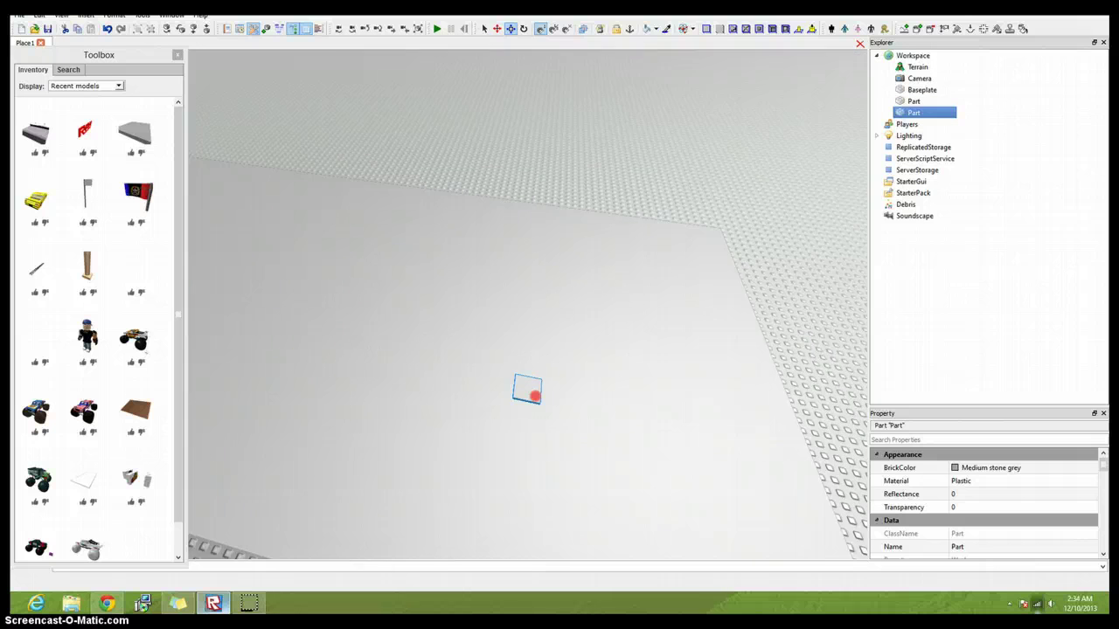
{"action": "mouse_move", "coordinate": [532, 394]}
{"action": "left_mouse_down"}
{"action": "mouse_move", "coordinate": [500, 367]}
{"action": "mouse_move", "coordinate": [522, 352]}
{"action": "mouse_move", "coordinate": [540, 392]}
{"action": "left_mouse_up"}
{"action": "mouse_move", "coordinate": [540, 393]}
{"action": "right_mouse_down"}
{"action": "mouse_move", "coordinate": [350, 379]}
{"action": "mouse_move", "coordinate": [312, 274]}
{"action": "right_mouse_up"}
{"action": "left_click", "coordinate": [349, 379]}
{"action": "left_click_drag", "start_coordinate": [312, 275], "coordinate": [237, 317]}
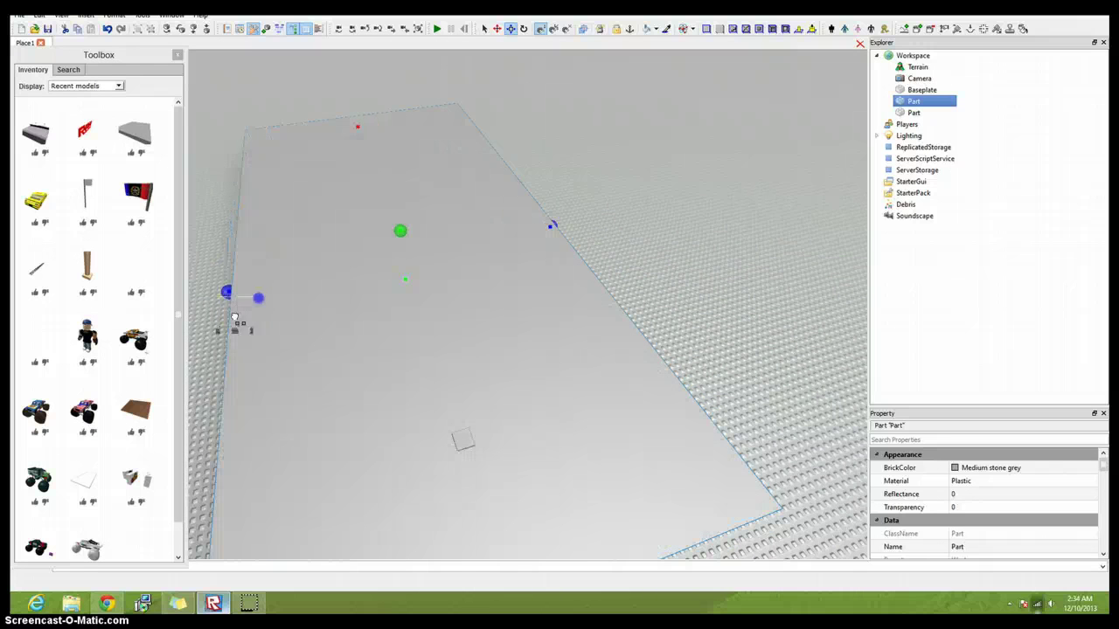
{"action": "left_click", "coordinate": [464, 447]}
{"action": "mouse_move", "coordinate": [463, 448]}
{"action": "left_mouse_down"}
{"action": "mouse_move", "coordinate": [456, 396]}
{"action": "mouse_move", "coordinate": [429, 342]}
{"action": "left_mouse_up"}
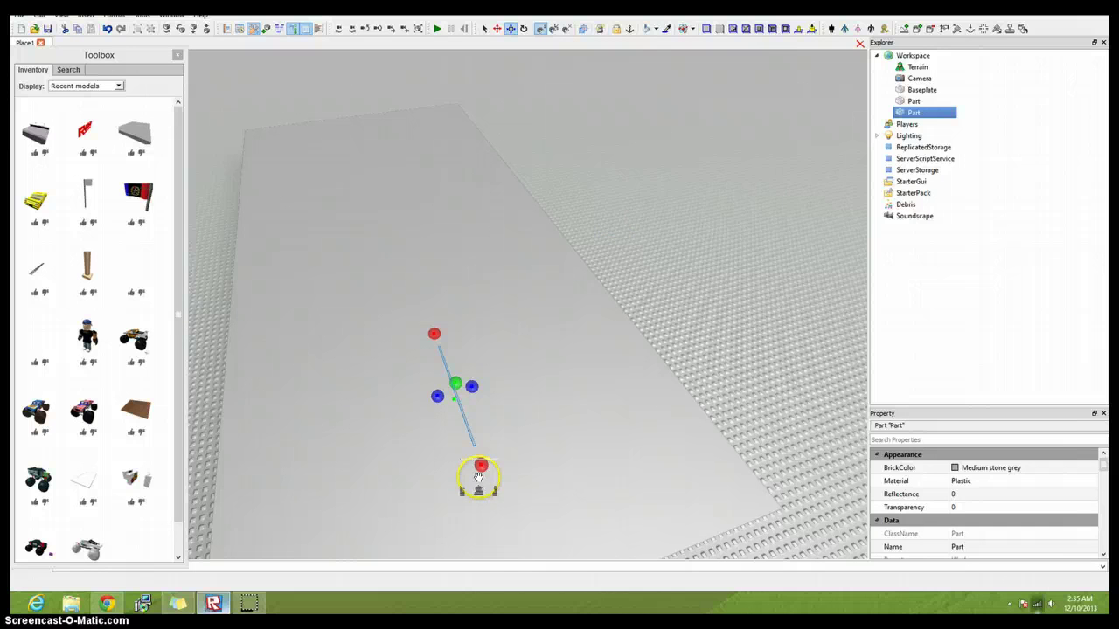
Step: Stretch the thin part longer at both ends and raise it into a tall upright backdrop panel
{"action": "left_click_drag", "start_coordinate": [481, 467], "coordinate": [528, 509]}
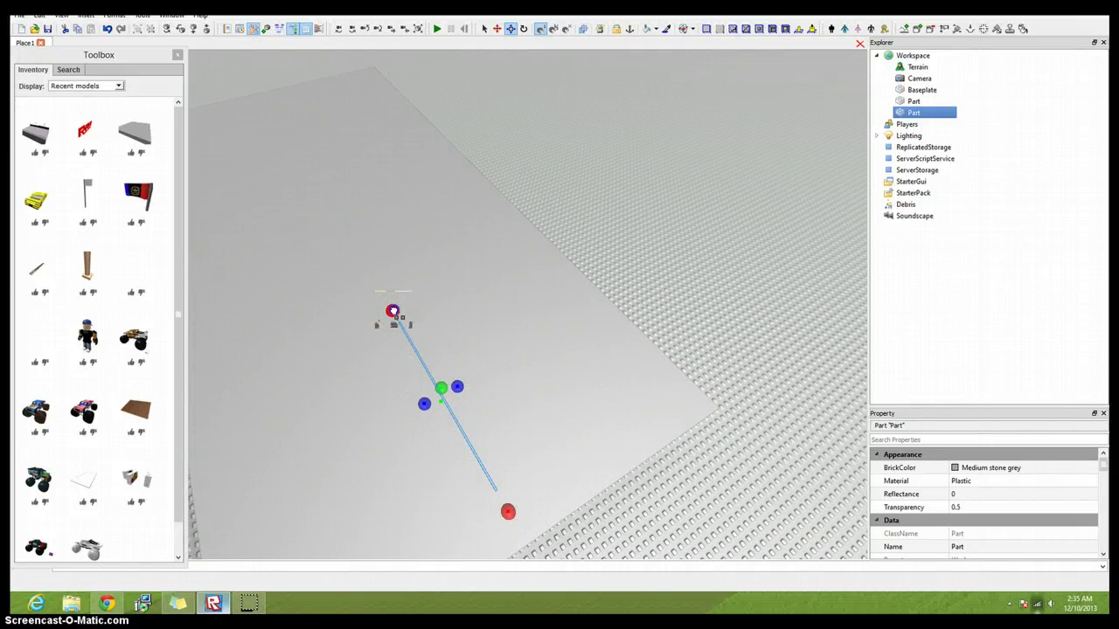
{"action": "left_click_drag", "start_coordinate": [392, 311], "coordinate": [383, 294]}
{"action": "right_click_drag", "start_coordinate": [383, 295], "coordinate": [394, 190]}
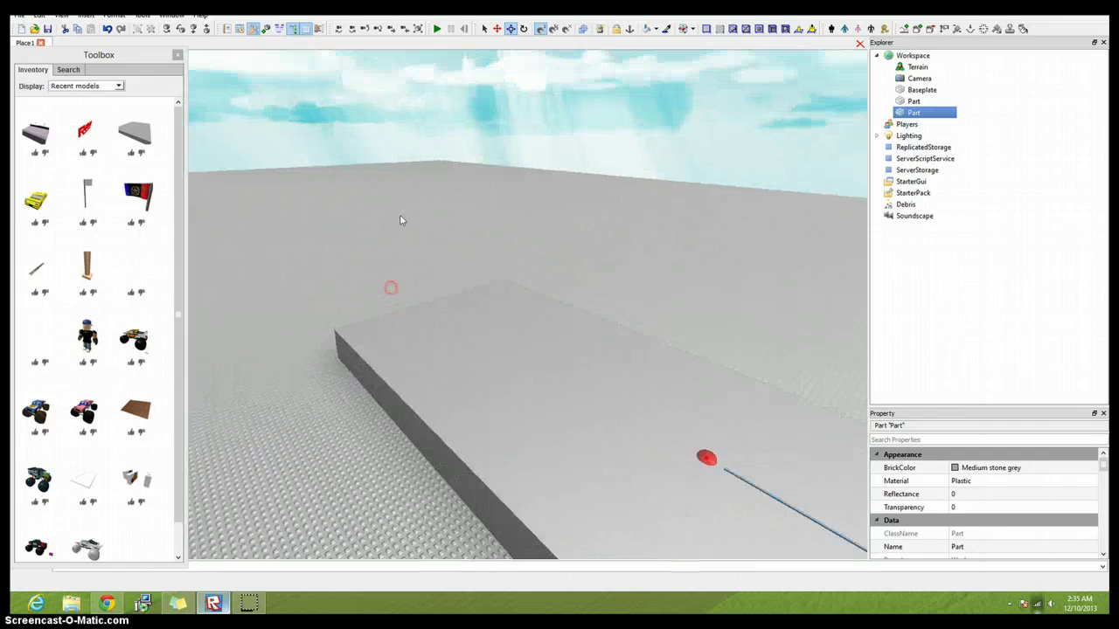
{"action": "scroll", "coordinate": [394, 190], "scroll_direction": "down", "scroll_amount": 5}
{"action": "right_click_drag", "start_coordinate": [392, 195], "coordinate": [393, 326]}
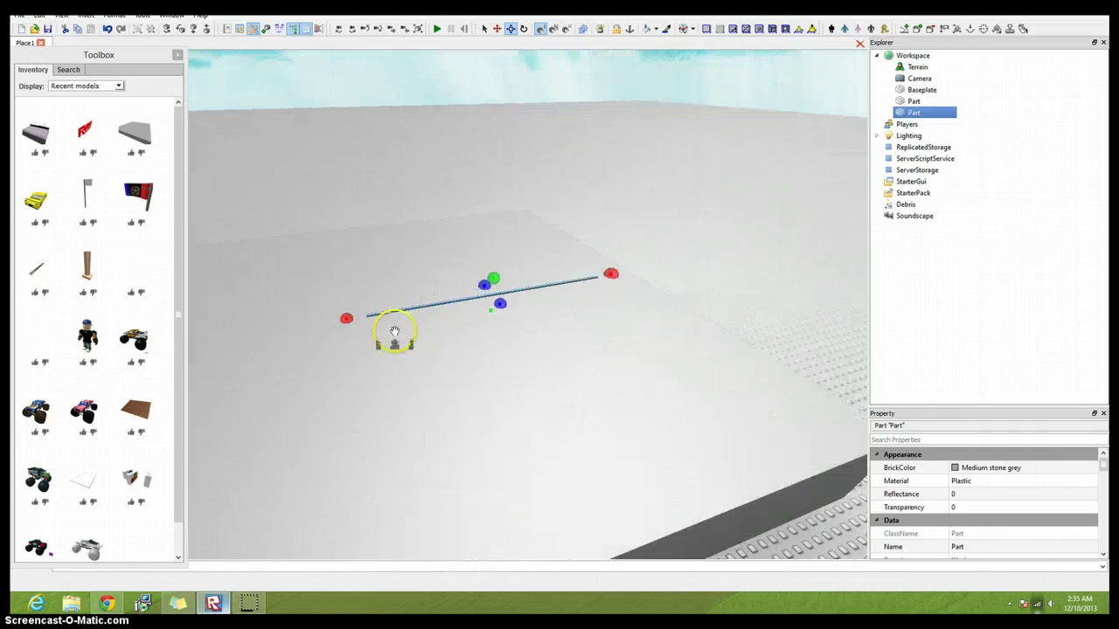
{"action": "left_click_drag", "start_coordinate": [409, 325], "coordinate": [348, 342]}
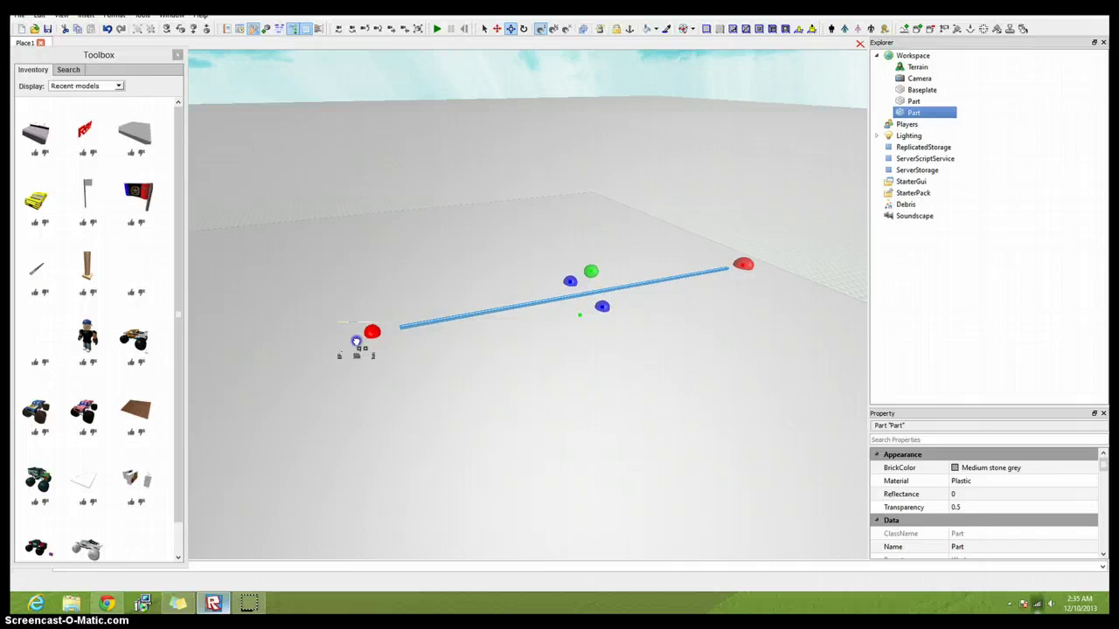
{"action": "right_click_drag", "start_coordinate": [618, 260], "coordinate": [588, 253]}
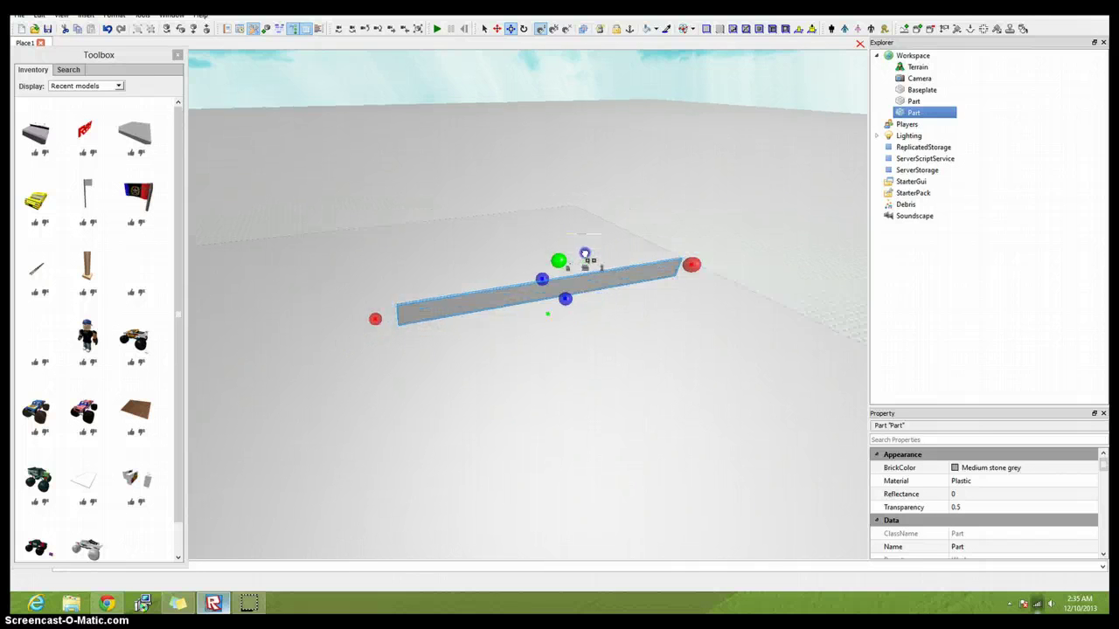
{"action": "left_click_drag", "start_coordinate": [588, 254], "coordinate": [560, 238]}
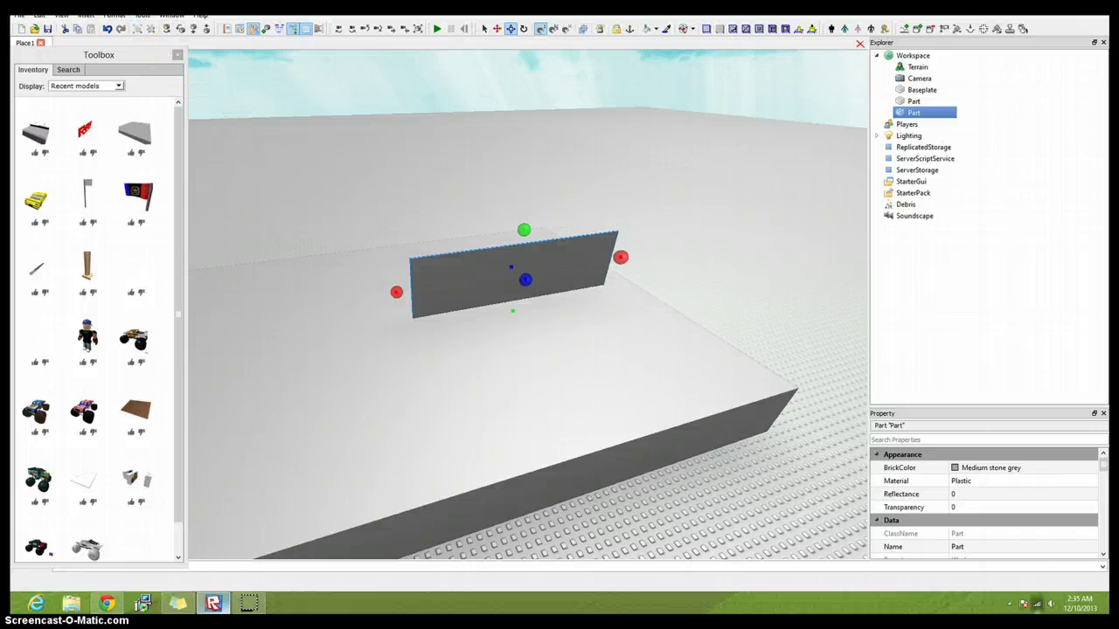
Step: Launch a Play Solo test session from the Tools > Test menu
{"action": "left_click", "coordinate": [143, 16]}
{"action": "mouse_move", "coordinate": [183, 47]}
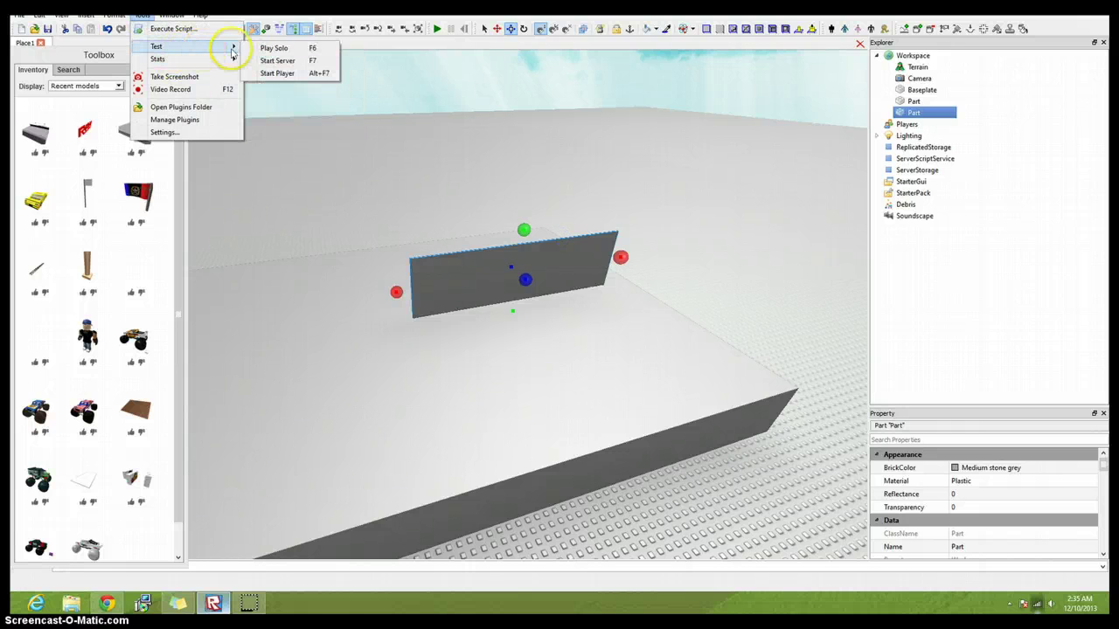
{"action": "left_click", "coordinate": [274, 48]}
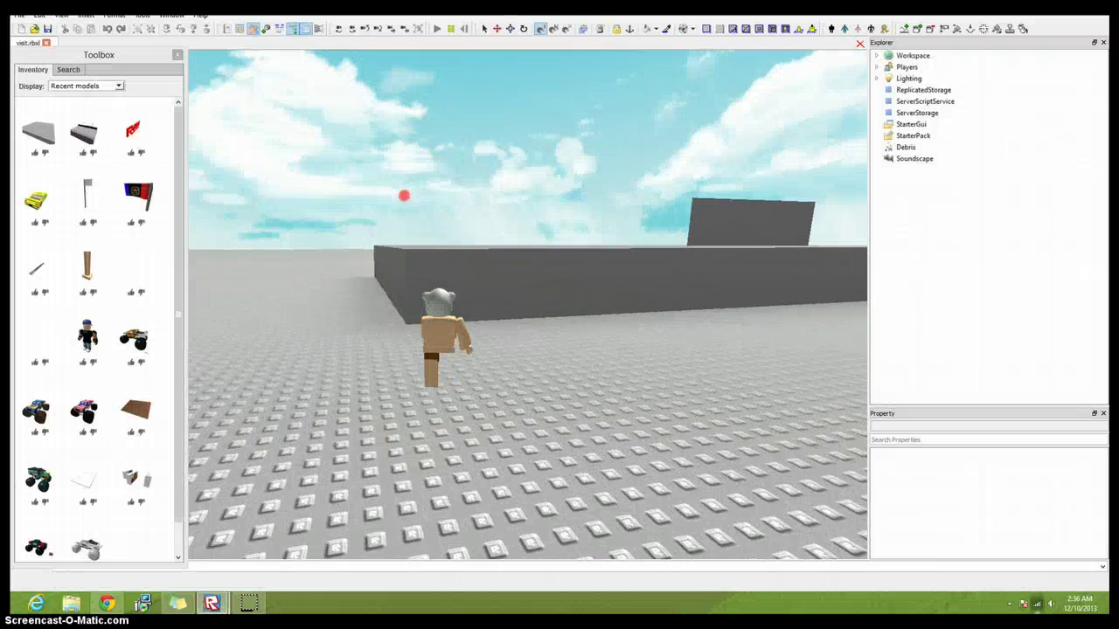
Step: Jump the avatar onto the stage block and walk it up to the grey backdrop wall
{"action": "key", "text": "space"}
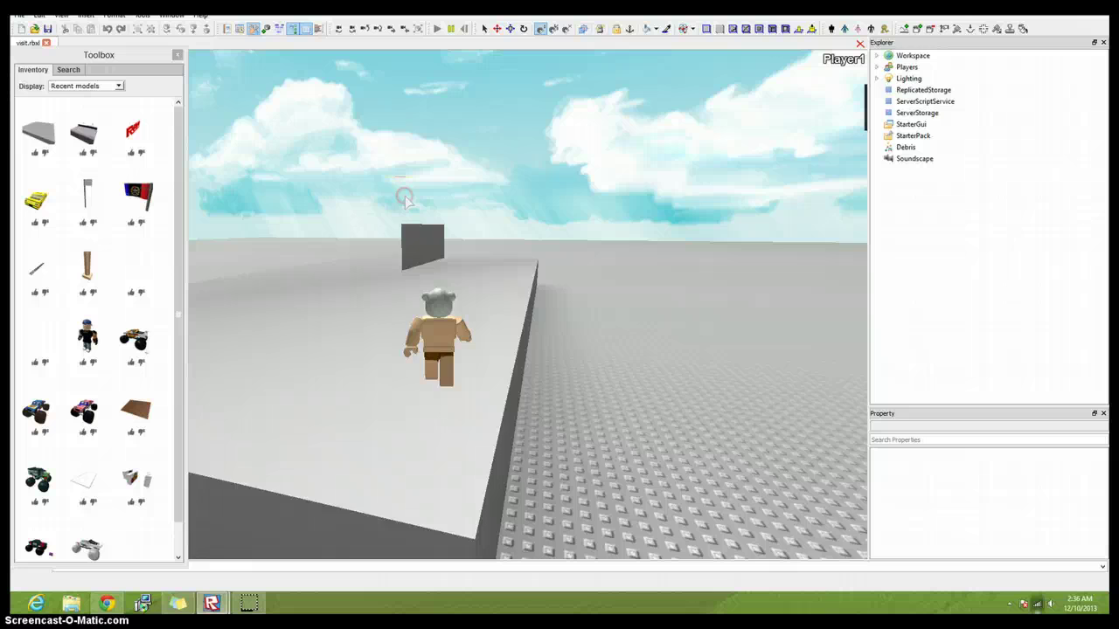
{"action": "right_click_drag", "start_coordinate": [462, 299], "coordinate": [454, 309]}
{"action": "key", "text": "w"}
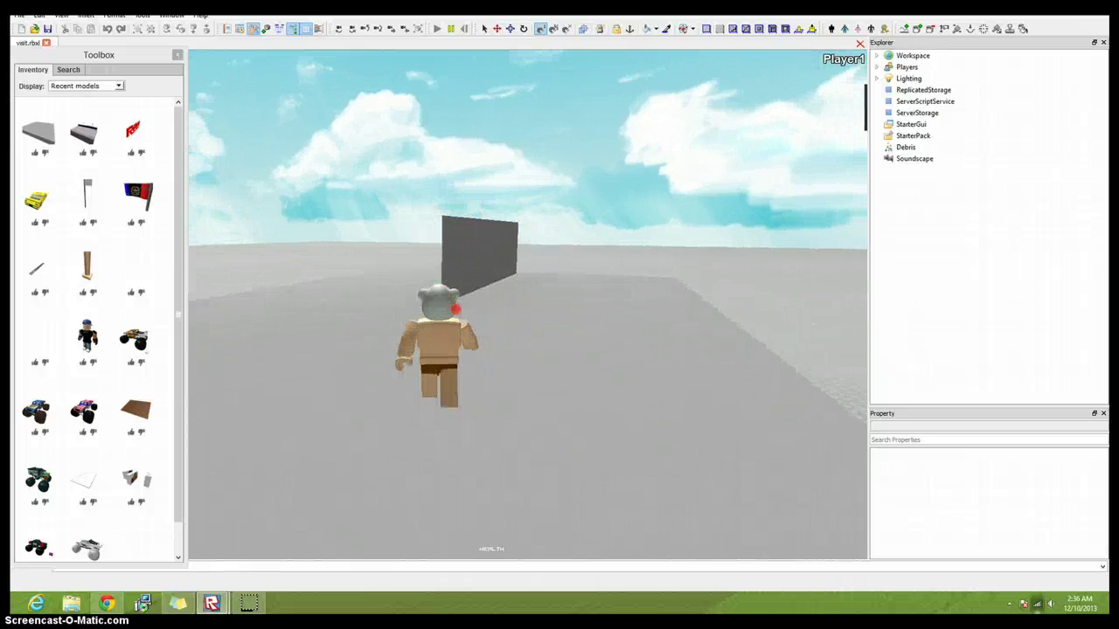
{"action": "right_click_drag", "start_coordinate": [455, 308], "coordinate": [507, 310]}
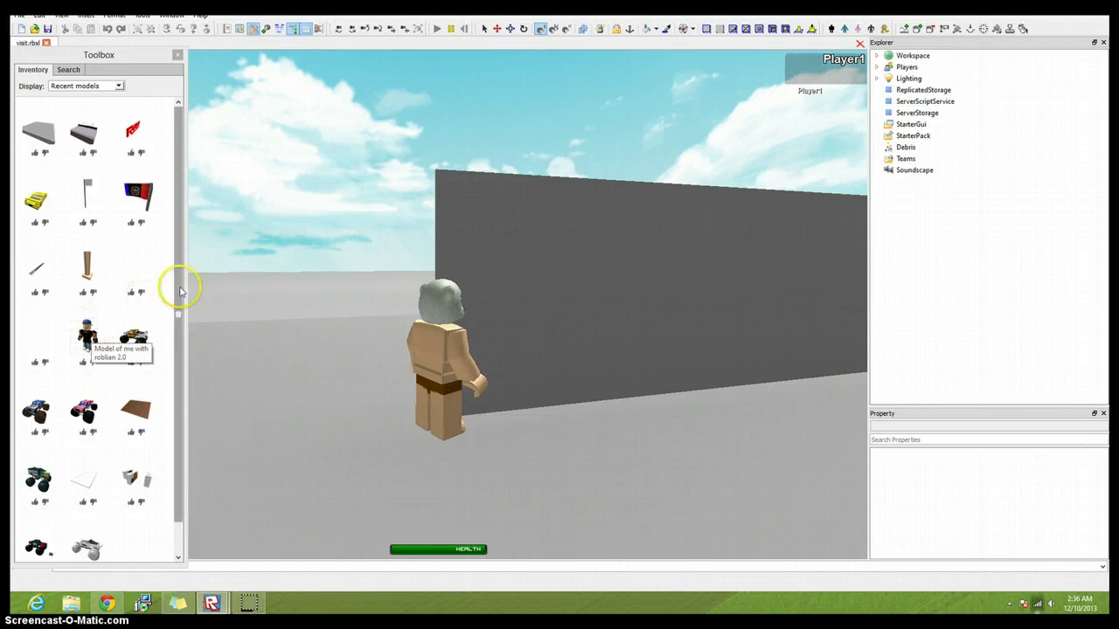
Step: Stop the test and slide the small part across the stage to the far wall's left end
{"action": "left_click", "coordinate": [45, 42]}
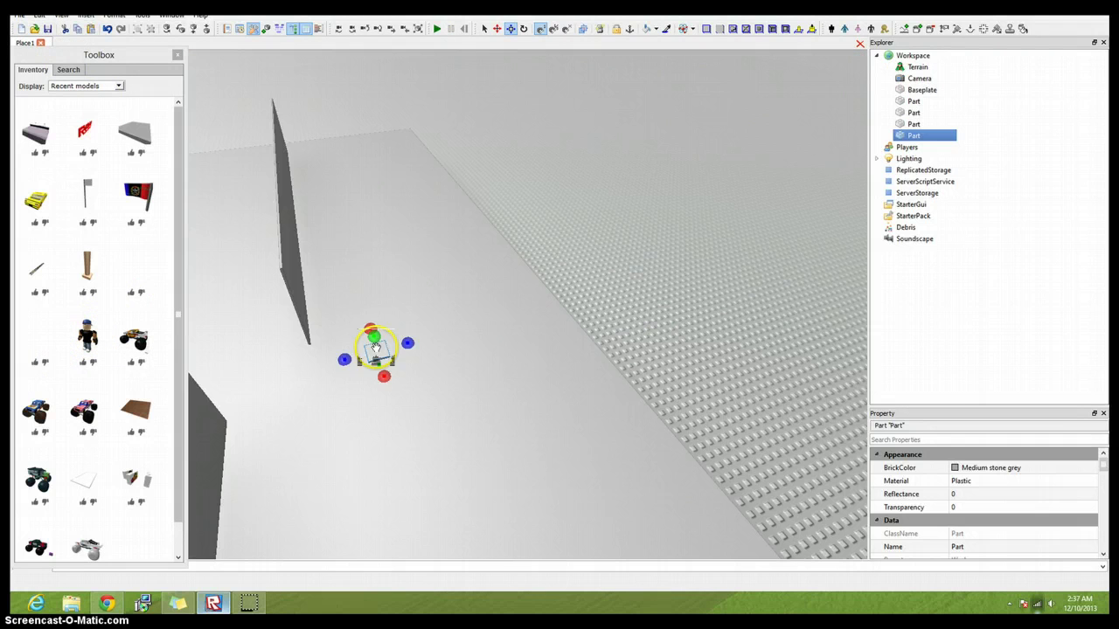
{"action": "left_click_drag", "start_coordinate": [374, 348], "coordinate": [337, 399]}
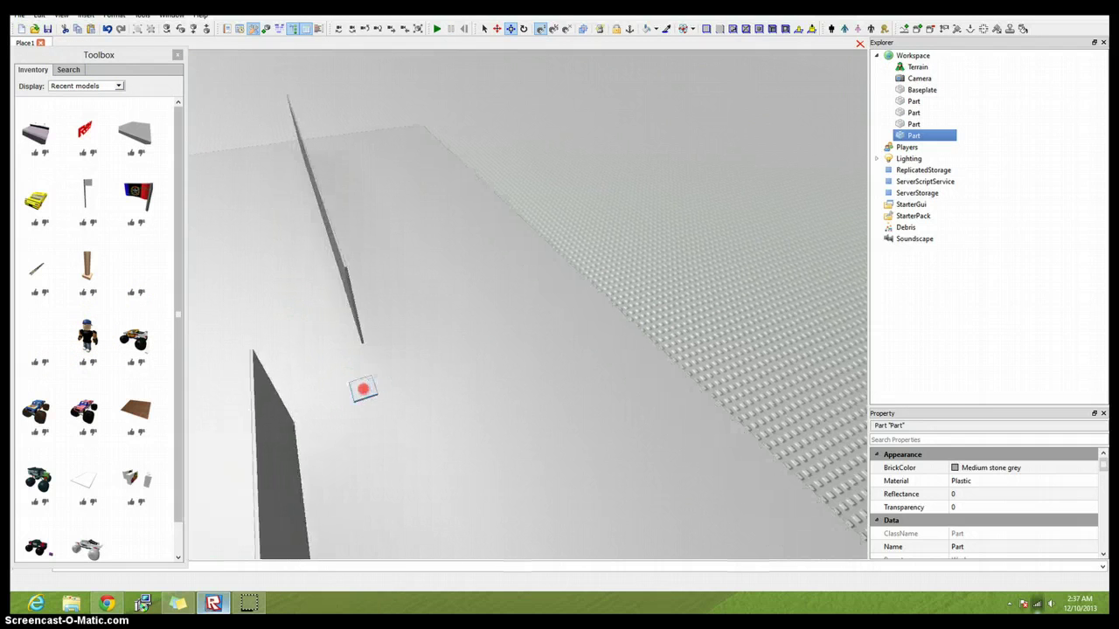
{"action": "mouse_move", "coordinate": [338, 399]}
{"action": "right_mouse_down"}
{"action": "mouse_move", "coordinate": [362, 391]}
{"action": "mouse_move", "coordinate": [354, 387]}
{"action": "right_mouse_up"}
{"action": "mouse_move", "coordinate": [354, 388]}
{"action": "left_mouse_down"}
{"action": "mouse_move", "coordinate": [455, 147]}
{"action": "mouse_move", "coordinate": [465, 148]}
{"action": "mouse_move", "coordinate": [428, 155]}
{"action": "left_mouse_up"}
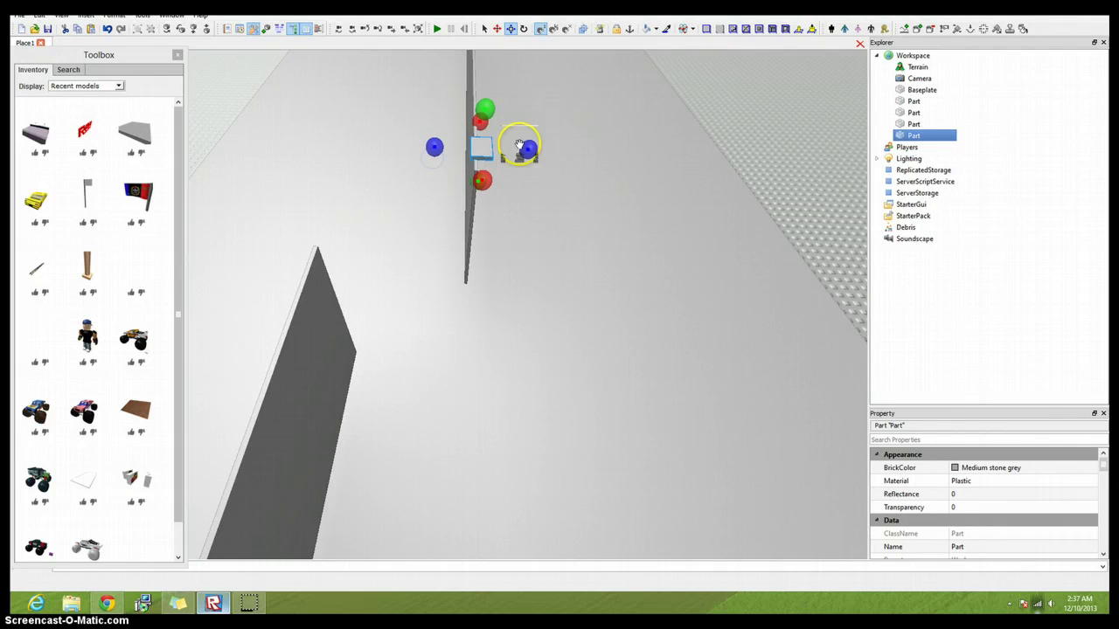
{"action": "left_click_drag", "start_coordinate": [525, 154], "coordinate": [500, 155]}
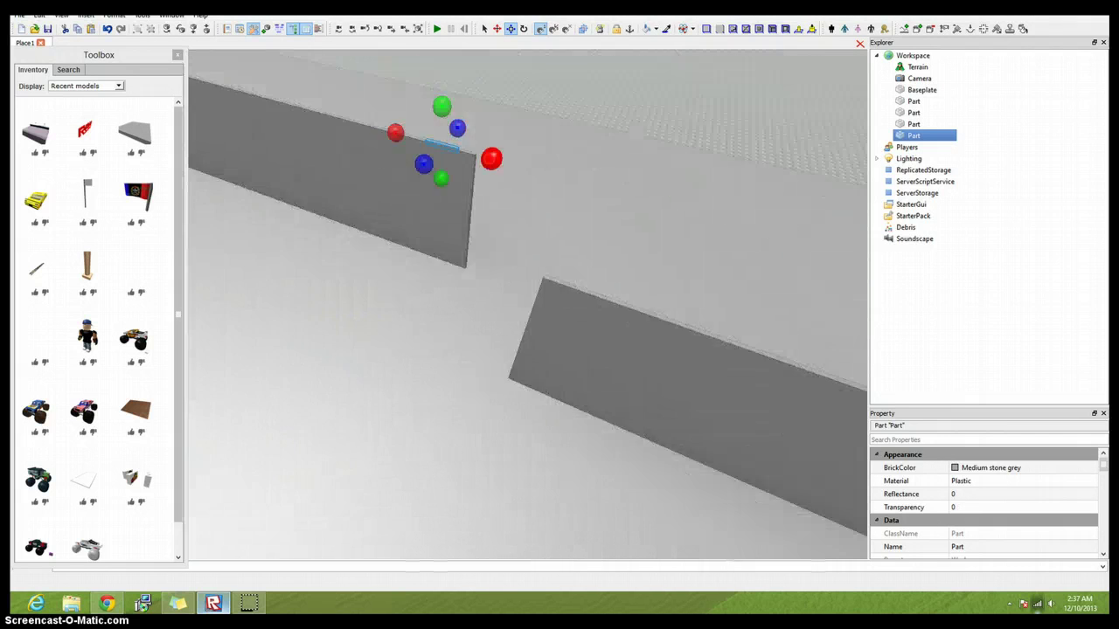
{"action": "right_click_drag", "start_coordinate": [622, 182], "coordinate": [647, 179]}
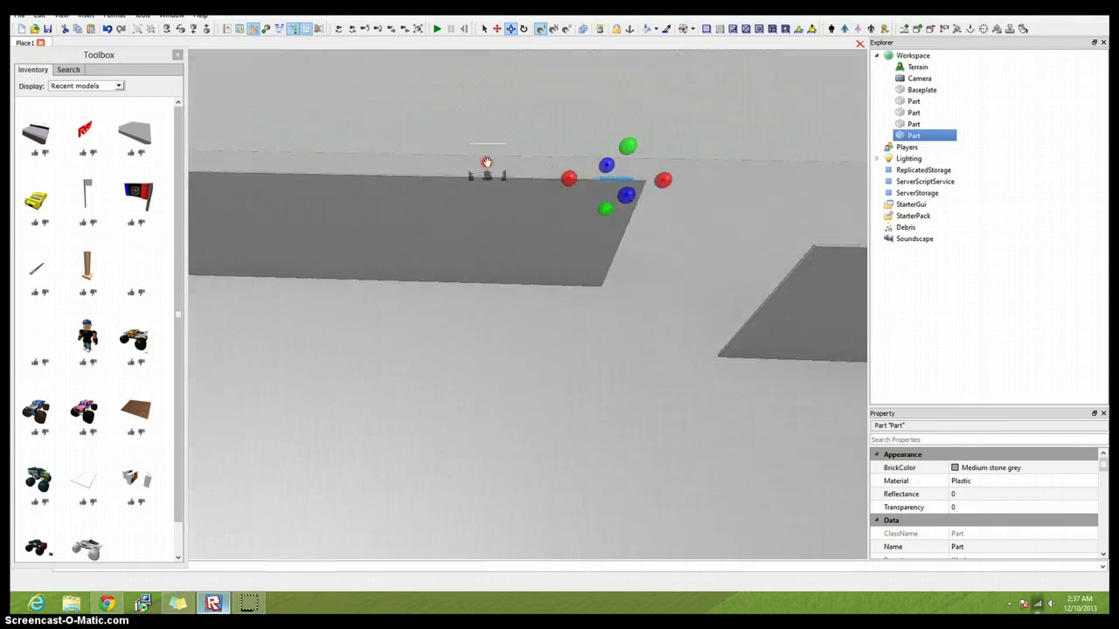
{"action": "mouse_move", "coordinate": [656, 174]}
{"action": "left_mouse_down"}
{"action": "mouse_move", "coordinate": [492, 215]}
{"action": "mouse_move", "coordinate": [391, 210]}
{"action": "mouse_move", "coordinate": [415, 219]}
{"action": "mouse_move", "coordinate": [357, 200]}
{"action": "mouse_move", "coordinate": [405, 179]}
{"action": "mouse_move", "coordinate": [375, 180]}
{"action": "mouse_move", "coordinate": [624, 170]}
{"action": "mouse_move", "coordinate": [425, 162]}
{"action": "mouse_move", "coordinate": [189, 175]}
{"action": "mouse_move", "coordinate": [288, 180]}
{"action": "mouse_move", "coordinate": [347, 210]}
{"action": "left_mouse_up"}
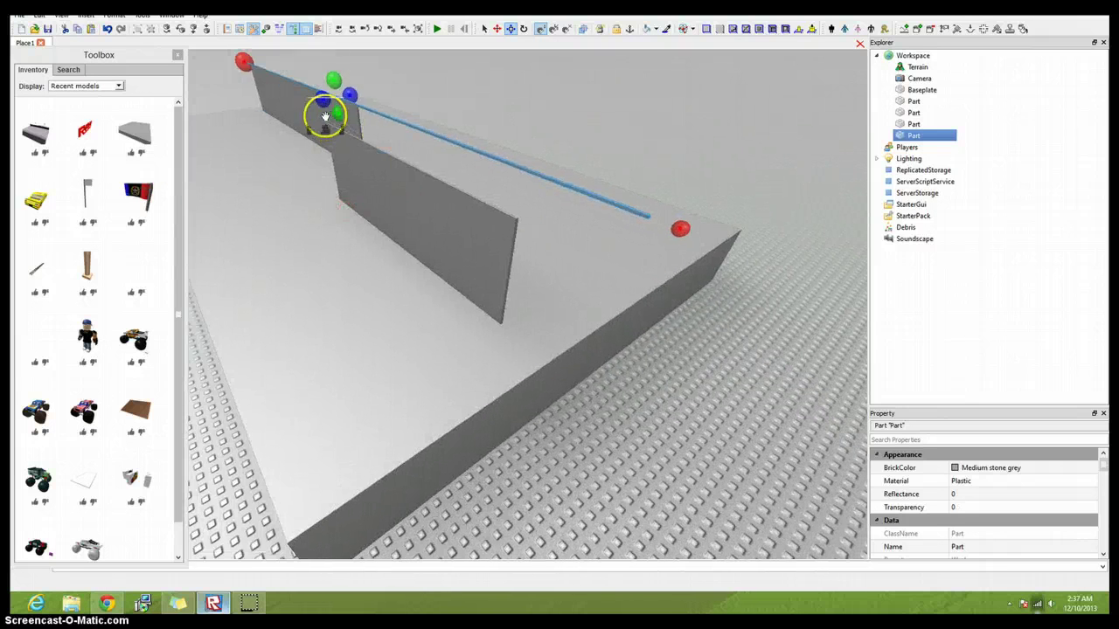
Step: Shorten the thin part and reposition it along the top of the wall
{"action": "left_click_drag", "start_coordinate": [312, 101], "coordinate": [298, 104]}
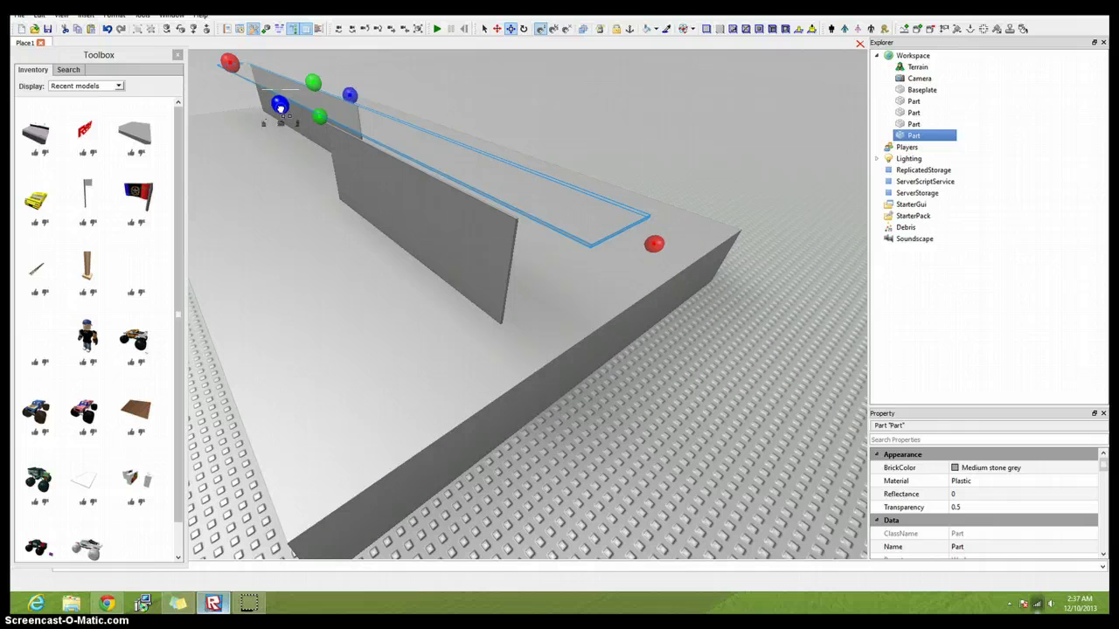
{"action": "left_click_drag", "start_coordinate": [279, 106], "coordinate": [286, 114]}
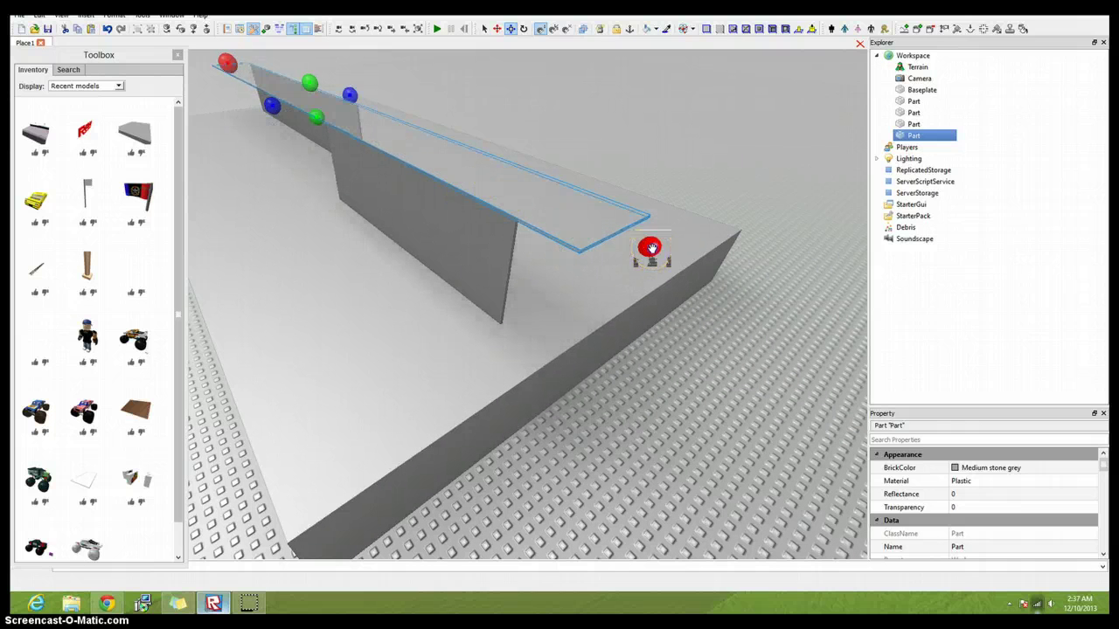
{"action": "mouse_move", "coordinate": [641, 254]}
{"action": "left_mouse_down"}
{"action": "mouse_move", "coordinate": [590, 233]}
{"action": "mouse_move", "coordinate": [603, 244]}
{"action": "left_mouse_up"}
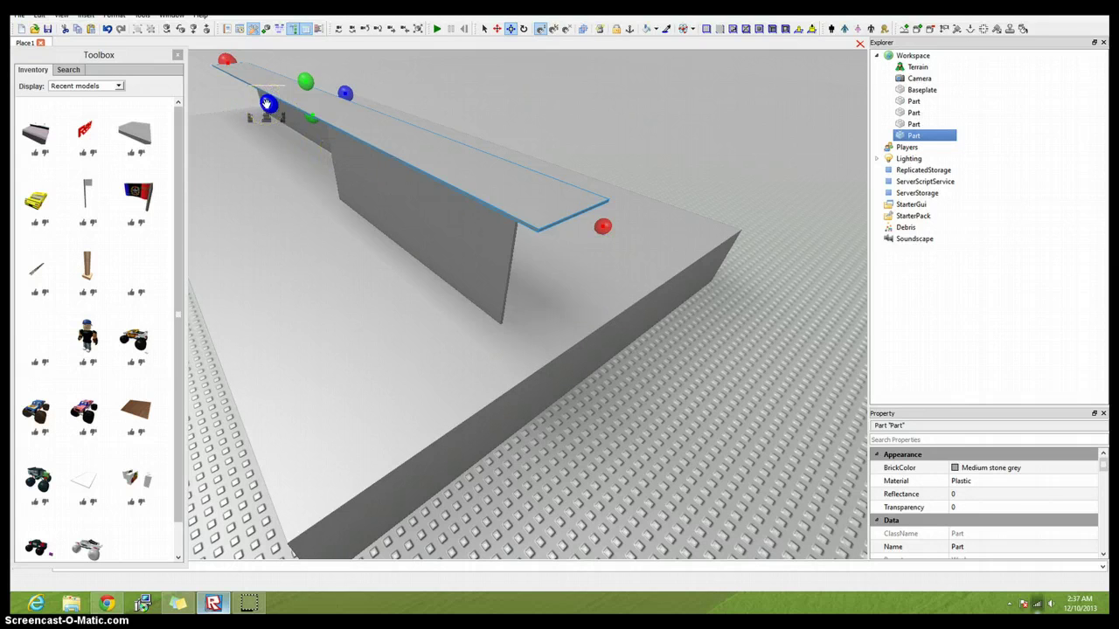
{"action": "mouse_move", "coordinate": [267, 104]}
{"action": "left_mouse_down"}
{"action": "mouse_move", "coordinate": [322, 104]}
{"action": "mouse_move", "coordinate": [326, 77]}
{"action": "left_mouse_up"}
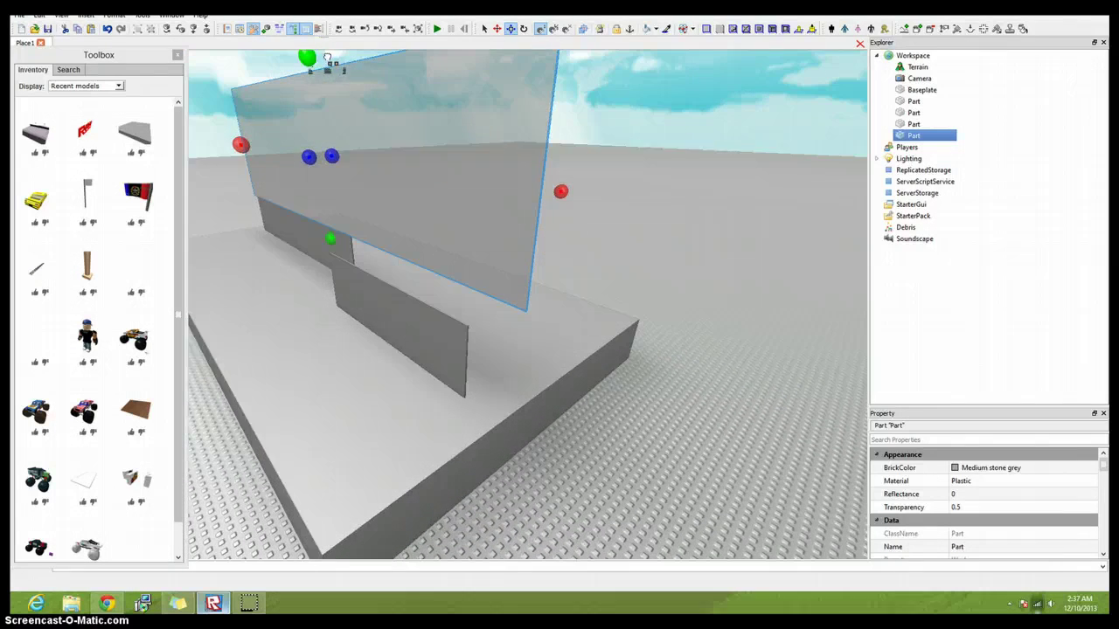
{"action": "left_click_drag", "start_coordinate": [326, 77], "coordinate": [383, 216]}
{"action": "right_click_drag", "start_coordinate": [383, 216], "coordinate": [382, 216]}
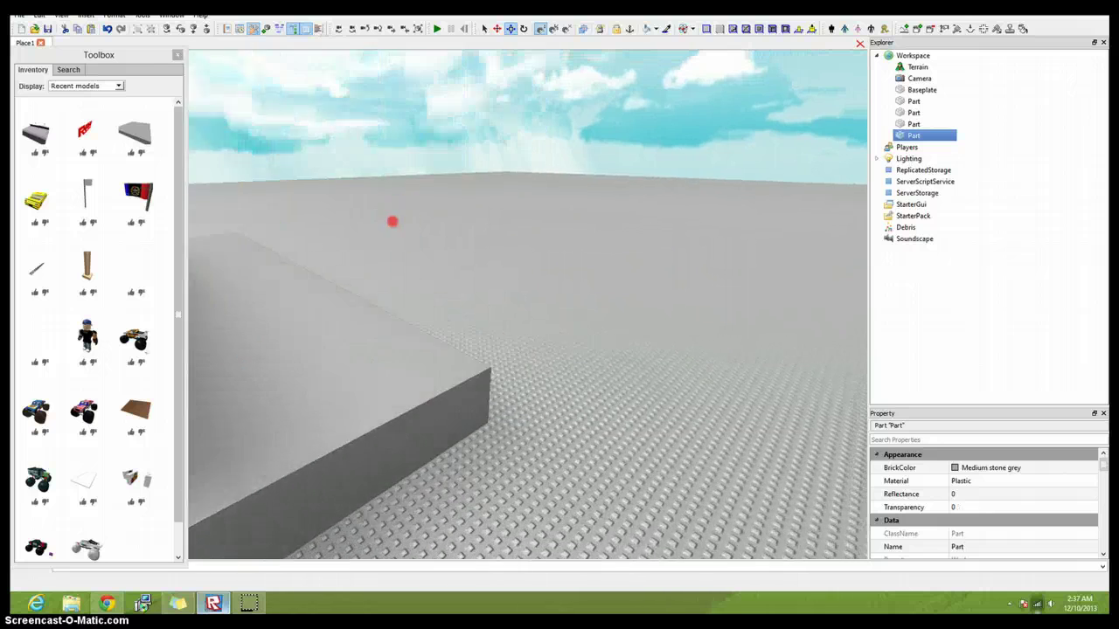
{"action": "scroll", "coordinate": [437, 245], "scroll_direction": "down", "scroll_amount": 5}
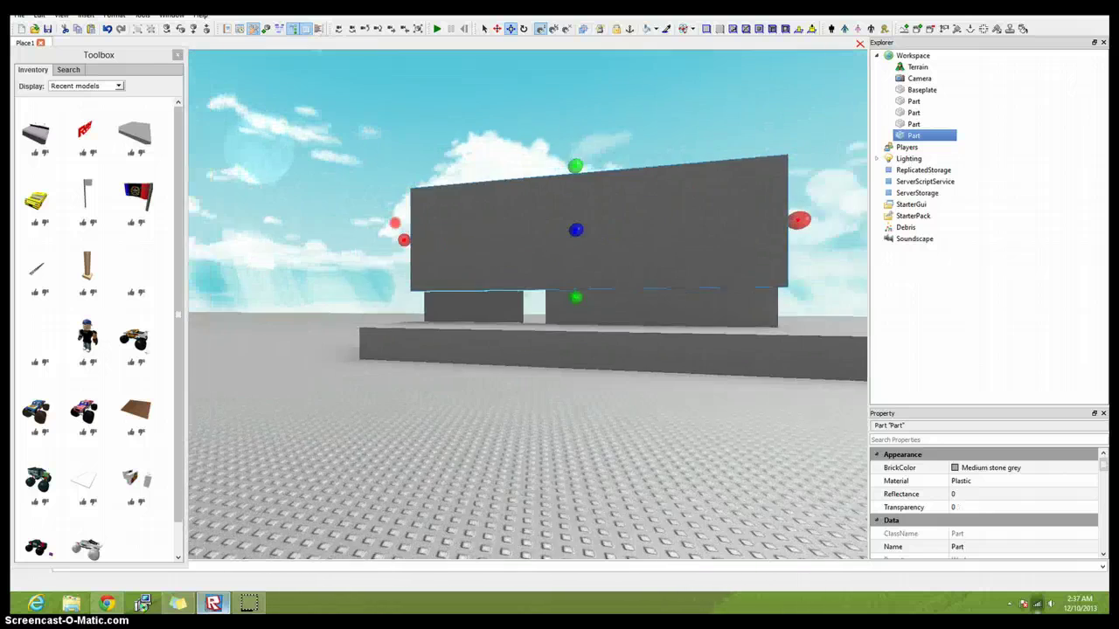
Step: Slide the lower wall block right to narrow the doorway gap under the backdrop
{"action": "left_click", "coordinate": [437, 245]}
{"action": "left_click", "coordinate": [431, 302]}
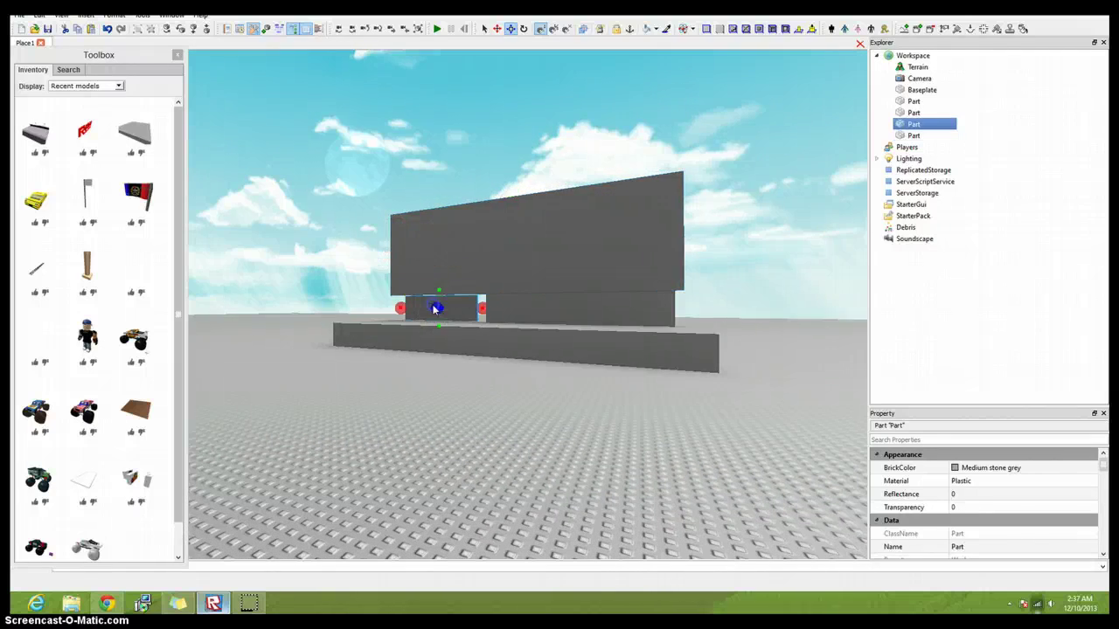
{"action": "scroll", "coordinate": [446, 302], "scroll_direction": "up", "scroll_amount": 8}
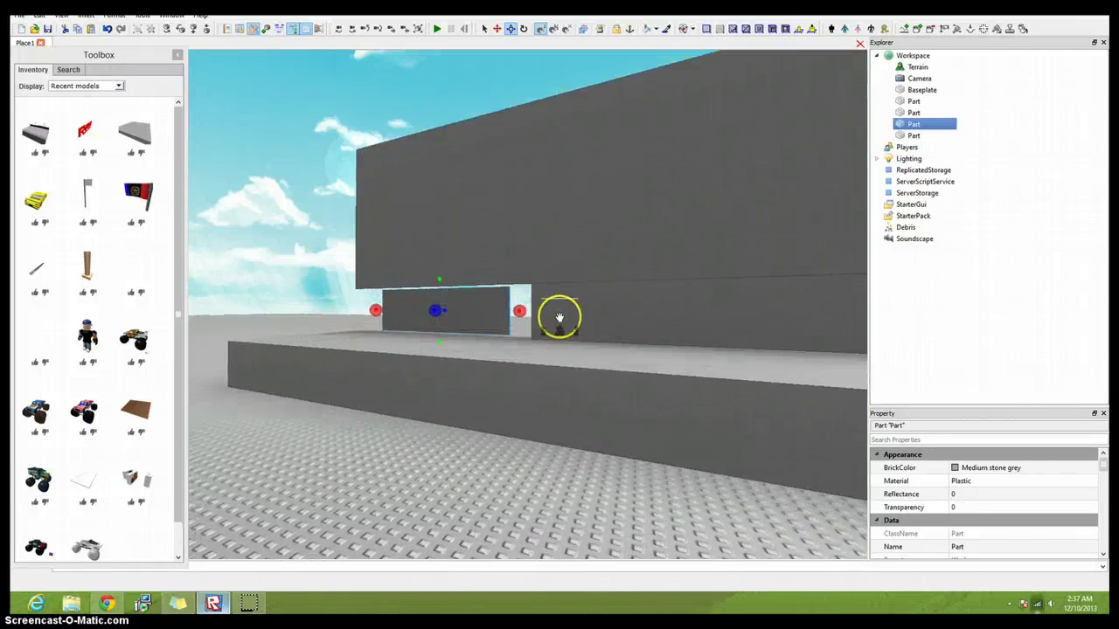
{"action": "left_click", "coordinate": [559, 317]}
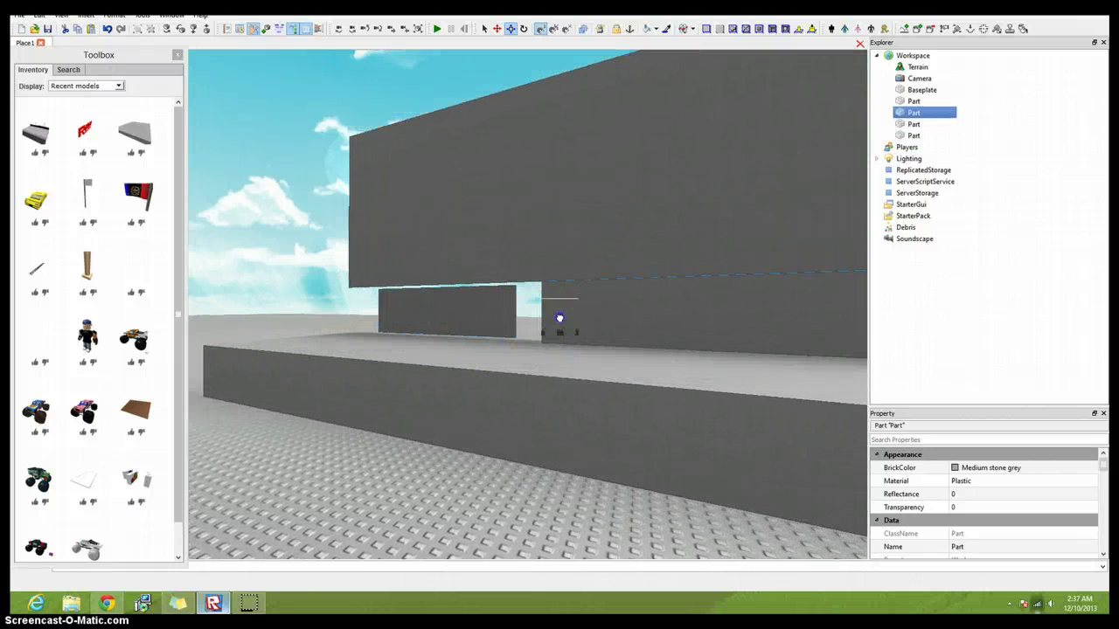
{"action": "left_click_drag", "start_coordinate": [527, 312], "coordinate": [511, 300]}
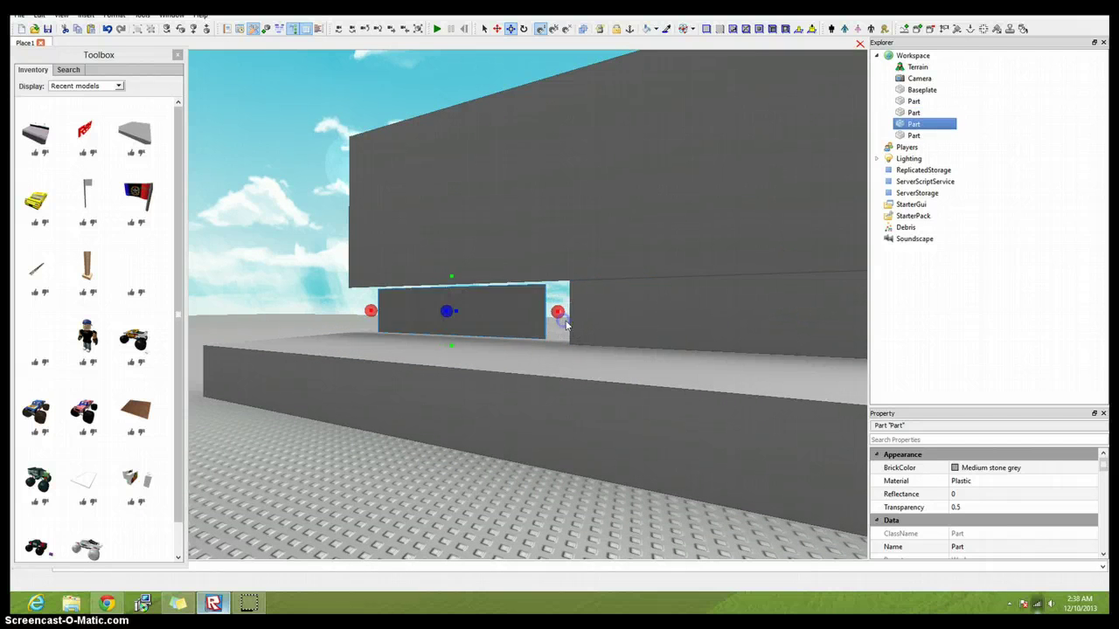
{"action": "right_click_drag", "start_coordinate": [552, 319], "coordinate": [573, 319]}
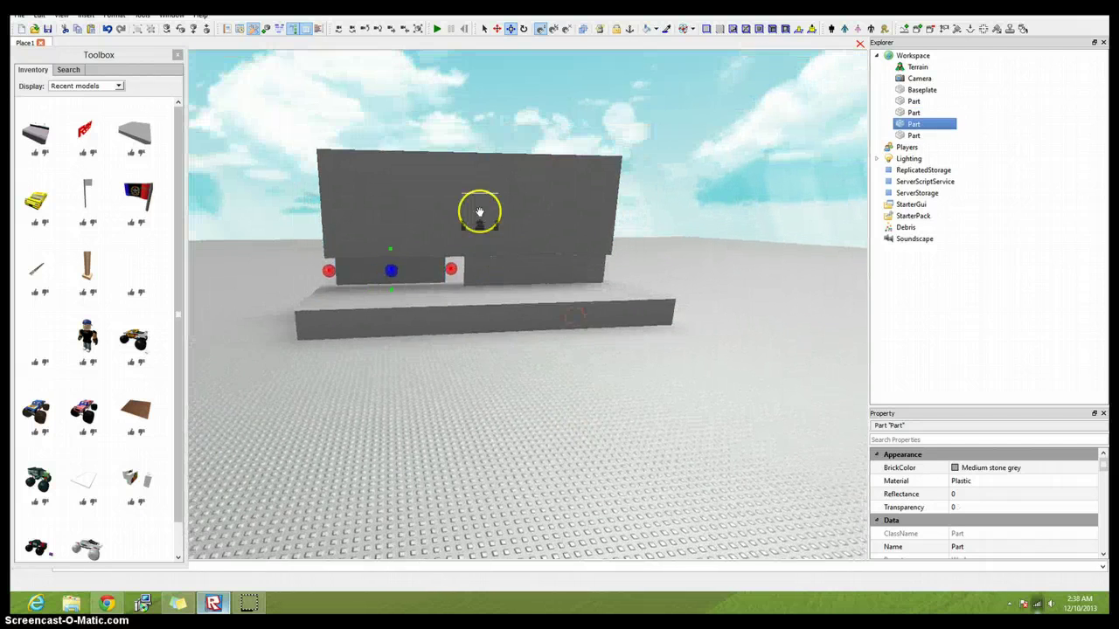
{"action": "left_click", "coordinate": [479, 212]}
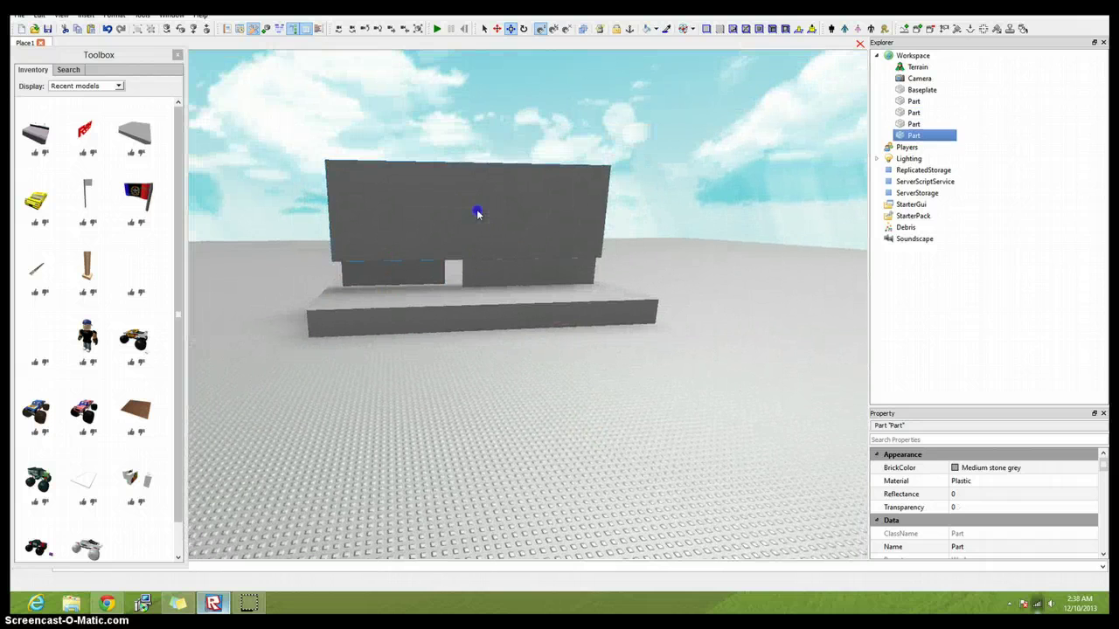
{"action": "left_click", "coordinate": [453, 352]}
{"action": "scroll", "coordinate": [453, 353], "scroll_direction": "up", "scroll_amount": 2}
{"action": "scroll", "coordinate": [453, 352], "scroll_direction": "up", "scroll_amount": 2}
{"action": "scroll", "coordinate": [452, 358], "scroll_direction": "up", "scroll_amount": 3}
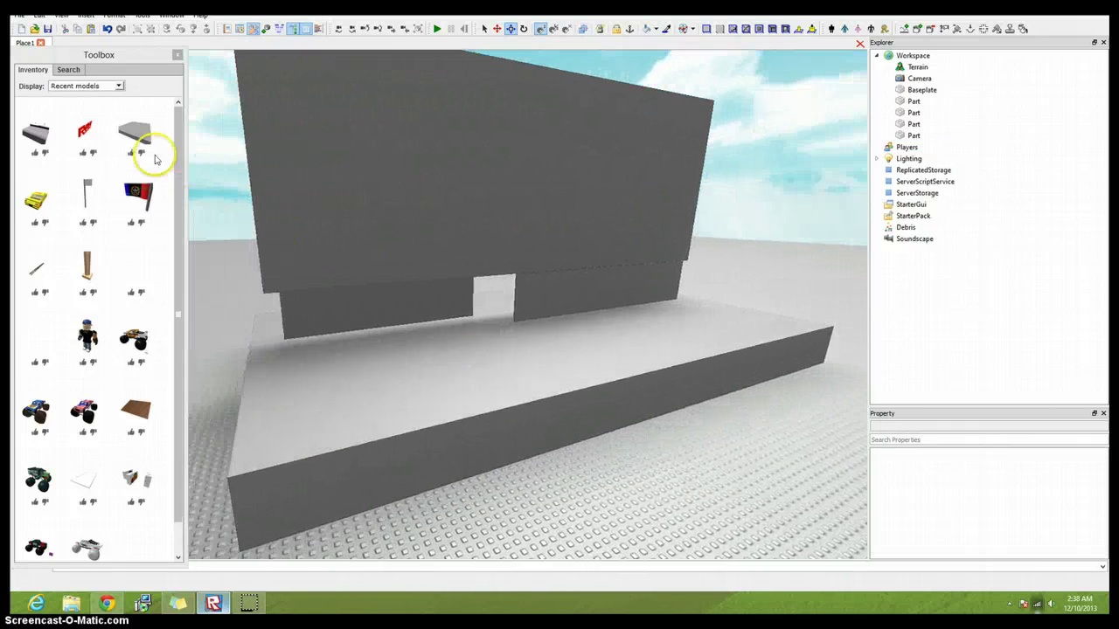
Step: Insert a new part from saved models and slide it left across the stage
{"action": "left_click", "coordinate": [156, 160]}
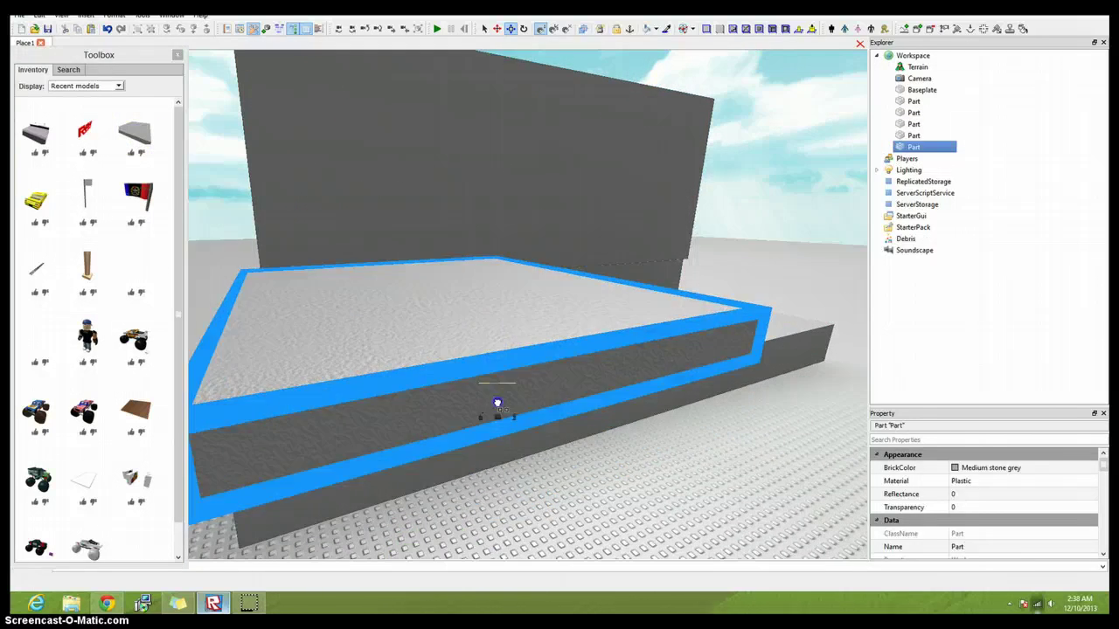
{"action": "mouse_move", "coordinate": [405, 371]}
{"action": "right_mouse_down"}
{"action": "mouse_move", "coordinate": [479, 410]}
{"action": "mouse_move", "coordinate": [428, 400]}
{"action": "mouse_move", "coordinate": [444, 393]}
{"action": "right_mouse_up"}
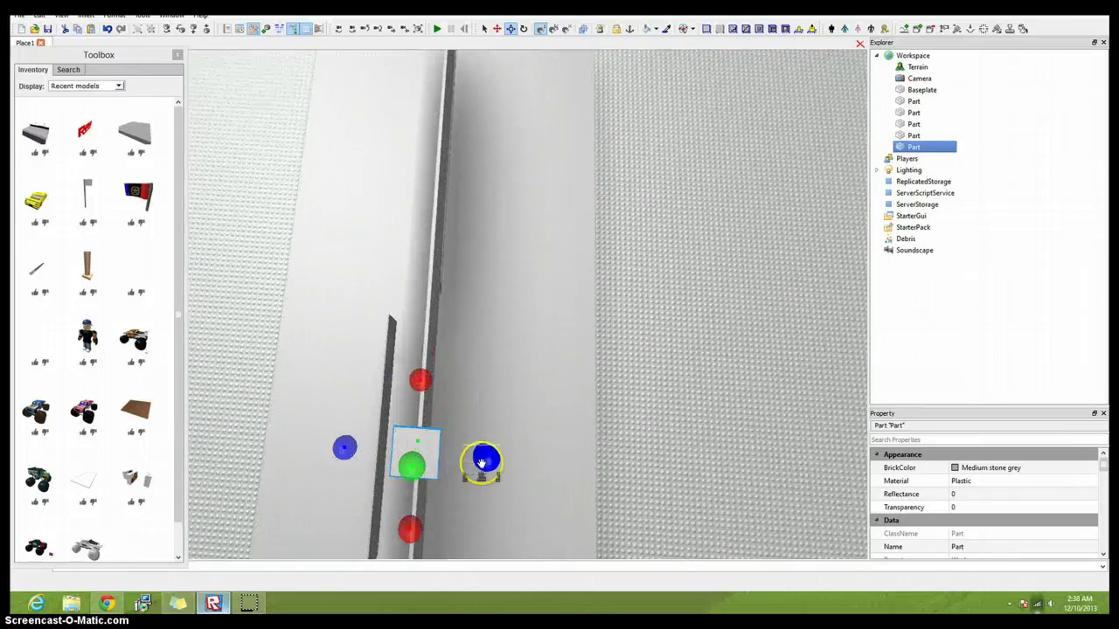
{"action": "left_click_drag", "start_coordinate": [482, 463], "coordinate": [454, 463]}
{"action": "right_click_drag", "start_coordinate": [382, 486], "coordinate": [382, 487]}
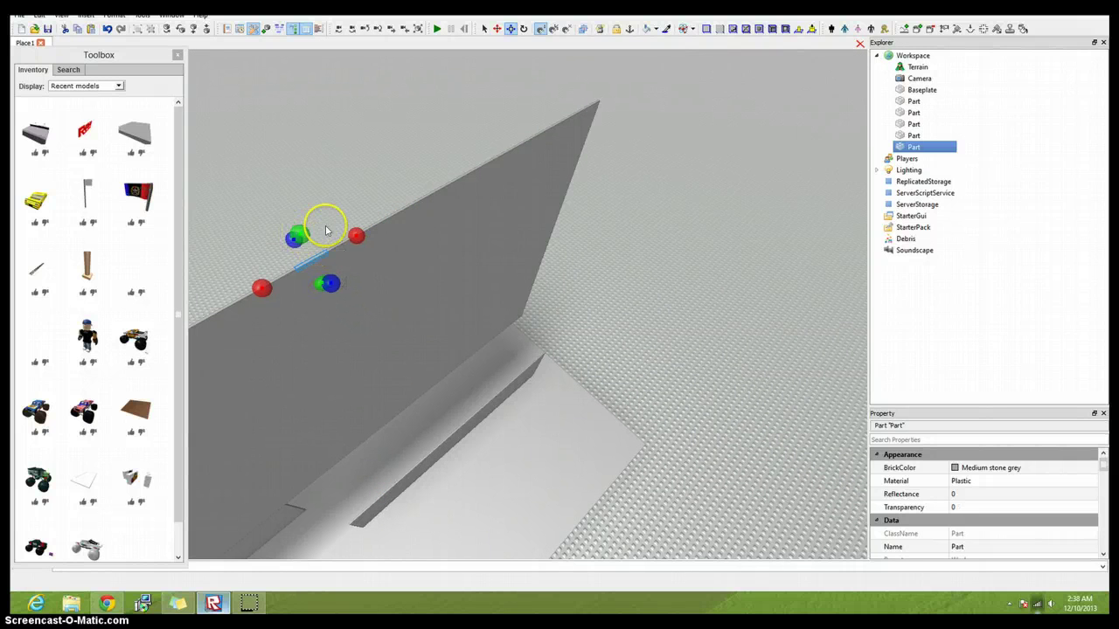
Step: Raise the new part up the back wall and stretch it along the wall's top edge
{"action": "left_click_drag", "start_coordinate": [306, 219], "coordinate": [284, 129]}
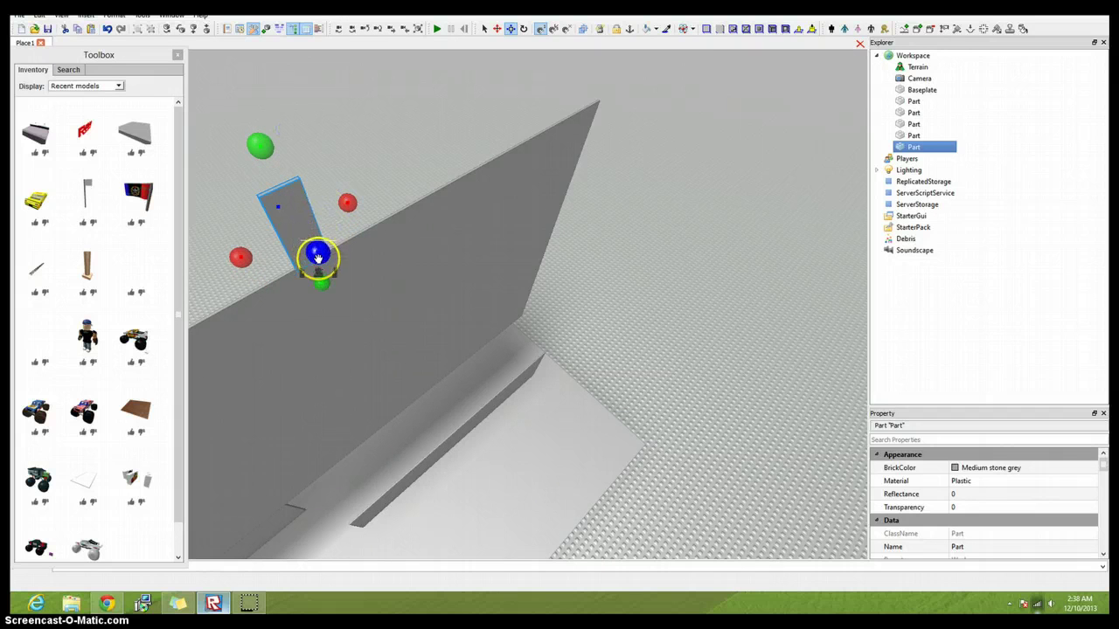
{"action": "left_click_drag", "start_coordinate": [317, 256], "coordinate": [340, 275]}
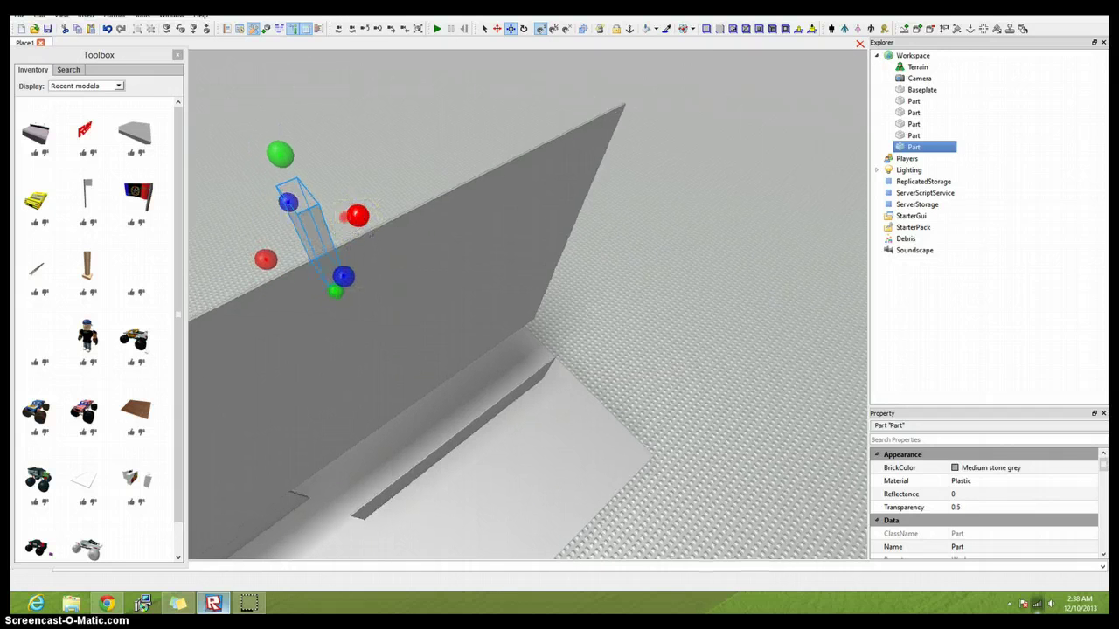
{"action": "right_click_drag", "start_coordinate": [363, 229], "coordinate": [355, 214]}
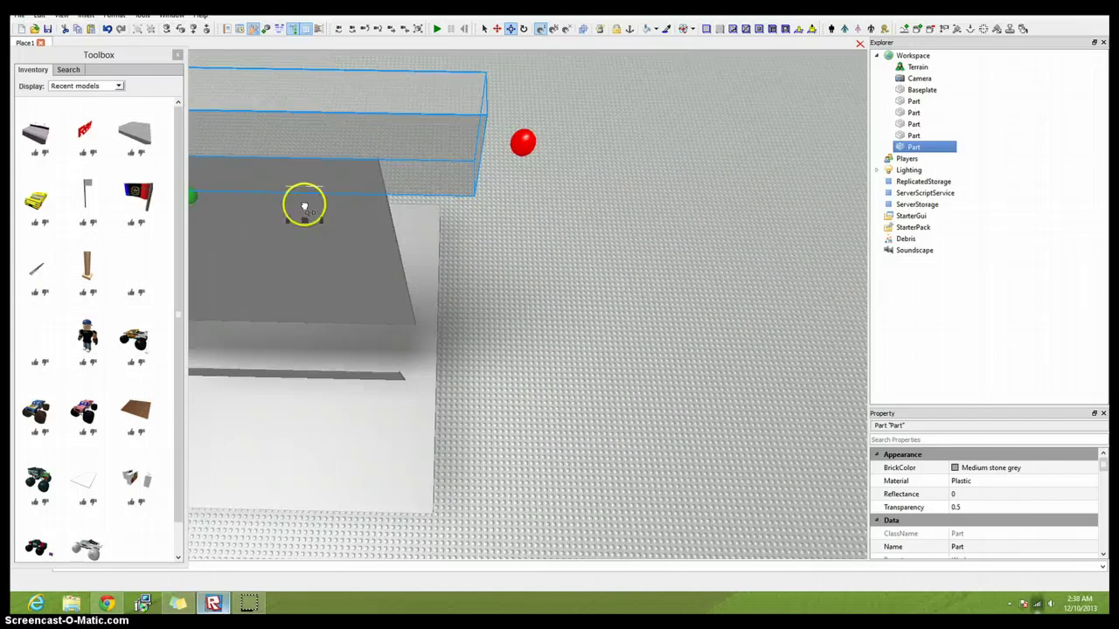
{"action": "mouse_move", "coordinate": [304, 207]}
{"action": "left_mouse_down"}
{"action": "mouse_move", "coordinate": [240, 213]}
{"action": "mouse_move", "coordinate": [488, 154]}
{"action": "mouse_move", "coordinate": [410, 170]}
{"action": "left_mouse_up"}
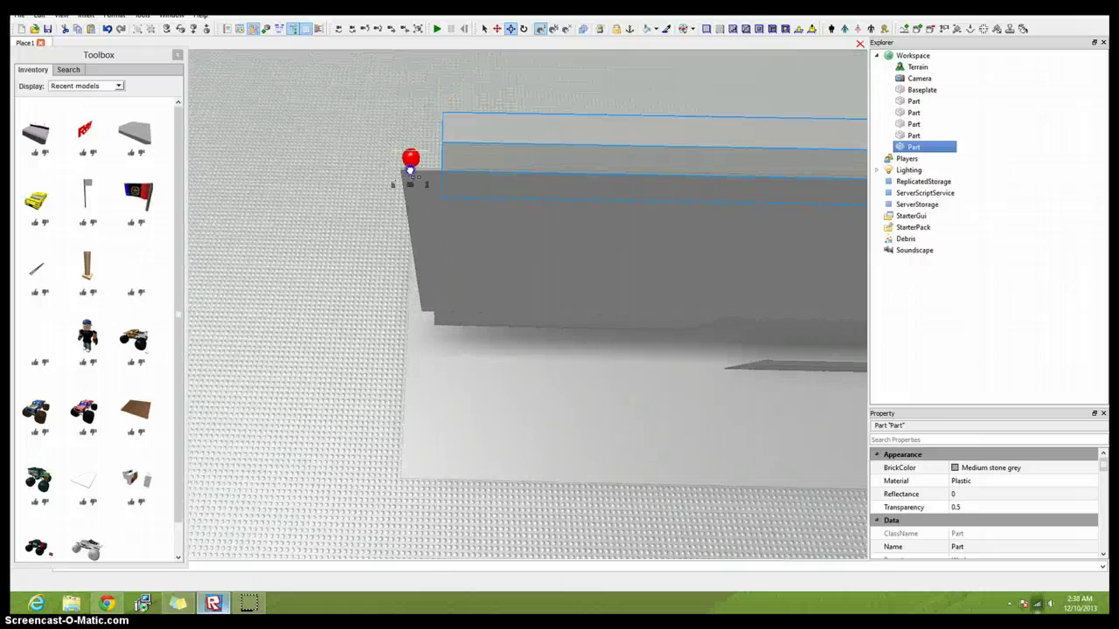
{"action": "mouse_move", "coordinate": [358, 175]}
{"action": "right_mouse_down"}
{"action": "mouse_move", "coordinate": [336, 205]}
{"action": "mouse_move", "coordinate": [431, 214]}
{"action": "right_mouse_up"}
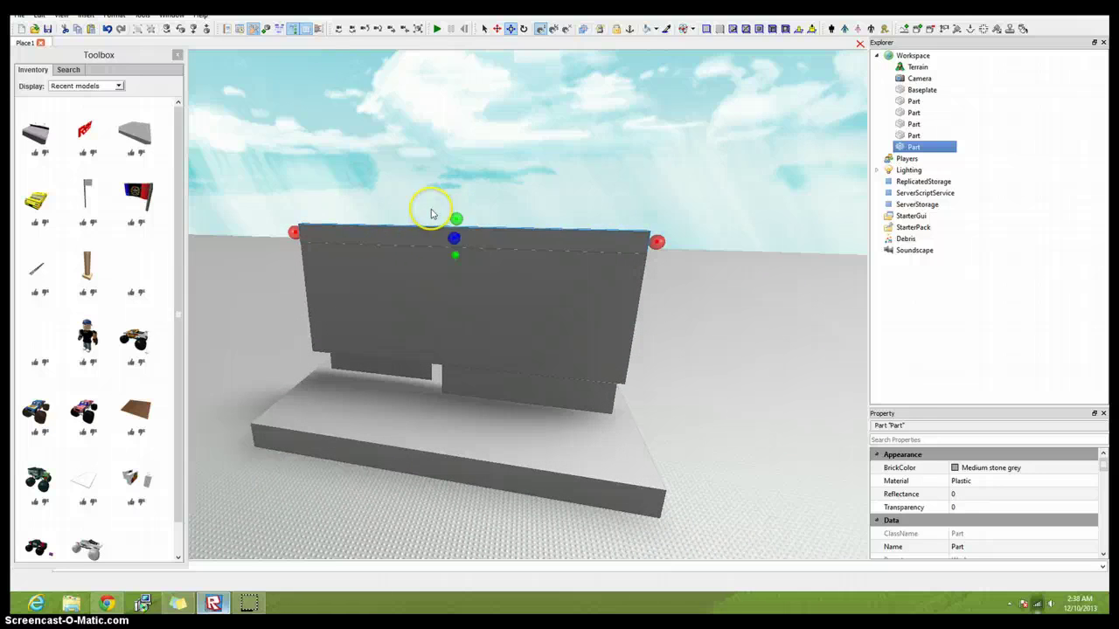
{"action": "left_click_drag", "start_coordinate": [456, 217], "coordinate": [458, 207]}
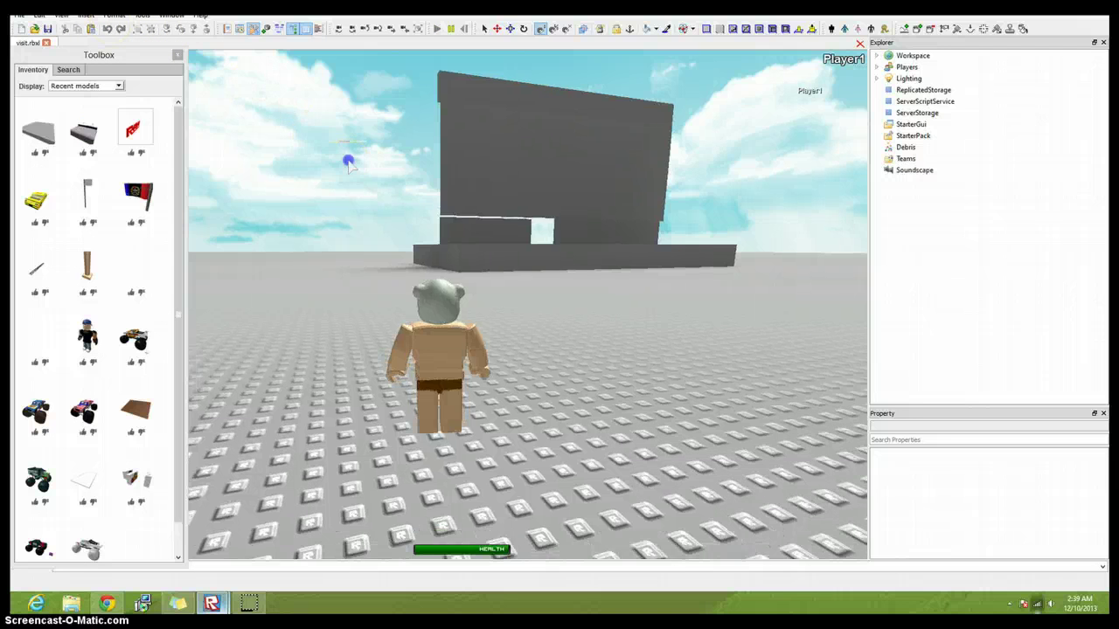
Step: Walk the test character toward the stage wall and run it along the wall
{"action": "right_click_drag", "start_coordinate": [354, 160], "coordinate": [357, 158]}
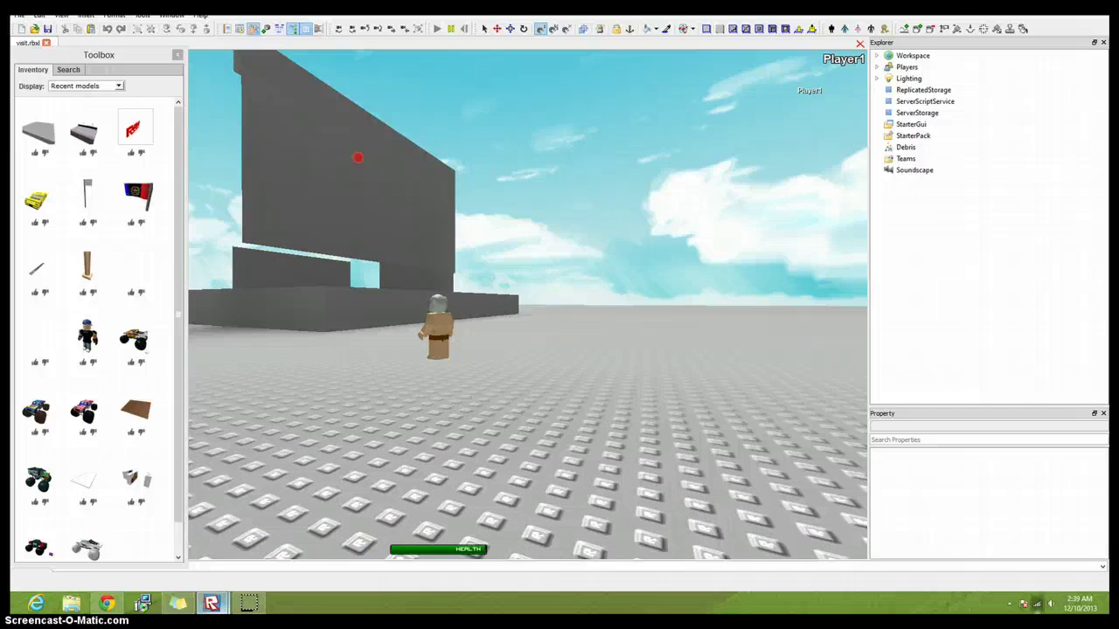
{"action": "mouse_move", "coordinate": [357, 158]}
{"action": "right_mouse_down"}
{"action": "mouse_move", "coordinate": [419, 207]}
{"action": "mouse_move", "coordinate": [418, 238]}
{"action": "right_mouse_up"}
{"action": "key", "text": "w"}
{"action": "key", "text": "w"}
{"action": "key", "text": "w"}
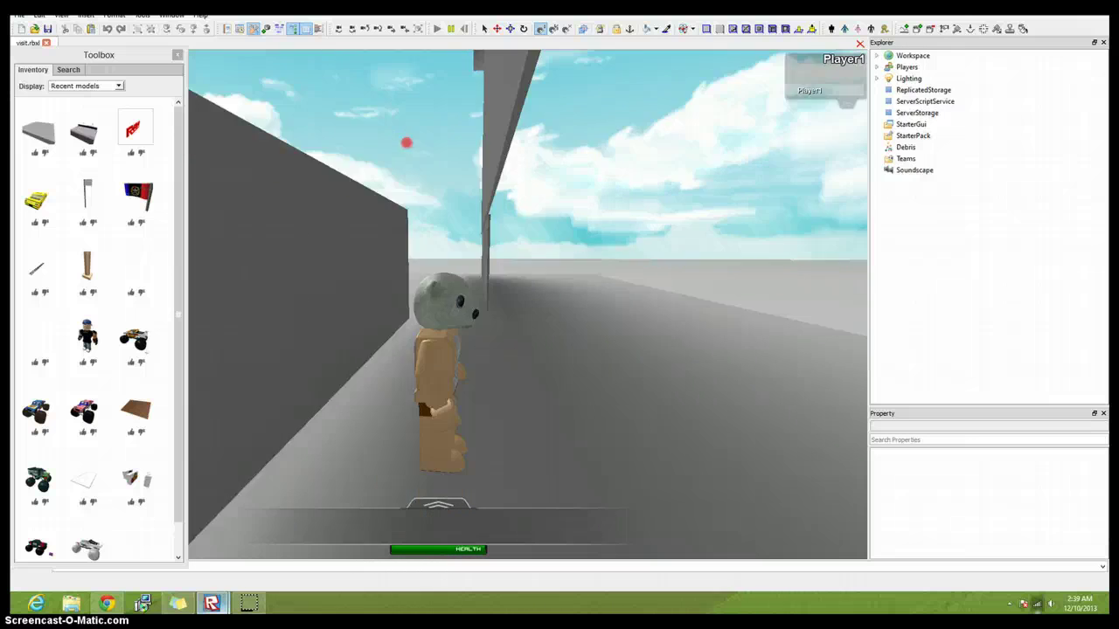
{"action": "key", "text": "w"}
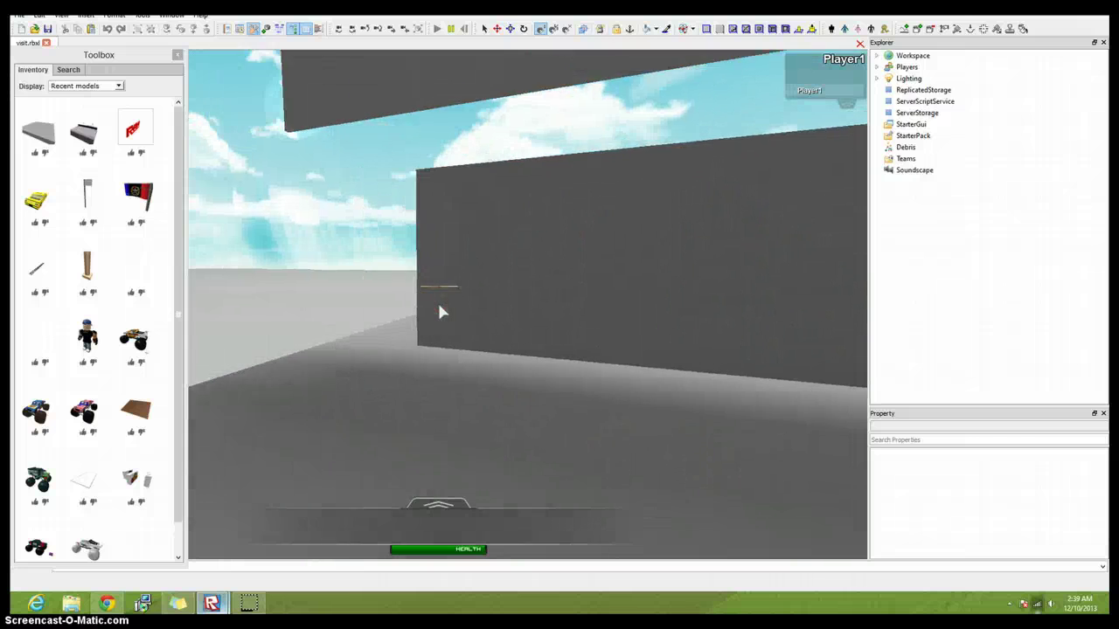
{"action": "right_click_drag", "start_coordinate": [441, 306], "coordinate": [440, 309]}
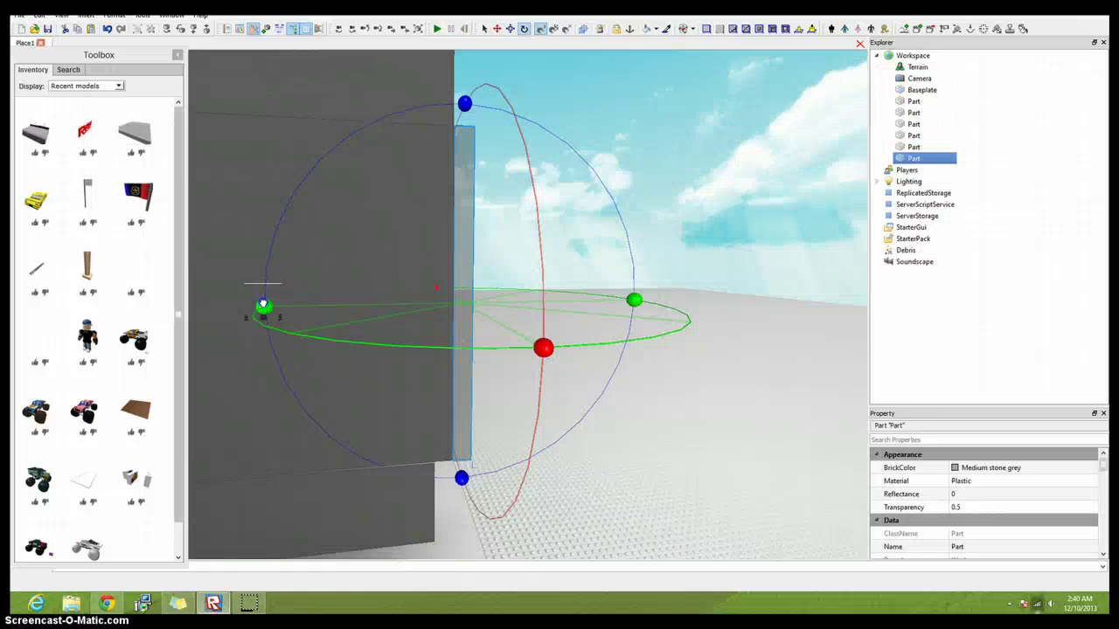
Step: Tilt the half-transparent thin part toward upright beside the stage wall's corner
{"action": "left_click_drag", "start_coordinate": [262, 304], "coordinate": [346, 274]}
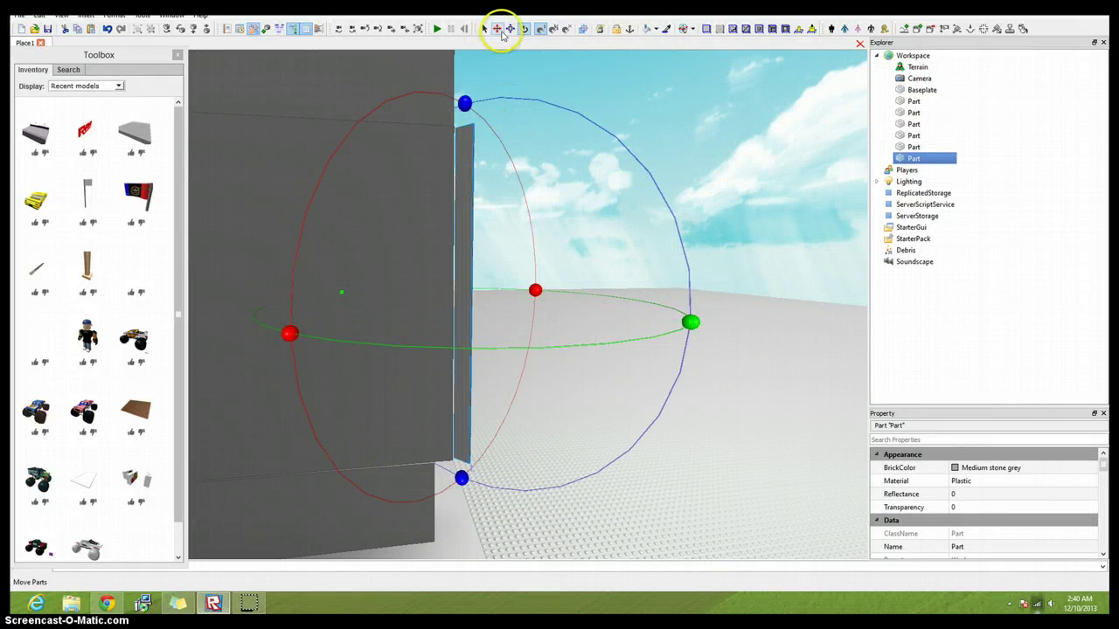
{"action": "left_click", "coordinate": [497, 29]}
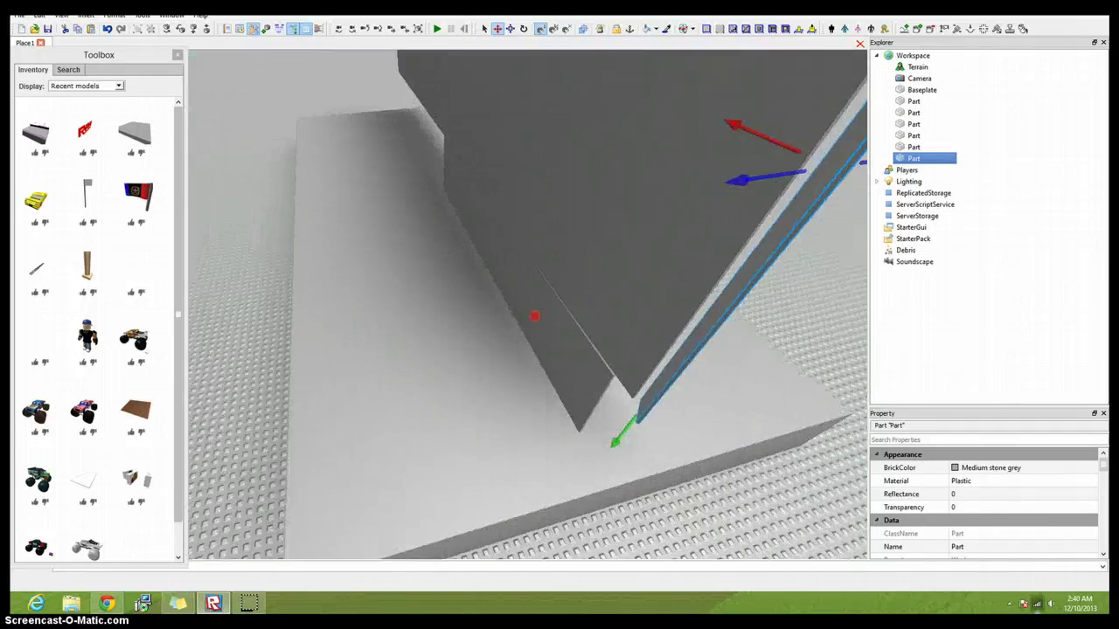
{"action": "right_click_drag", "start_coordinate": [534, 317], "coordinate": [397, 389]}
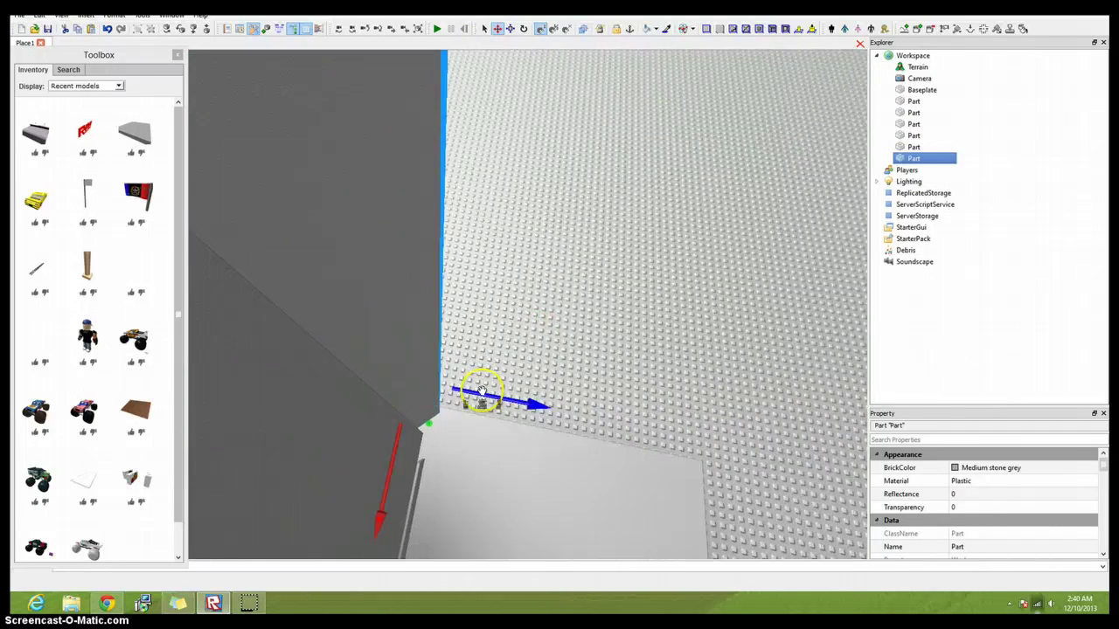
{"action": "mouse_move", "coordinate": [499, 393]}
{"action": "right_mouse_down"}
{"action": "mouse_move", "coordinate": [437, 388]}
{"action": "mouse_move", "coordinate": [438, 404]}
{"action": "right_mouse_up"}
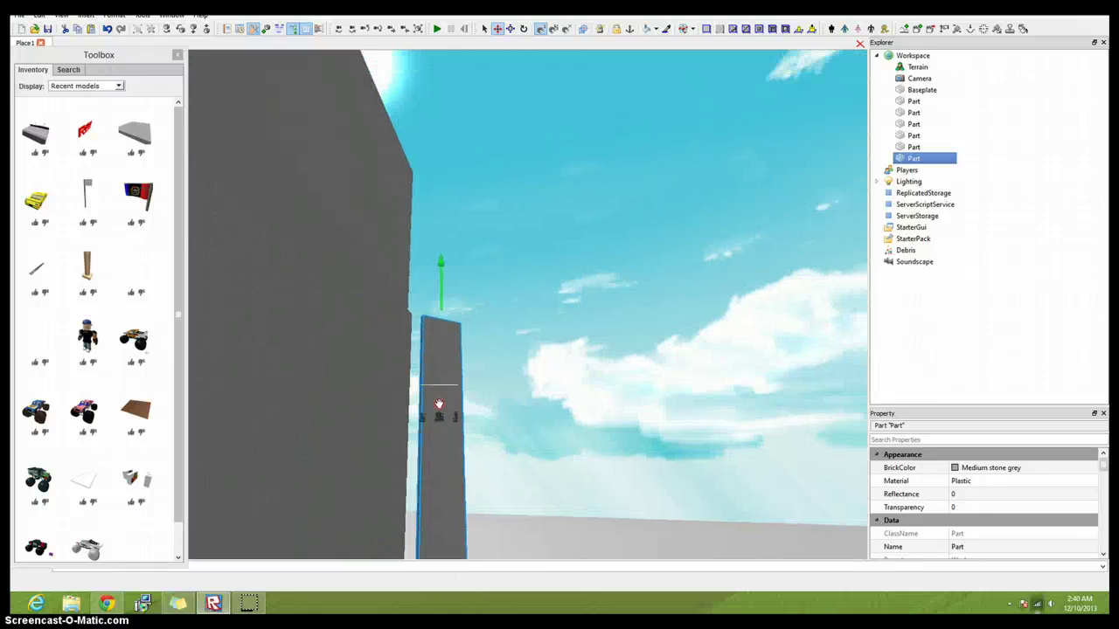
{"action": "left_click", "coordinate": [108, 29]}
{"action": "right_click_drag", "start_coordinate": [444, 267], "coordinate": [444, 273]}
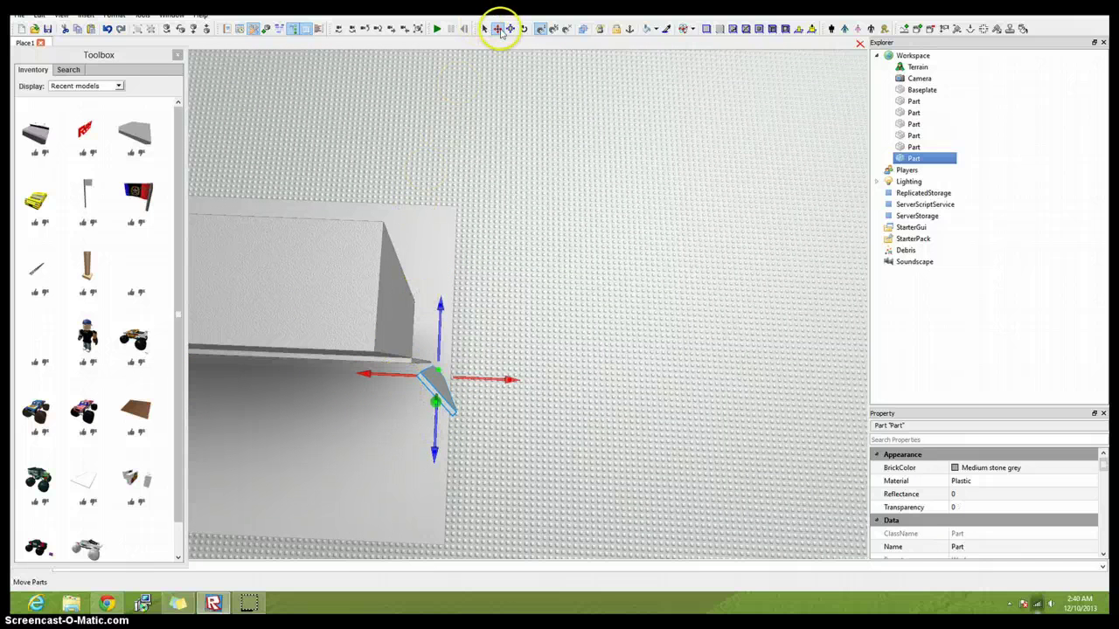
{"action": "left_click", "coordinate": [511, 29]}
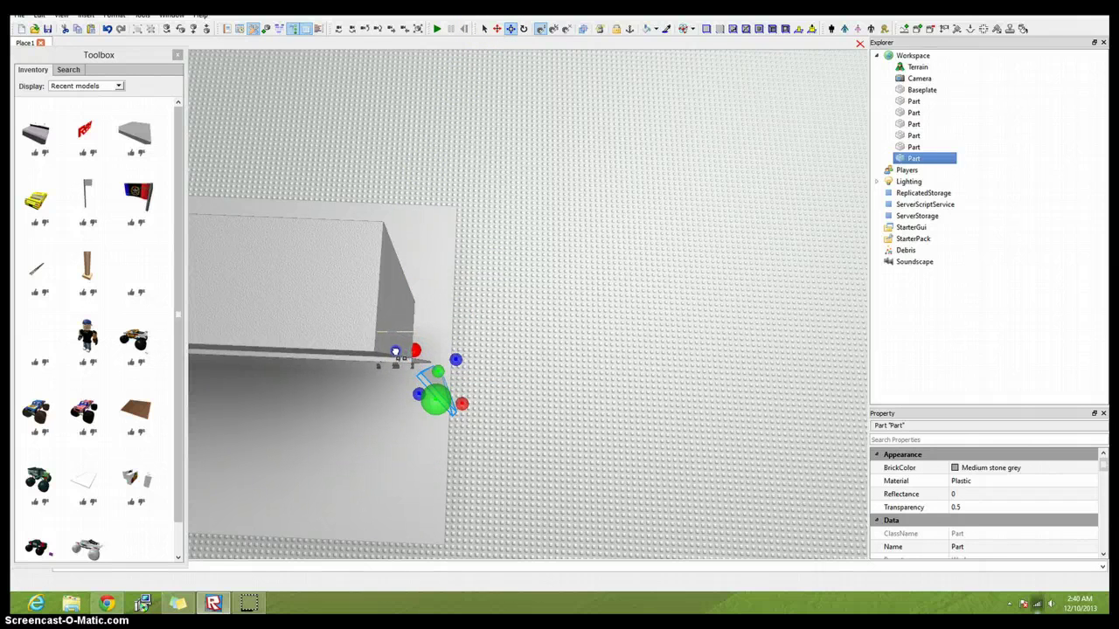
{"action": "right_click_drag", "start_coordinate": [466, 175], "coordinate": [466, 175]}
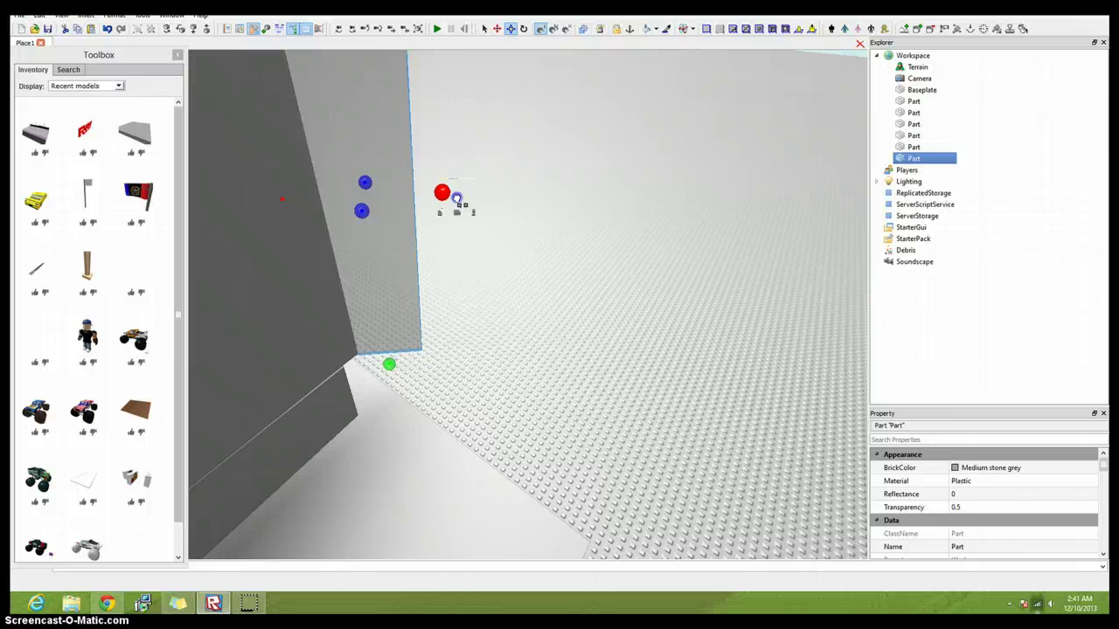
Step: Stand the grey part upright, paint it Really black, and stretch it wider to the right
{"action": "left_click_drag", "start_coordinate": [385, 194], "coordinate": [685, 62]}
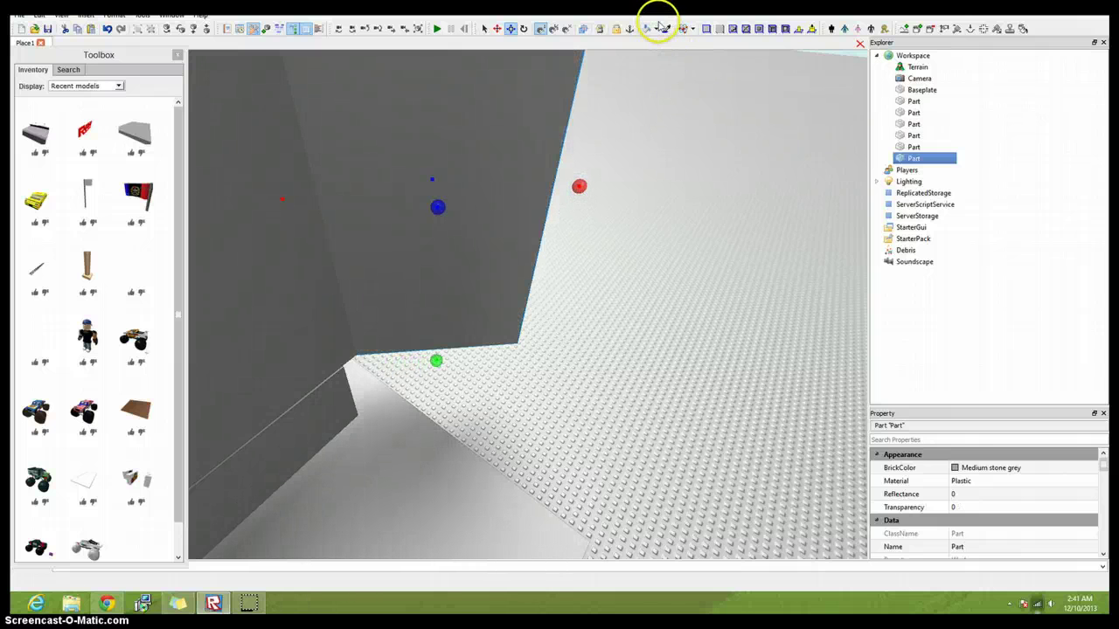
{"action": "left_click", "coordinate": [656, 29]}
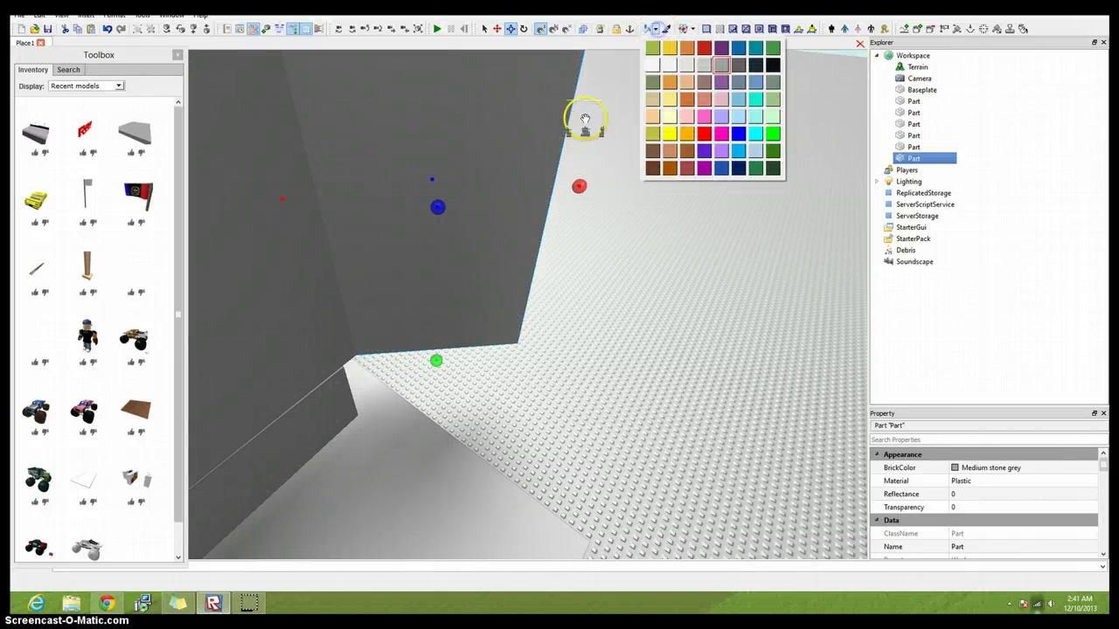
{"action": "left_click", "coordinate": [755, 68]}
{"action": "left_click", "coordinate": [542, 186]}
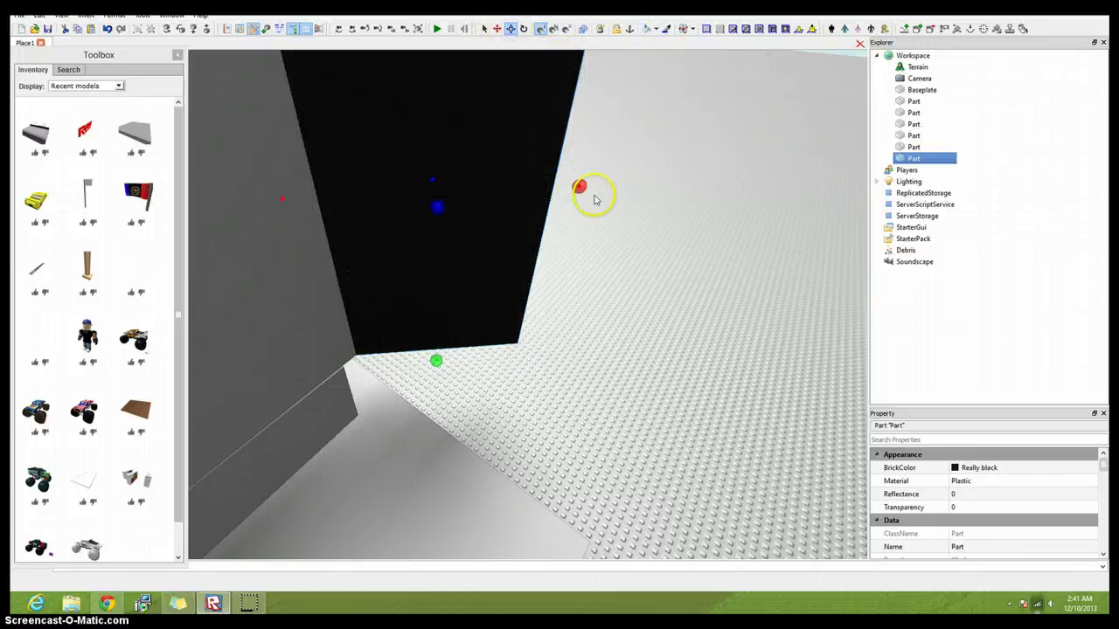
{"action": "left_click_drag", "start_coordinate": [577, 191], "coordinate": [709, 208]}
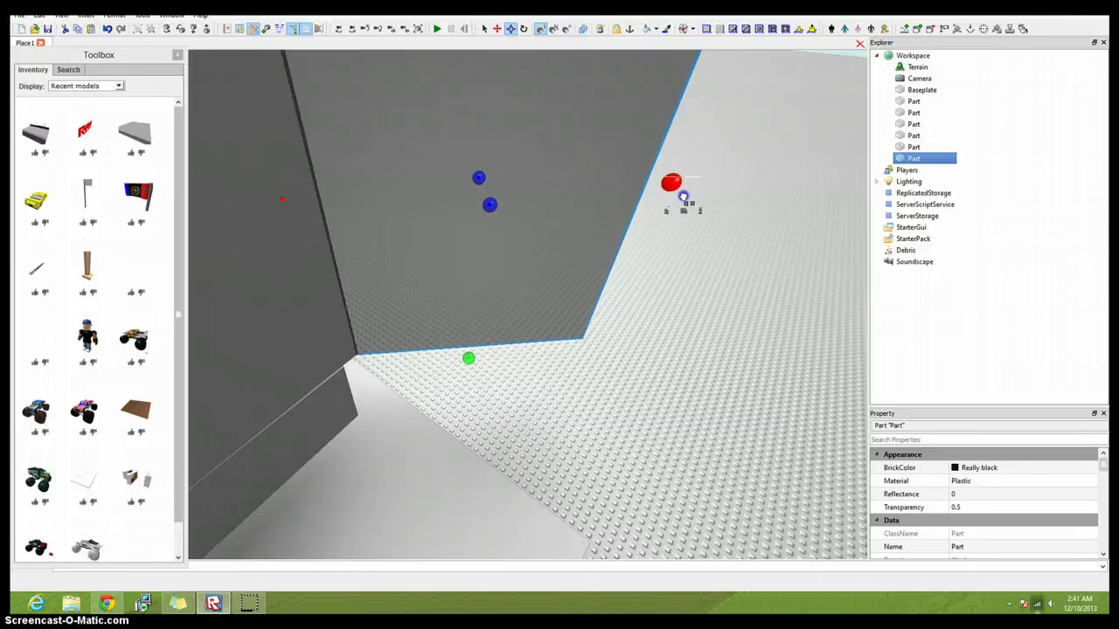
{"action": "left_click", "coordinate": [715, 267]}
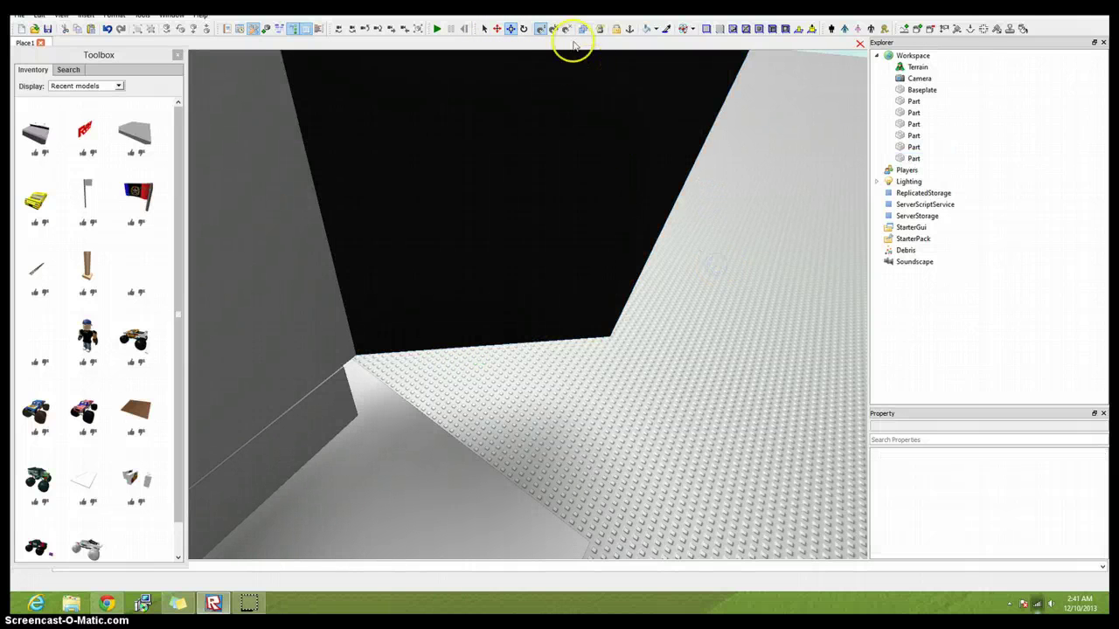
Step: Insert a new grey block from the Toolbox and drop it onto the black wall
{"action": "left_click", "coordinate": [138, 133]}
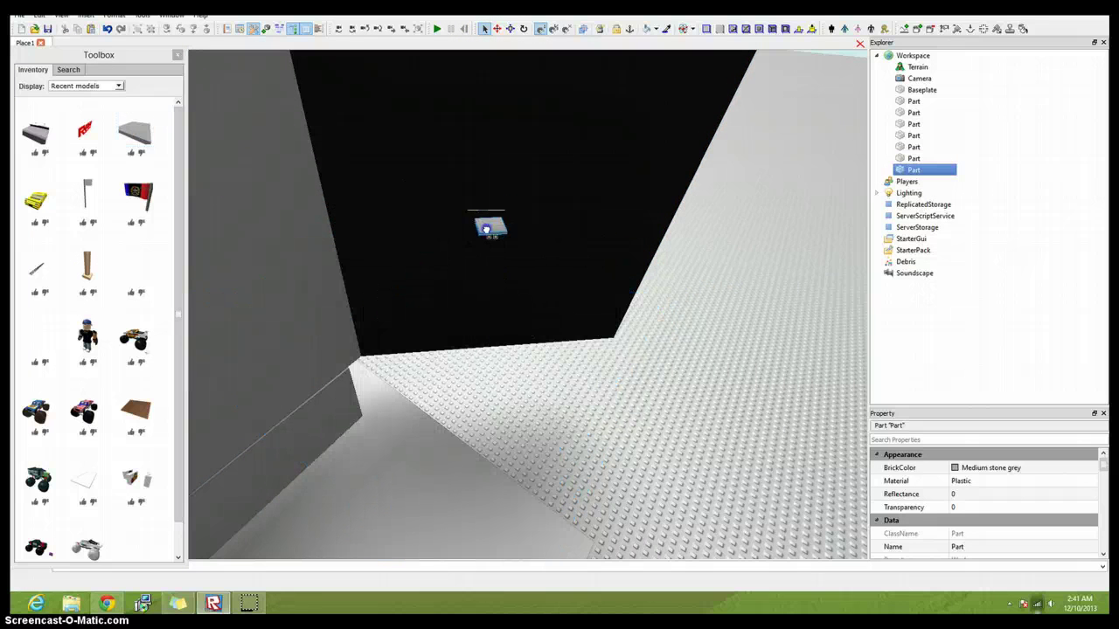
{"action": "right_click_drag", "start_coordinate": [486, 229], "coordinate": [491, 229]}
{"action": "left_click", "coordinate": [491, 210]}
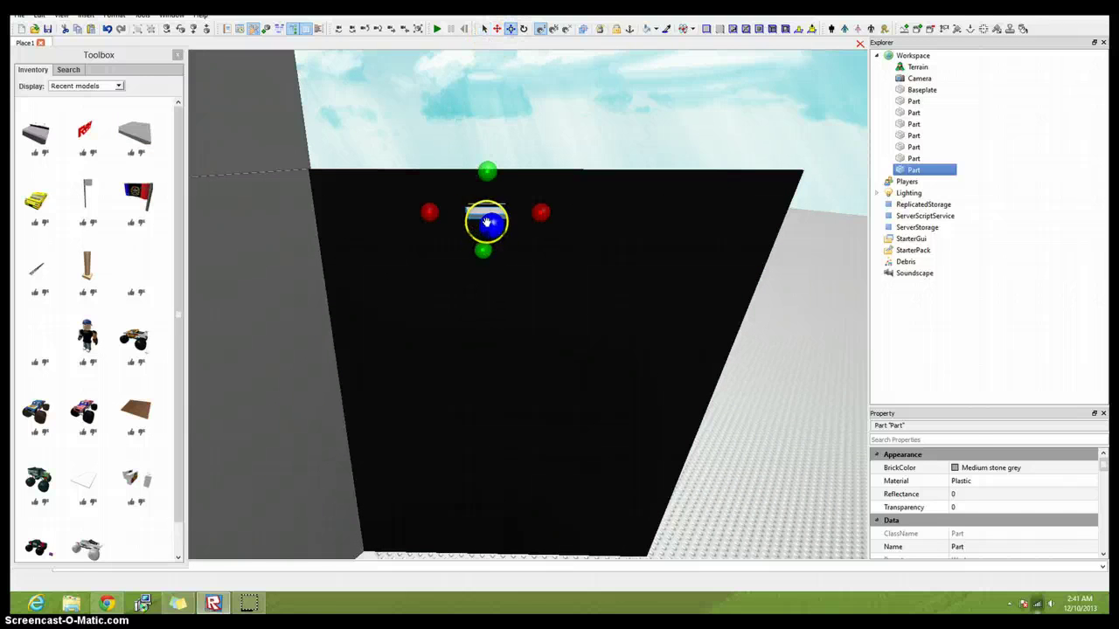
{"action": "mouse_move", "coordinate": [469, 204]}
{"action": "right_mouse_down"}
{"action": "mouse_move", "coordinate": [524, 192]}
{"action": "mouse_move", "coordinate": [552, 134]}
{"action": "mouse_move", "coordinate": [493, 243]}
{"action": "right_mouse_up"}
Step: Resize the grey block into a broad flat panel covering the black wall's face
{"action": "left_click_drag", "start_coordinate": [493, 234], "coordinate": [478, 400]}
{"action": "left_click_drag", "start_coordinate": [468, 437], "coordinate": [467, 552]}
{"action": "left_click_drag", "start_coordinate": [526, 409], "coordinate": [708, 373]}
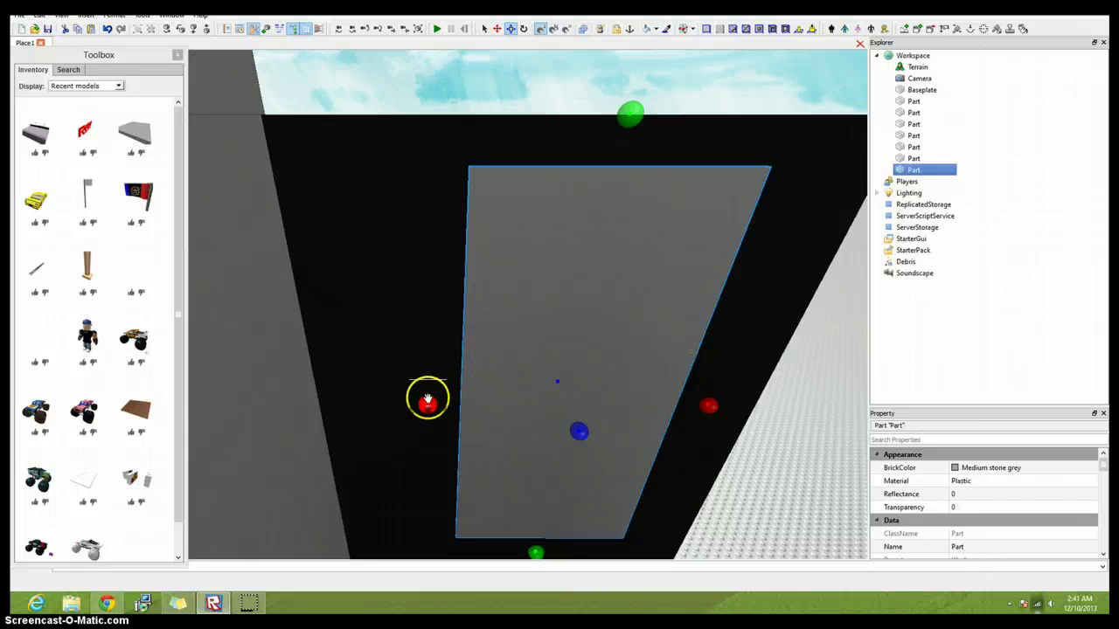
{"action": "left_click_drag", "start_coordinate": [428, 400], "coordinate": [394, 405]}
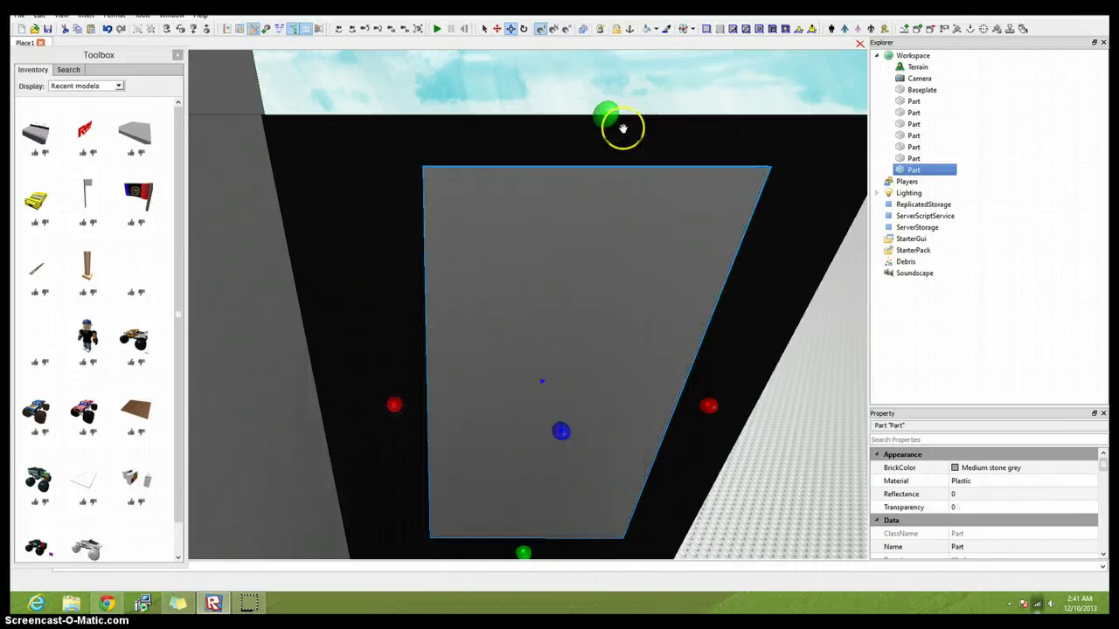
{"action": "left_click_drag", "start_coordinate": [603, 125], "coordinate": [594, 203]}
{"action": "right_click_drag", "start_coordinate": [595, 203], "coordinate": [572, 373]}
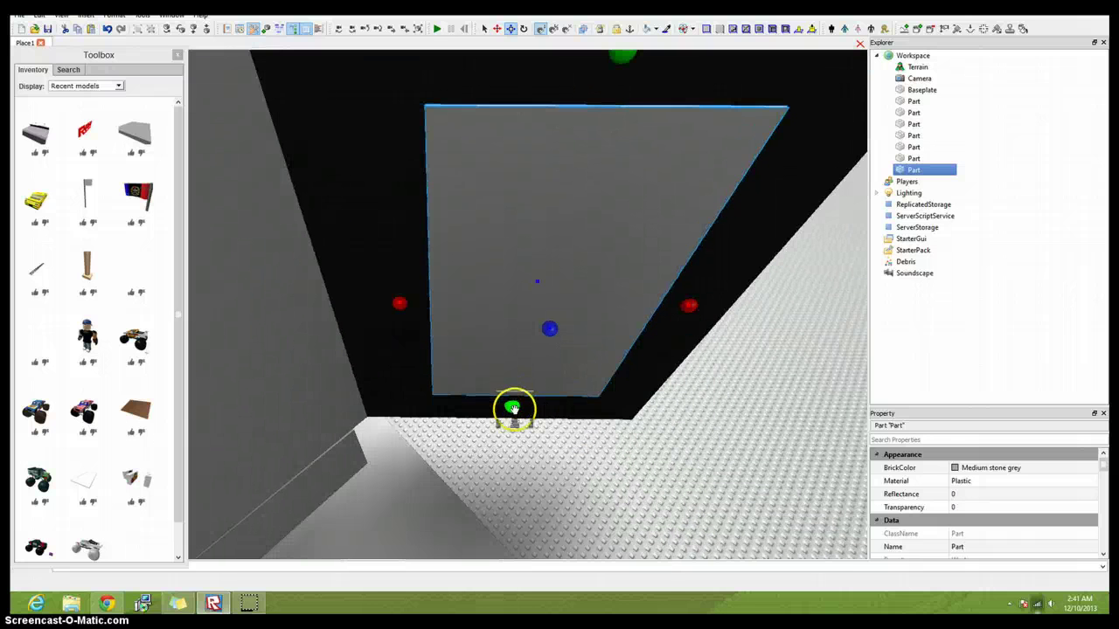
{"action": "left_click_drag", "start_coordinate": [513, 409], "coordinate": [515, 396]}
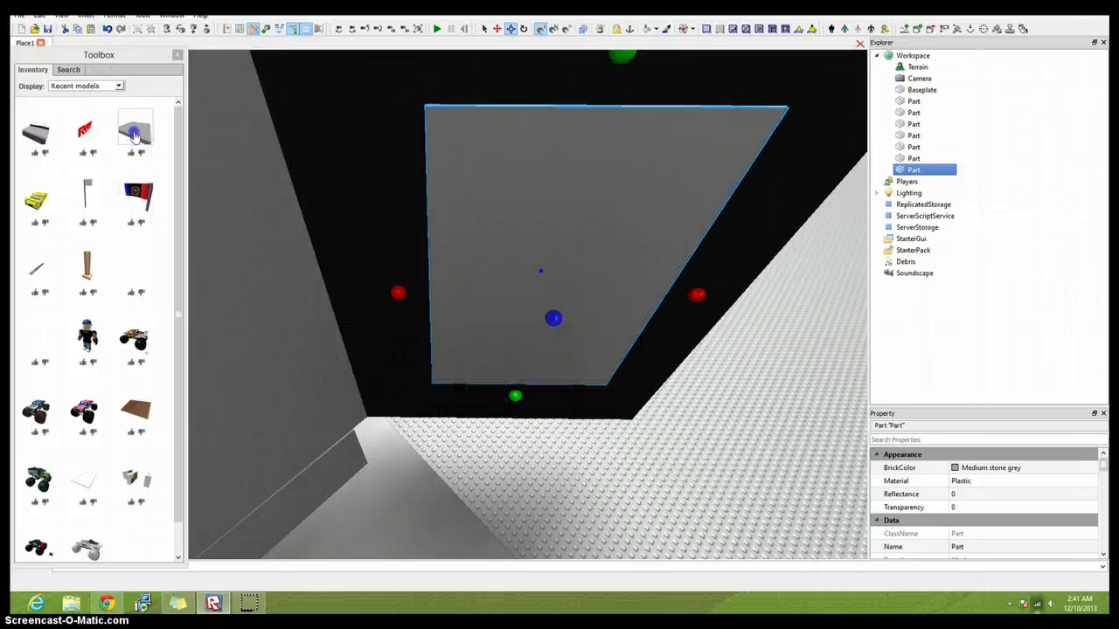
Step: Insert another small grey block and set it on the black wall beside the grey panel
{"action": "left_click", "coordinate": [134, 135]}
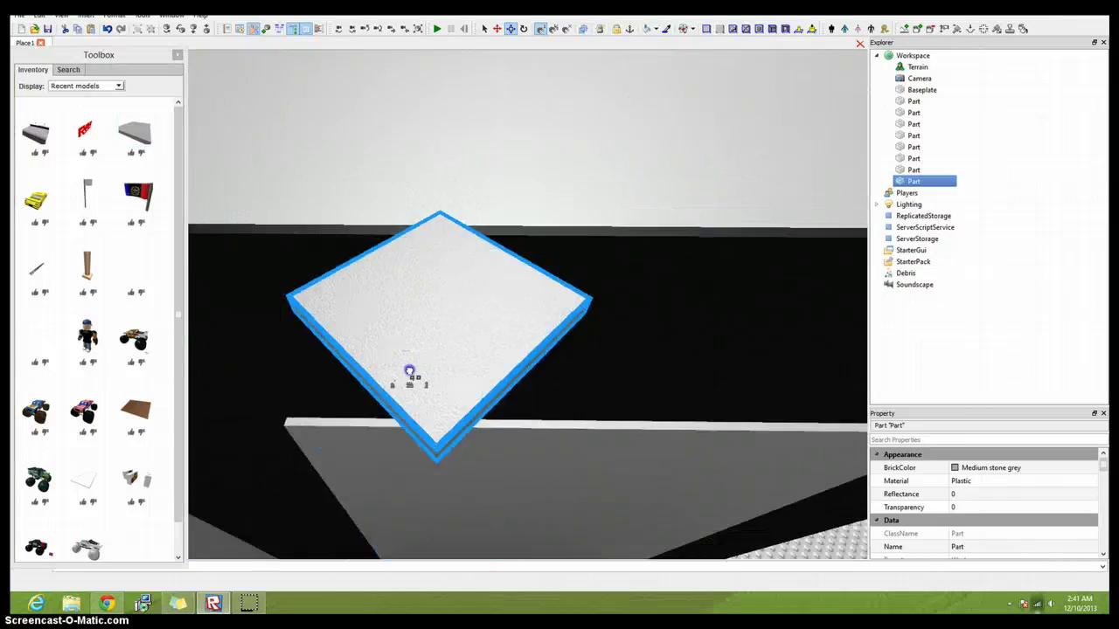
{"action": "mouse_move", "coordinate": [409, 372]}
{"action": "right_mouse_down"}
{"action": "mouse_move", "coordinate": [400, 374]}
{"action": "mouse_move", "coordinate": [425, 387]}
{"action": "mouse_move", "coordinate": [418, 395]}
{"action": "mouse_move", "coordinate": [388, 387]}
{"action": "right_mouse_up"}
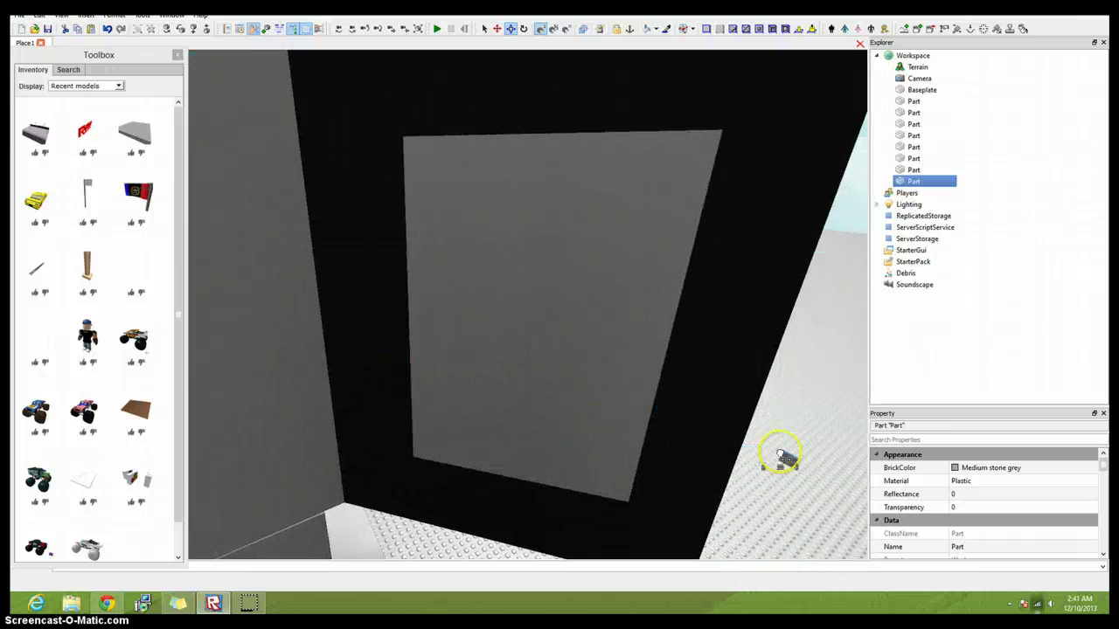
{"action": "left_click_drag", "start_coordinate": [559, 454], "coordinate": [362, 203]}
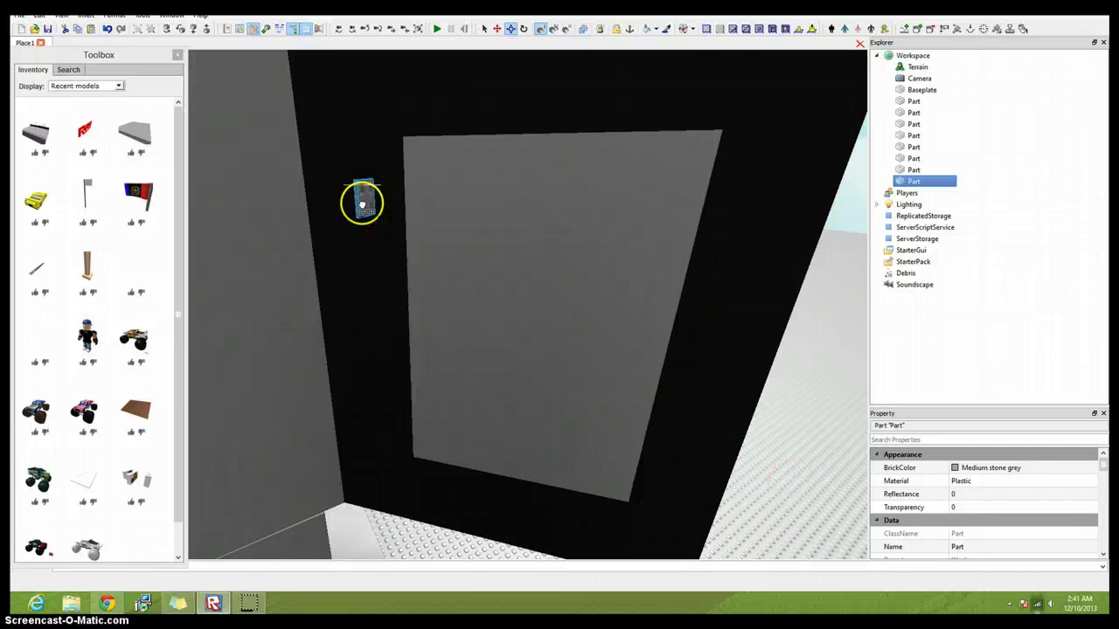
{"action": "right_click_drag", "start_coordinate": [359, 177], "coordinate": [411, 201]}
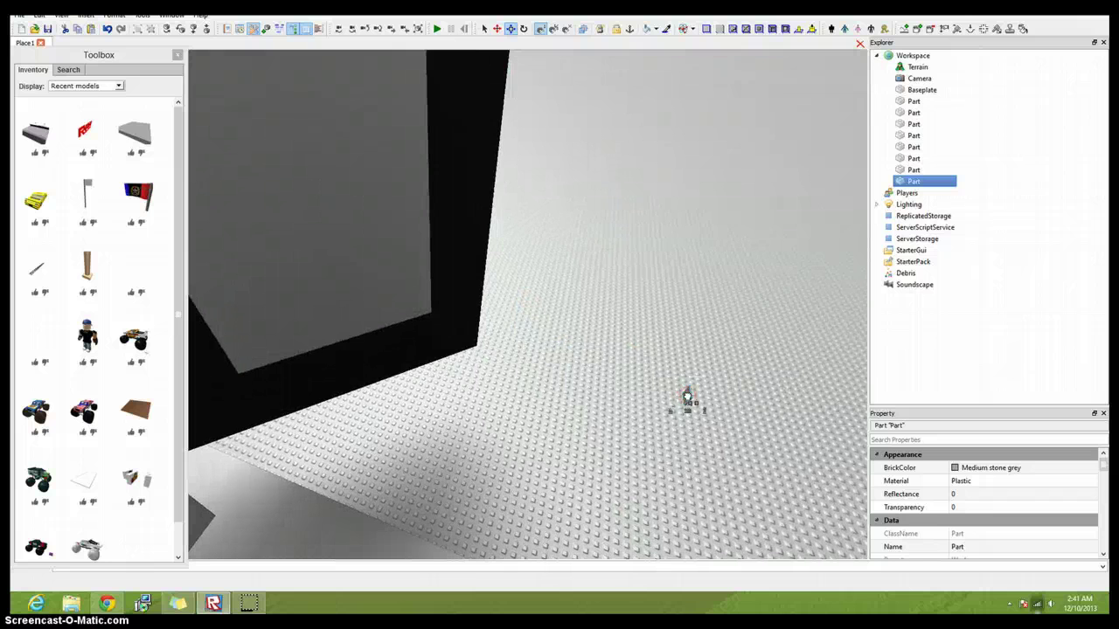
{"action": "left_click_drag", "start_coordinate": [292, 210], "coordinate": [276, 194]}
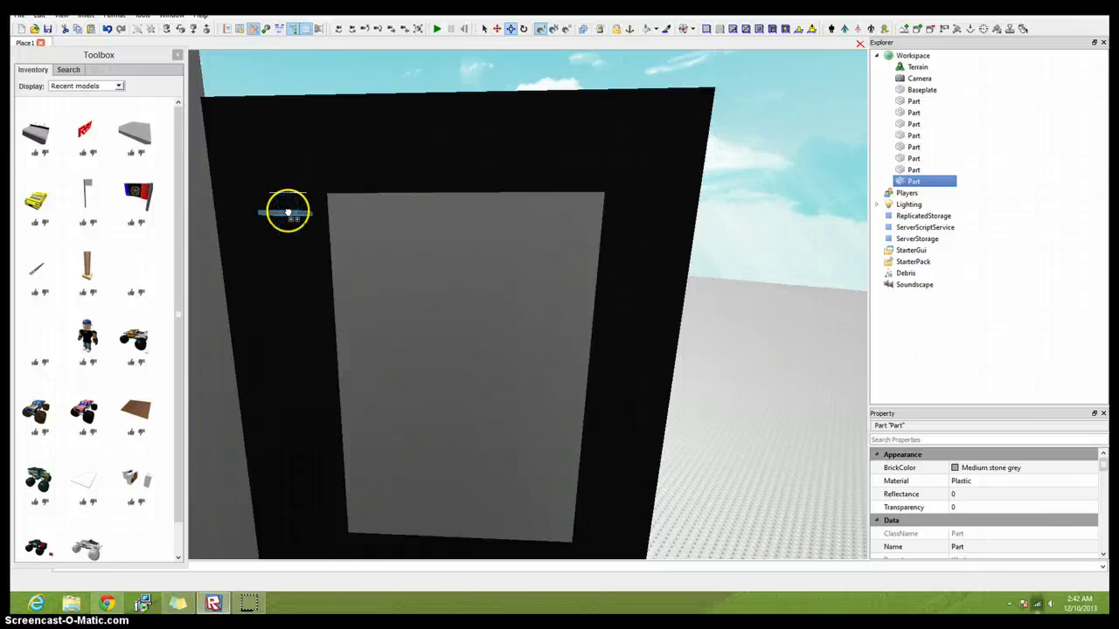
{"action": "scroll", "coordinate": [472, 437], "scroll_direction": "down", "scroll_amount": 5}
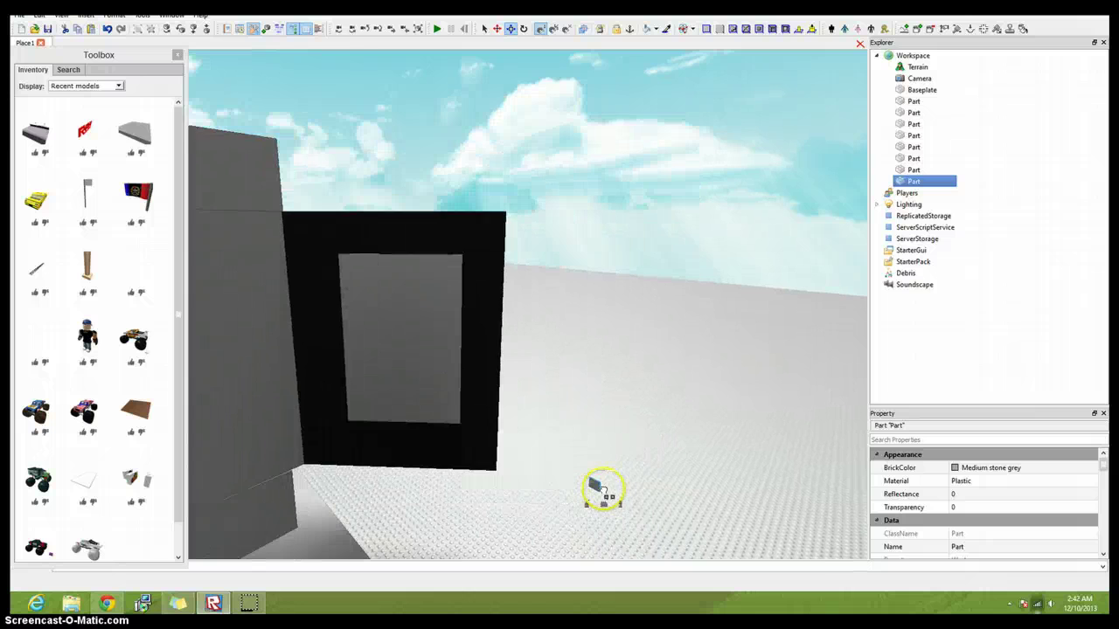
{"action": "scroll", "coordinate": [524, 472], "scroll_direction": "up", "scroll_amount": 3}
{"action": "scroll", "coordinate": [415, 393], "scroll_direction": "up", "scroll_amount": 5}
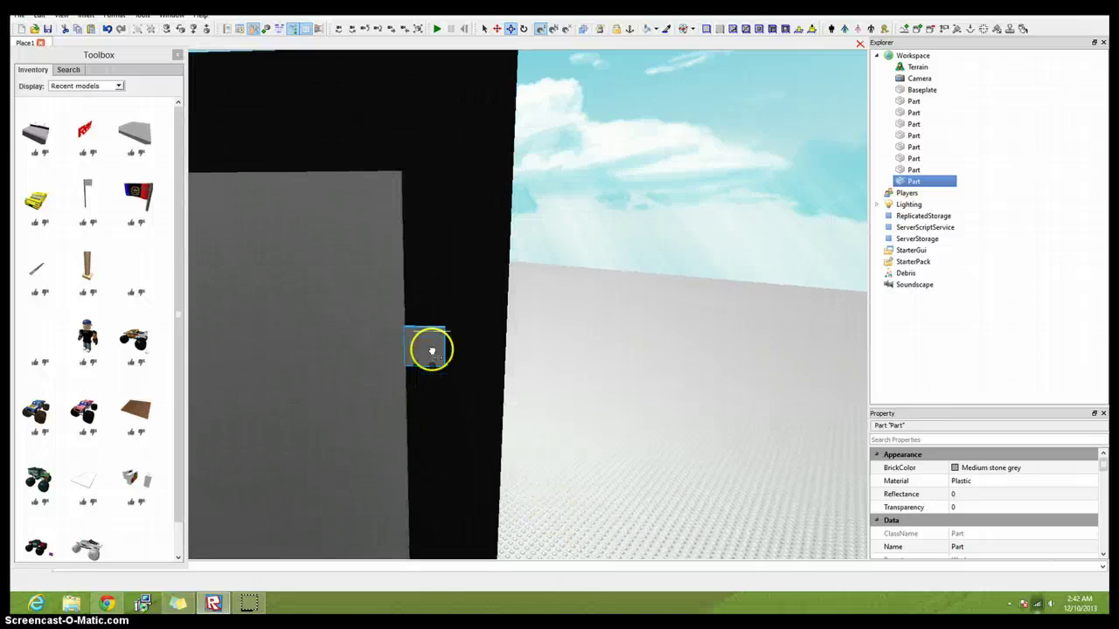
{"action": "left_click_drag", "start_coordinate": [429, 350], "coordinate": [446, 217]}
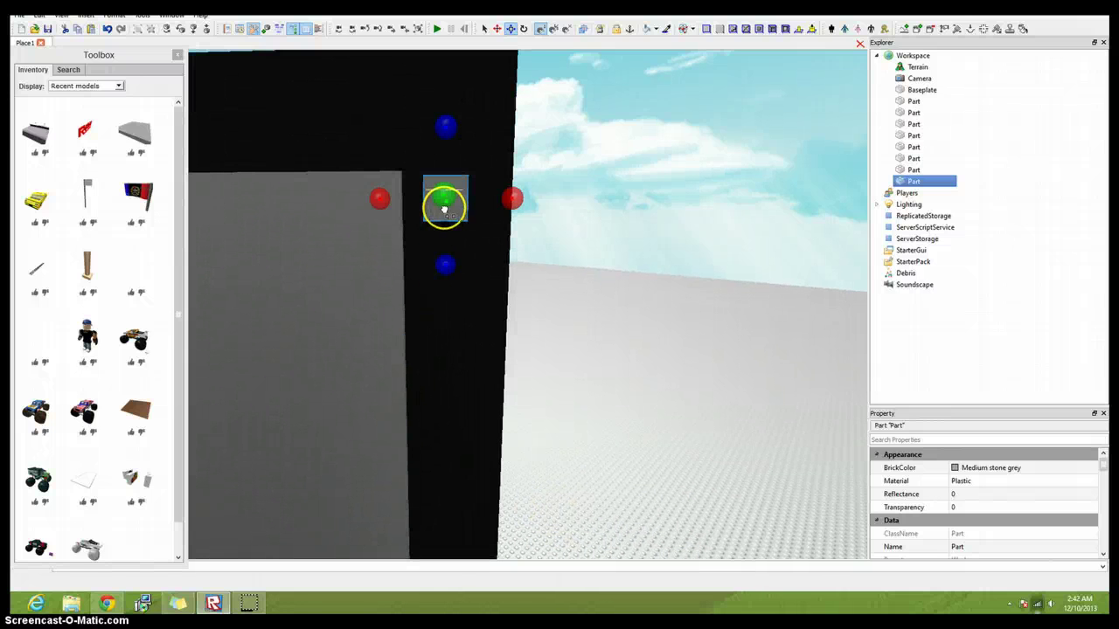
Step: Paste copies of the small grey block and stack them in a column beside the panel
{"action": "left_click", "coordinate": [91, 30]}
{"action": "left_click", "coordinate": [91, 30]}
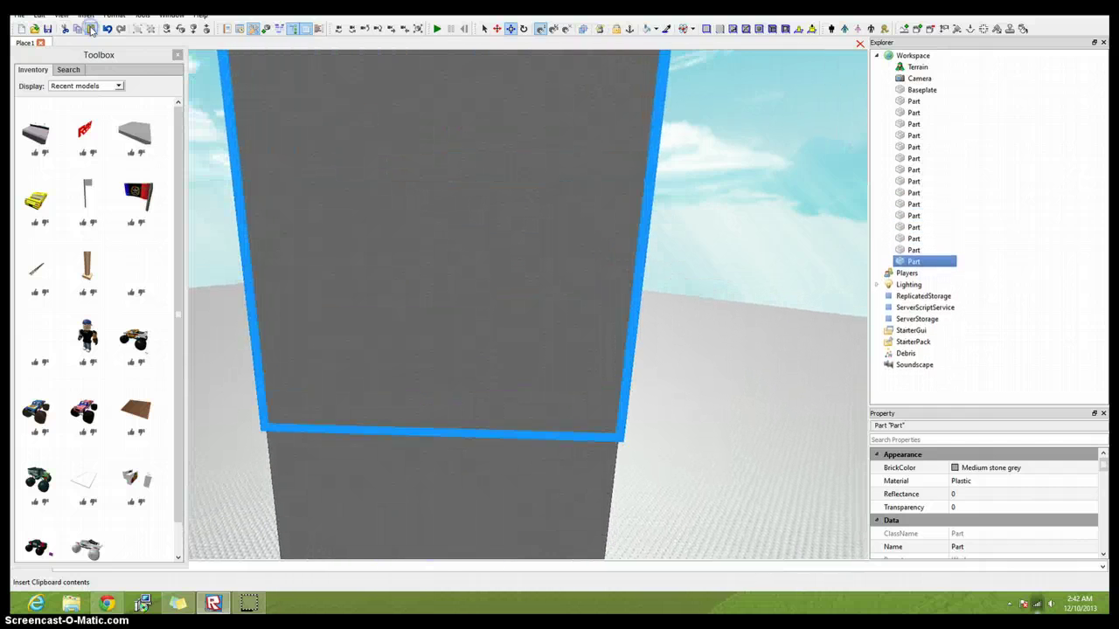
{"action": "scroll", "coordinate": [404, 195], "scroll_direction": "down", "scroll_amount": 5}
{"action": "scroll", "coordinate": [454, 300], "scroll_direction": "down", "scroll_amount": 5}
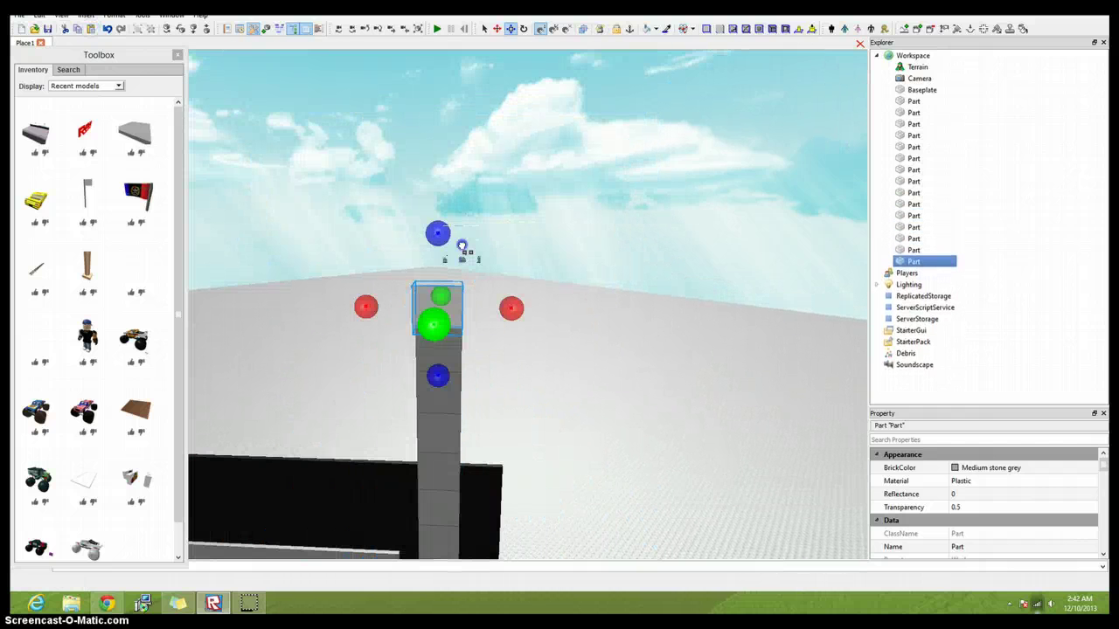
{"action": "scroll", "coordinate": [463, 246], "scroll_direction": "down", "scroll_amount": 1}
{"action": "mouse_move", "coordinate": [490, 429]}
{"action": "right_mouse_down"}
{"action": "mouse_move", "coordinate": [460, 195]}
{"action": "mouse_move", "coordinate": [399, 50]}
{"action": "right_mouse_up"}
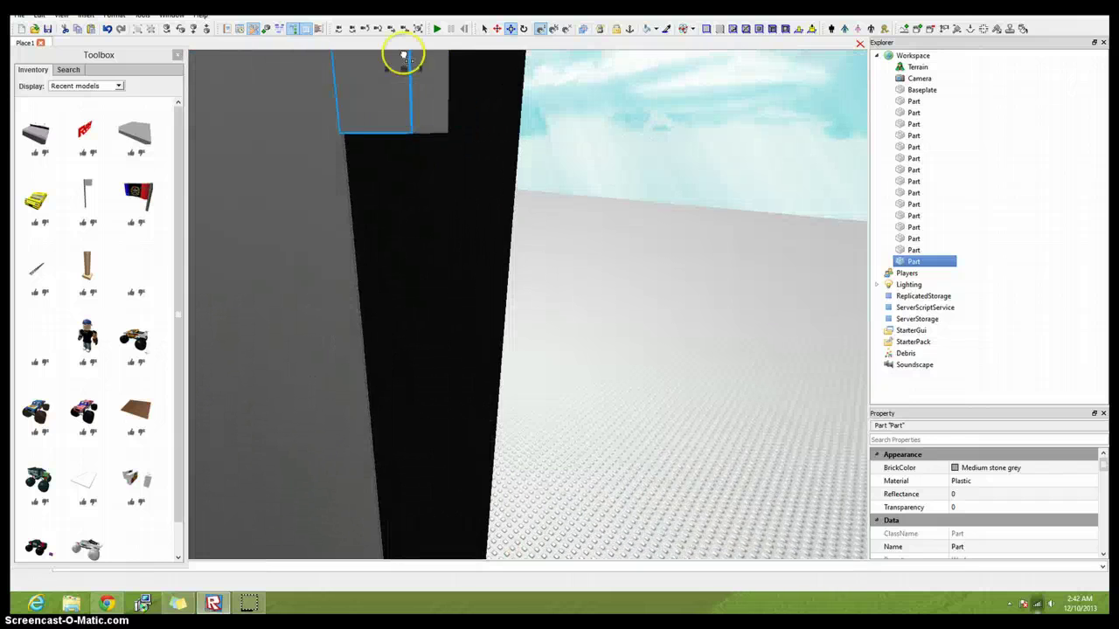
{"action": "left_click_drag", "start_coordinate": [428, 211], "coordinate": [432, 210]}
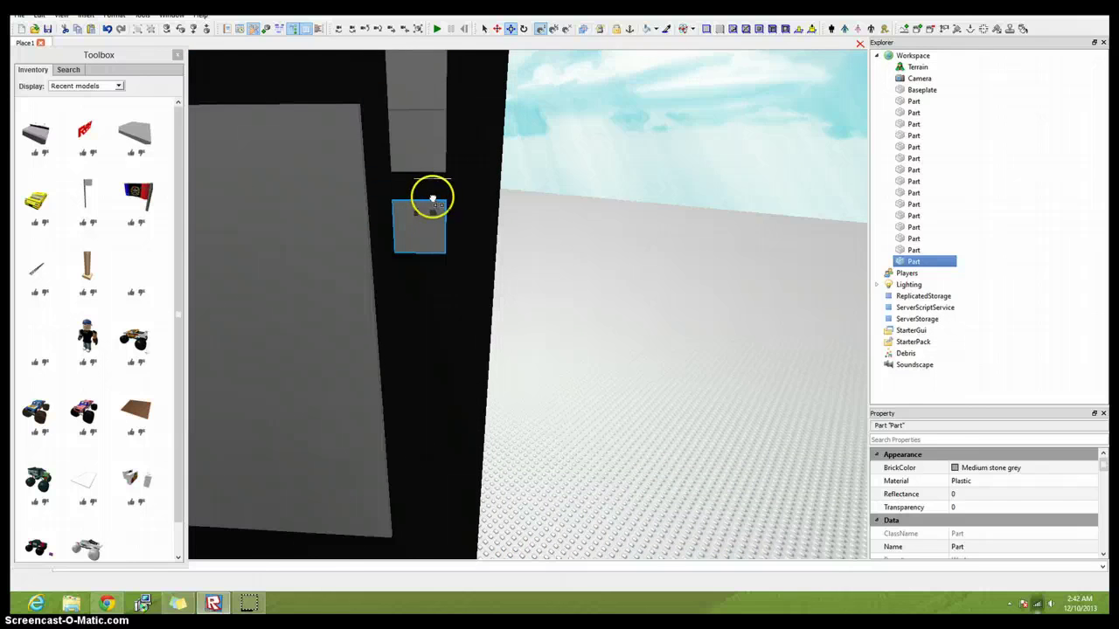
{"action": "right_click_drag", "start_coordinate": [431, 196], "coordinate": [431, 197]}
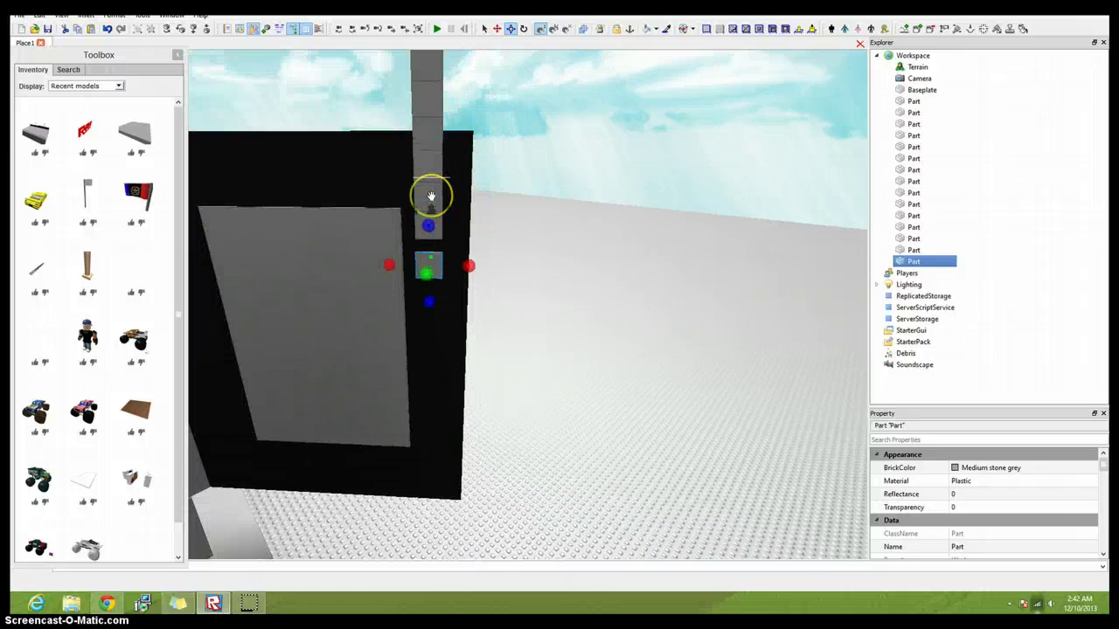
{"action": "left_click_drag", "start_coordinate": [431, 196], "coordinate": [426, 286]}
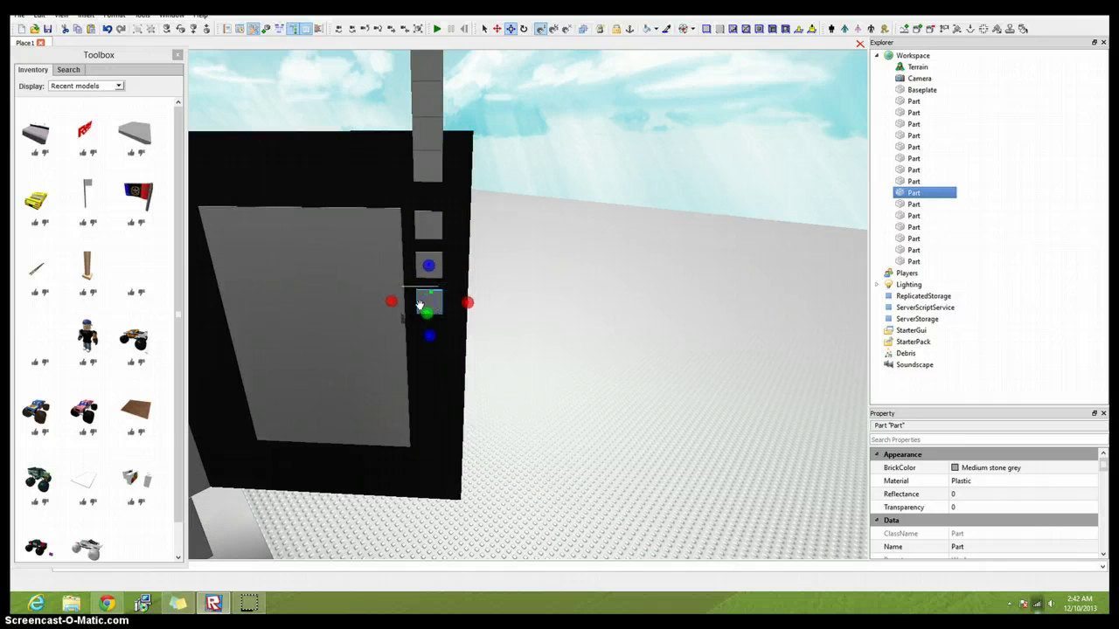
{"action": "left_click_drag", "start_coordinate": [420, 173], "coordinate": [413, 327]}
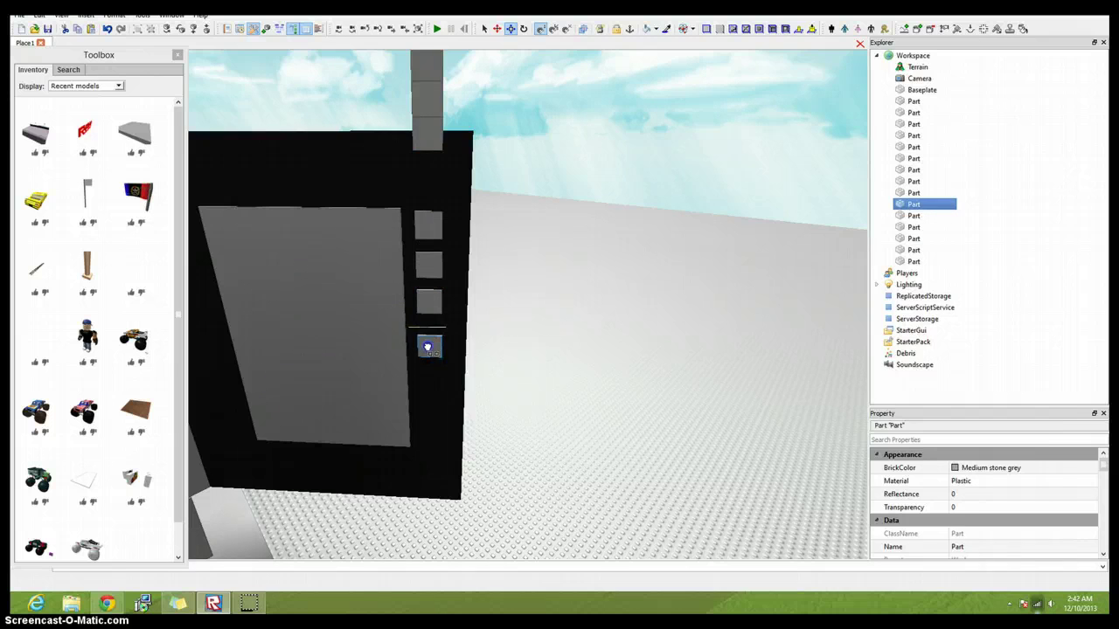
{"action": "left_click_drag", "start_coordinate": [432, 144], "coordinate": [435, 378]}
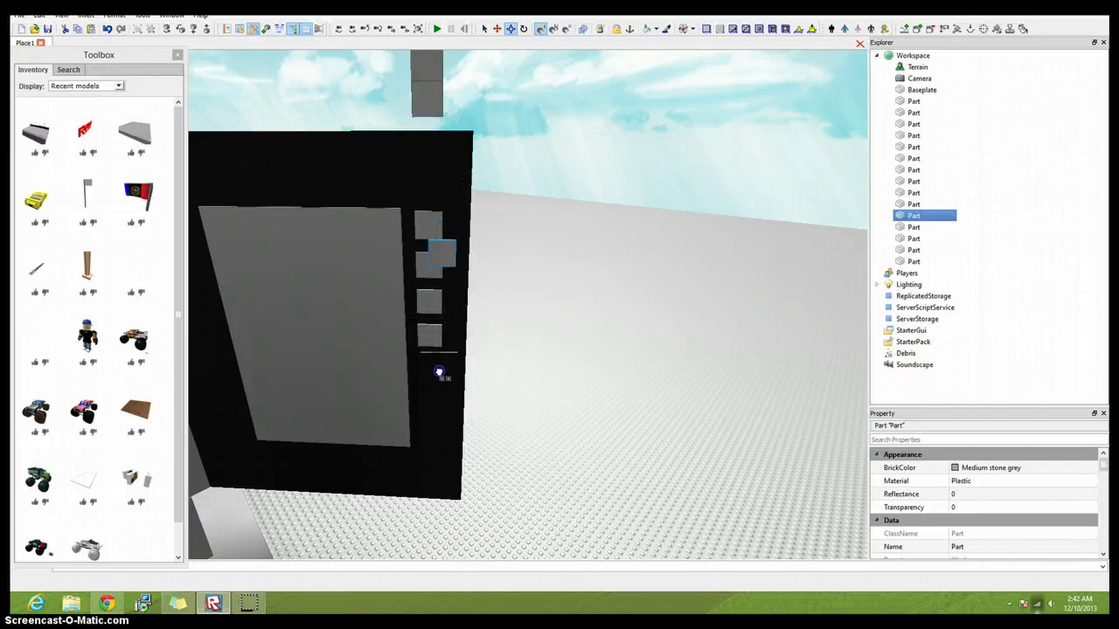
{"action": "left_click_drag", "start_coordinate": [419, 105], "coordinate": [434, 407]}
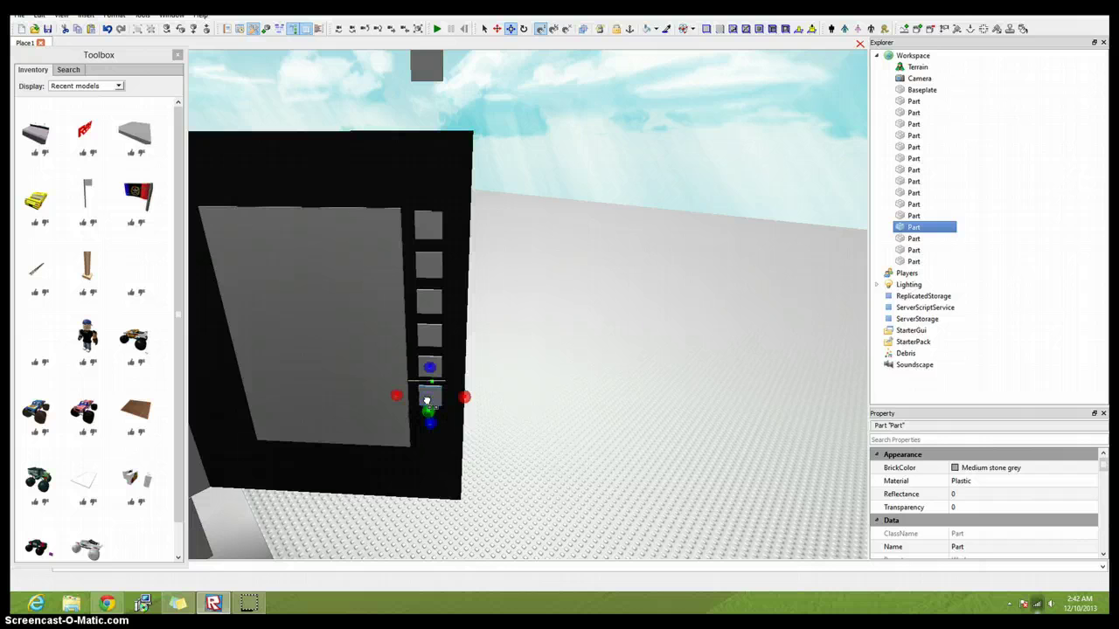
Step: Finish the right column with one more square and place a pasted square at the frame's top-left
{"action": "left_click", "coordinate": [425, 213]}
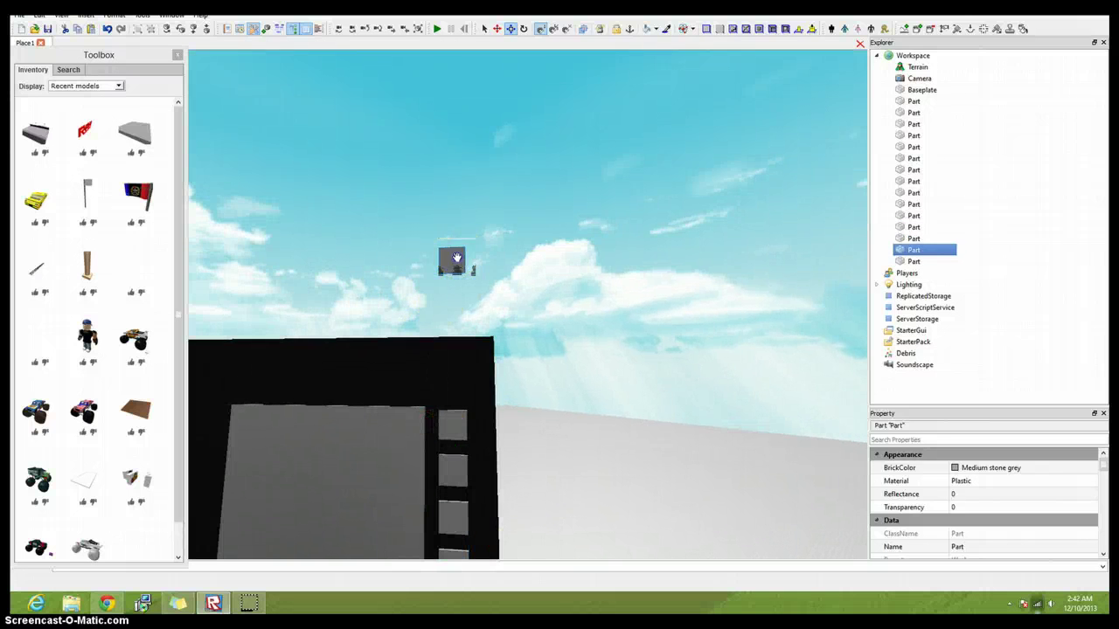
{"action": "mouse_move", "coordinate": [452, 260]}
{"action": "left_mouse_down"}
{"action": "mouse_move", "coordinate": [486, 431]}
{"action": "mouse_move", "coordinate": [449, 443]}
{"action": "mouse_move", "coordinate": [460, 421]}
{"action": "left_mouse_up"}
{"action": "left_click", "coordinate": [530, 417]}
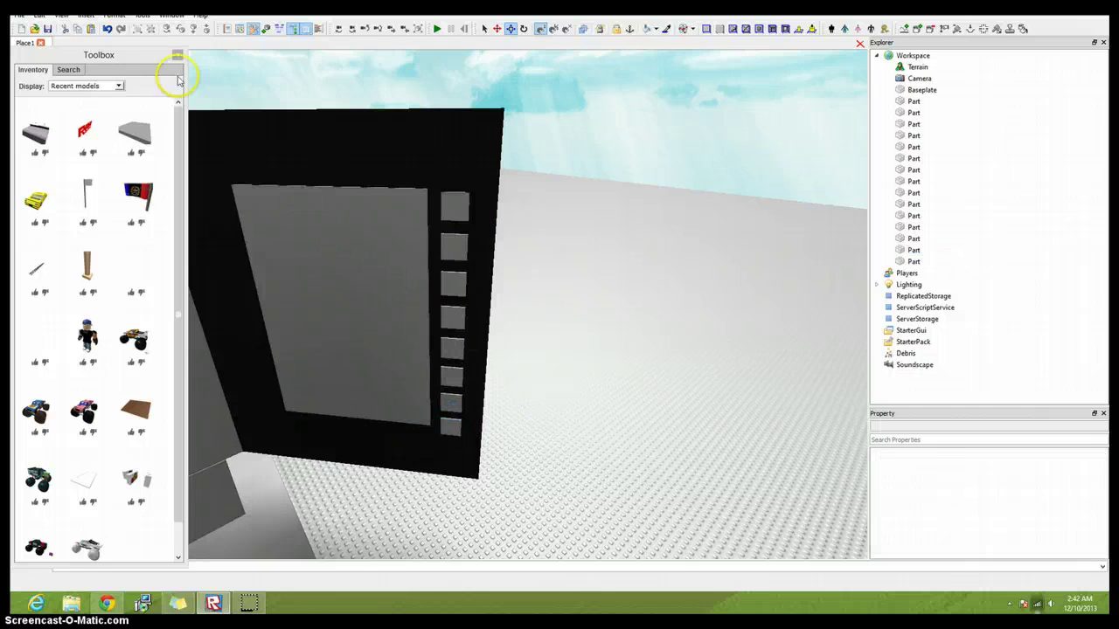
{"action": "left_click", "coordinate": [91, 28]}
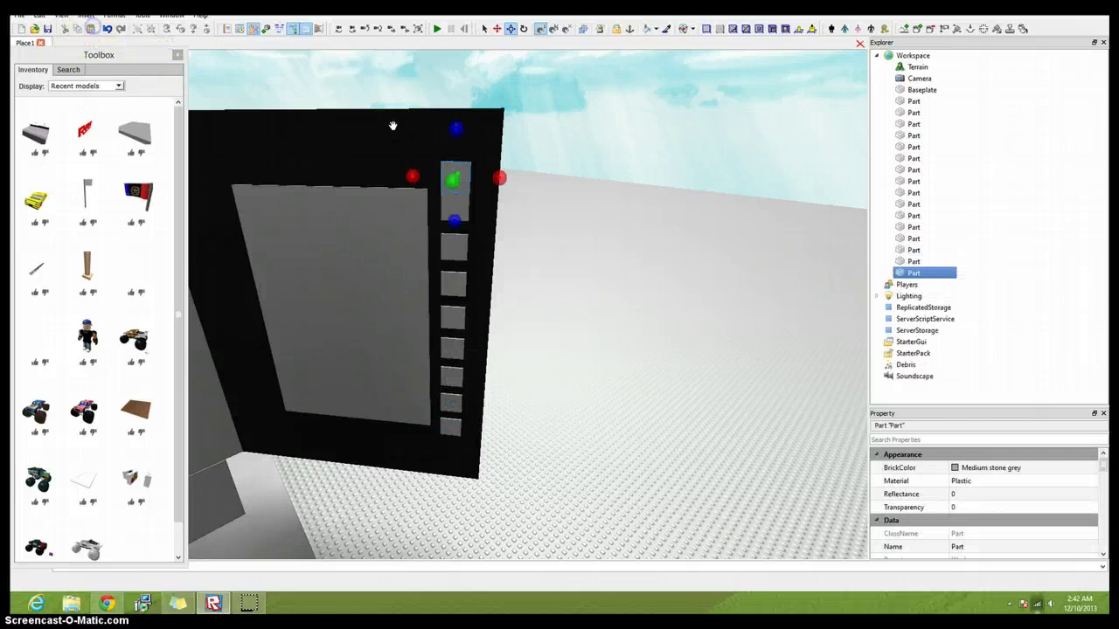
{"action": "mouse_move", "coordinate": [462, 174]}
{"action": "left_mouse_down"}
{"action": "mouse_move", "coordinate": [402, 212]}
{"action": "mouse_move", "coordinate": [378, 200]}
{"action": "left_mouse_up"}
{"action": "key", "text": "a"}
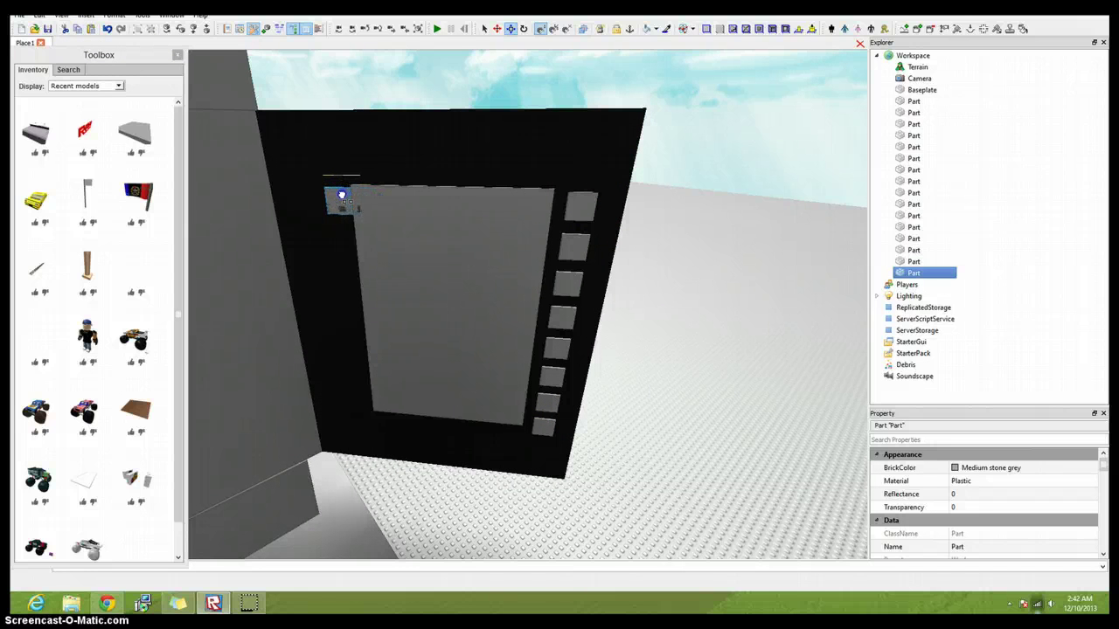
{"action": "left_click_drag", "start_coordinate": [355, 191], "coordinate": [471, 231]}
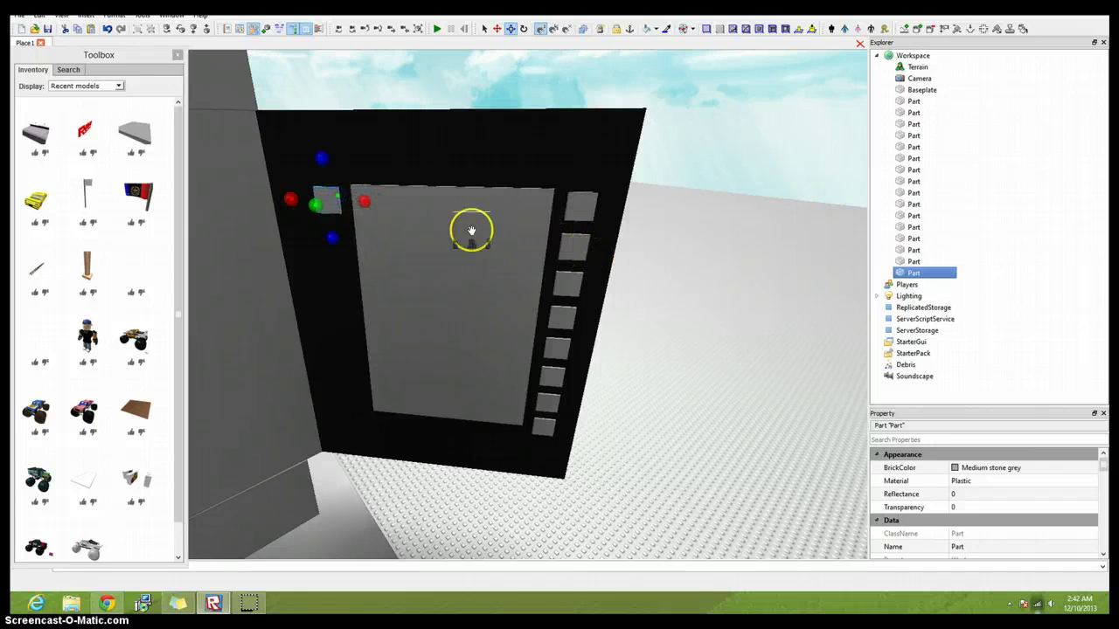
Step: Paste three more squares and stack them down the frame's left column
{"action": "left_click", "coordinate": [91, 28]}
{"action": "left_click", "coordinate": [91, 28]}
{"action": "left_click", "coordinate": [91, 28]}
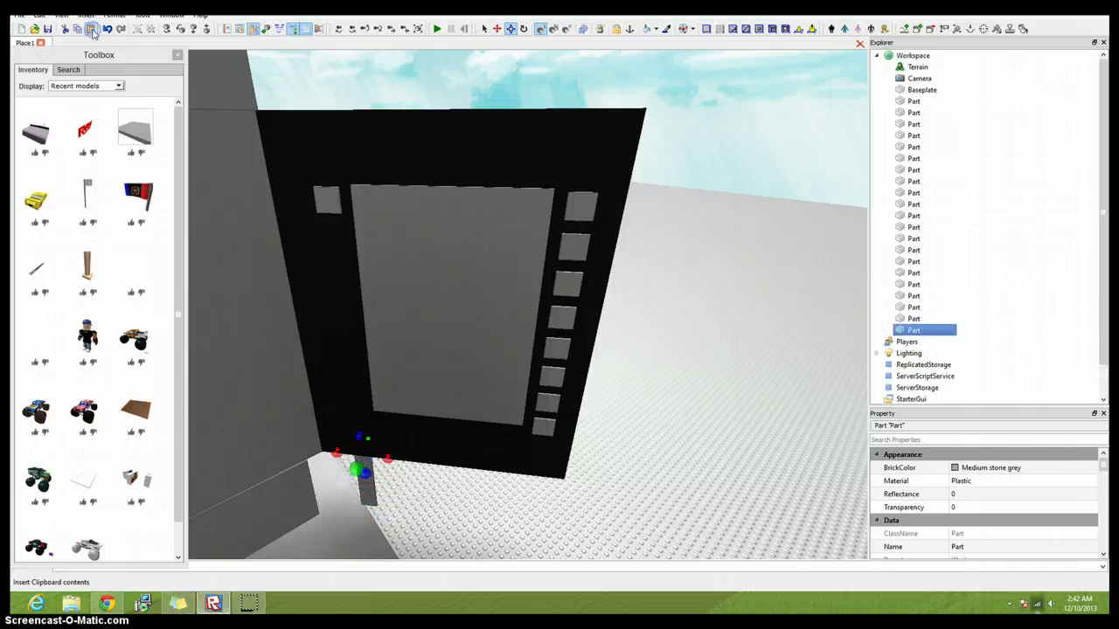
{"action": "left_click", "coordinate": [90, 28]}
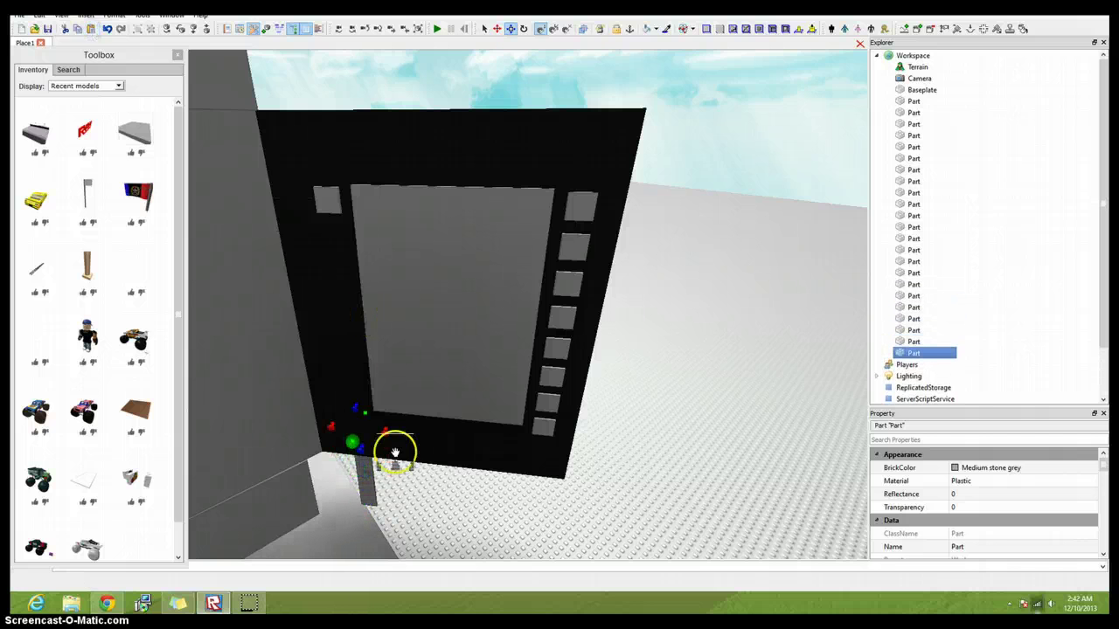
{"action": "left_click_drag", "start_coordinate": [366, 496], "coordinate": [368, 463]}
{"action": "left_click_drag", "start_coordinate": [323, 325], "coordinate": [332, 248]}
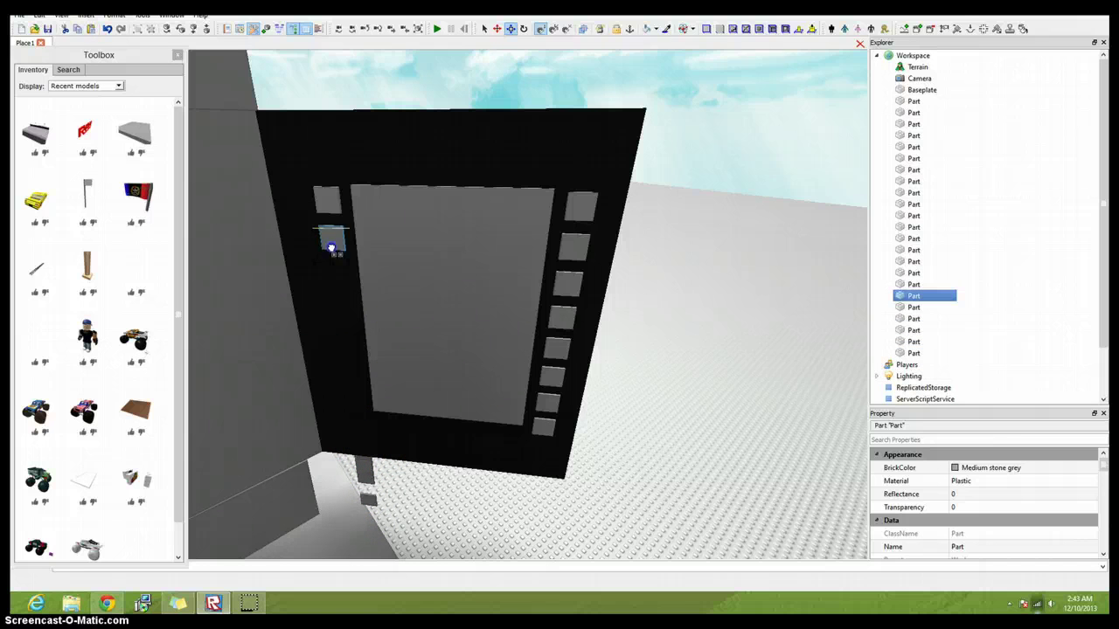
{"action": "left_click", "coordinate": [333, 403]}
{"action": "left_click_drag", "start_coordinate": [365, 477], "coordinate": [334, 291]}
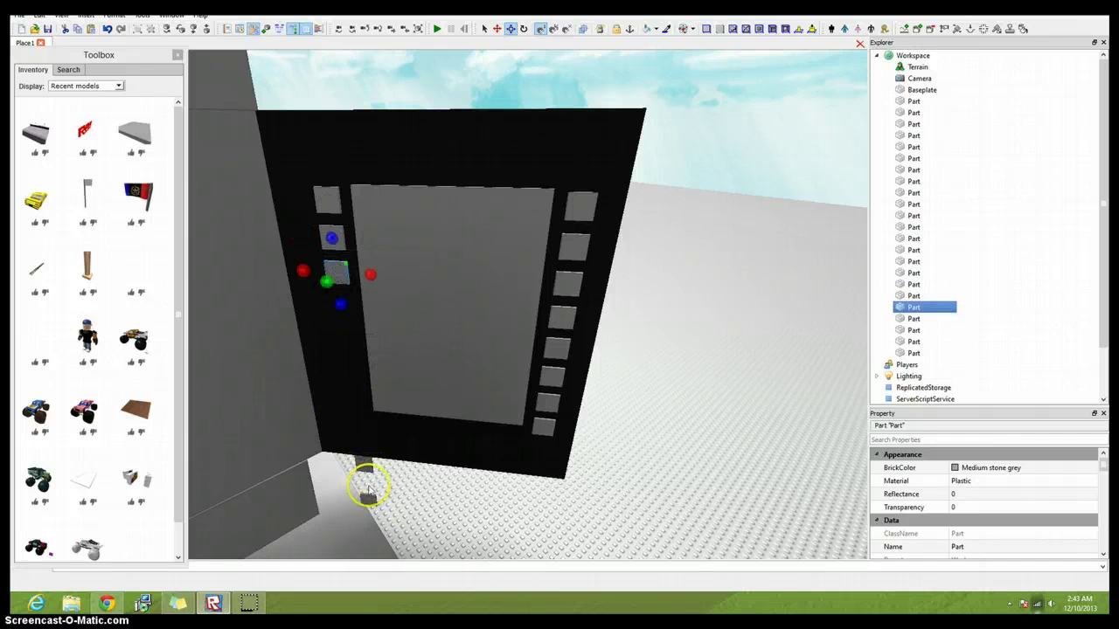
{"action": "left_click_drag", "start_coordinate": [365, 470], "coordinate": [354, 373]}
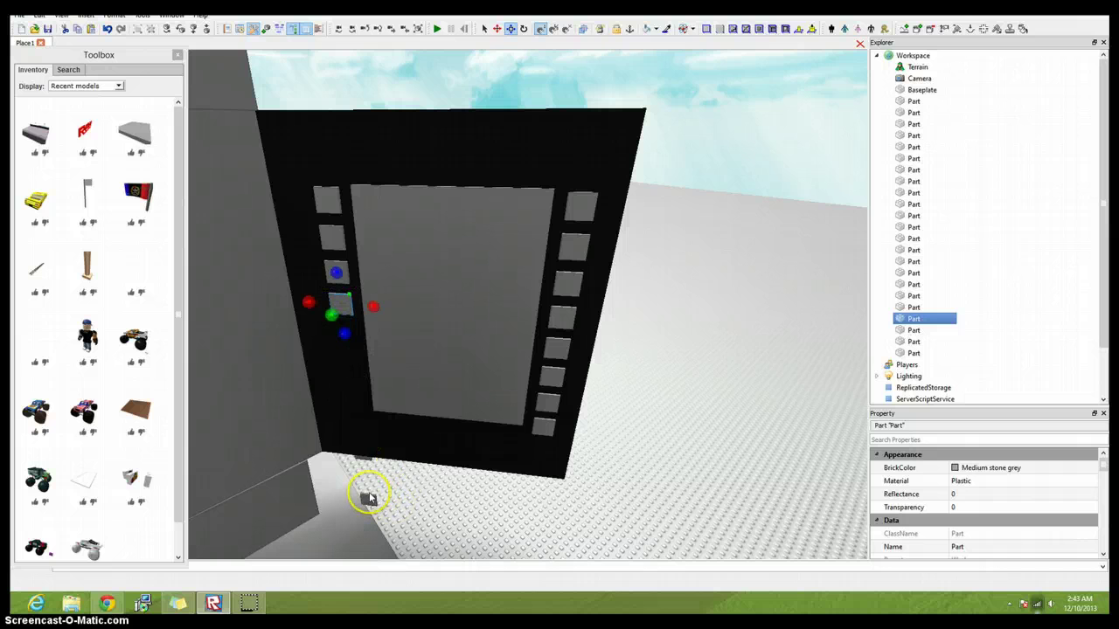
{"action": "left_click_drag", "start_coordinate": [366, 498], "coordinate": [367, 448]}
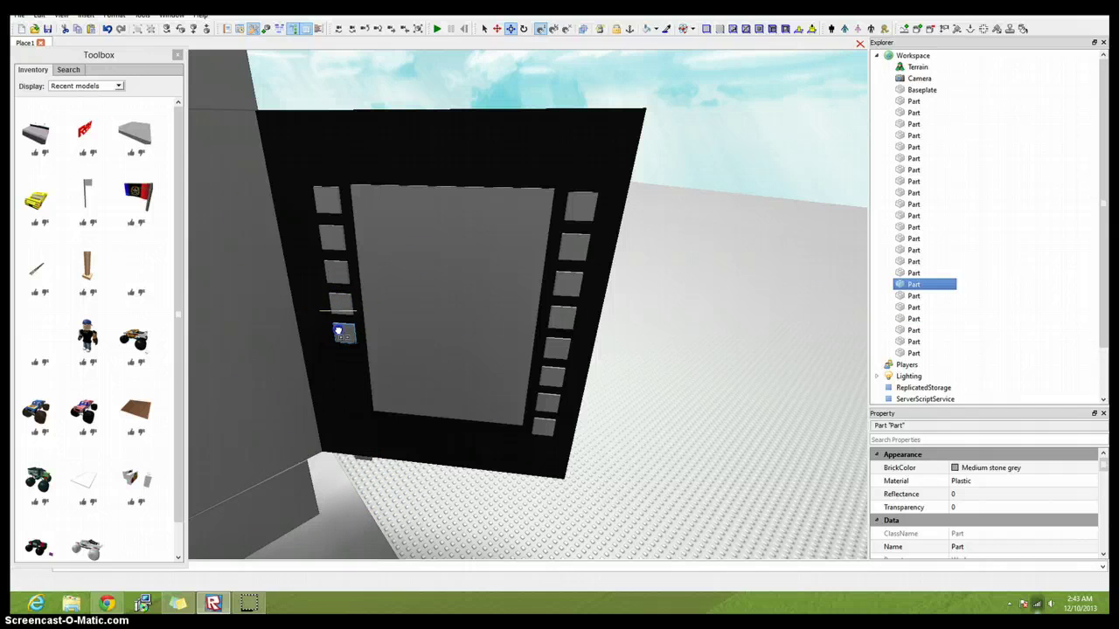
Step: Nudge a pasted square against the frame's left edge
{"action": "scroll", "coordinate": [345, 349], "scroll_direction": "up", "scroll_amount": 5}
{"action": "right_click_drag", "start_coordinate": [344, 350], "coordinate": [357, 349]}
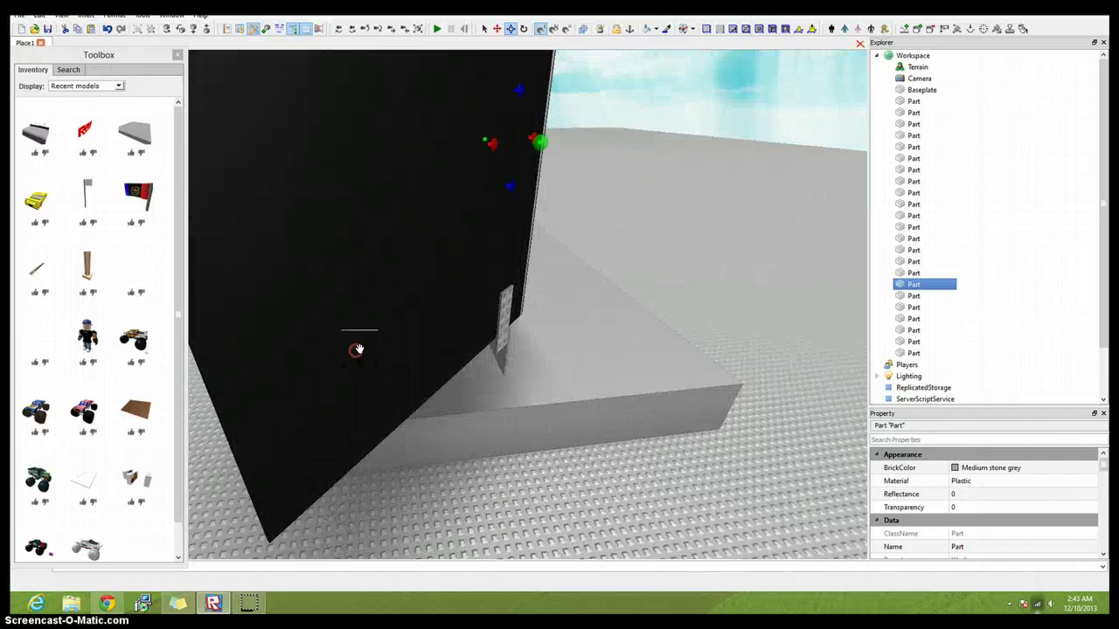
{"action": "left_click_drag", "start_coordinate": [355, 349], "coordinate": [519, 313]}
{"action": "scroll", "coordinate": [504, 301], "scroll_direction": "down", "scroll_amount": 5}
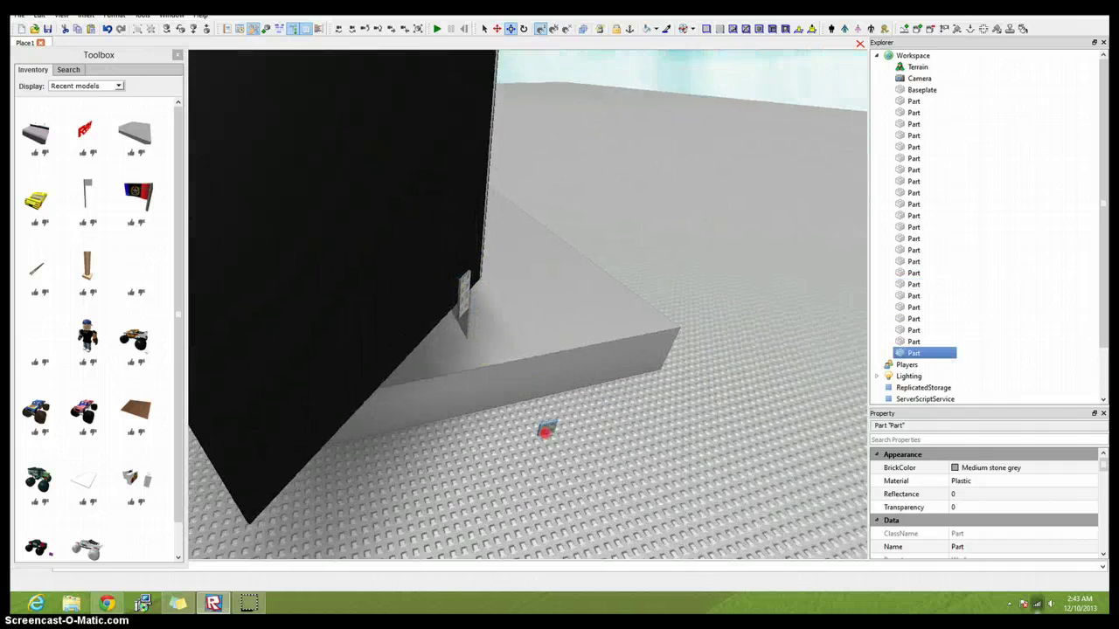
{"action": "right_click_drag", "start_coordinate": [539, 428], "coordinate": [539, 429]}
Step: Slot the last square into the bottom of the left column, checking alignment from below
{"action": "left_click", "coordinate": [460, 441]}
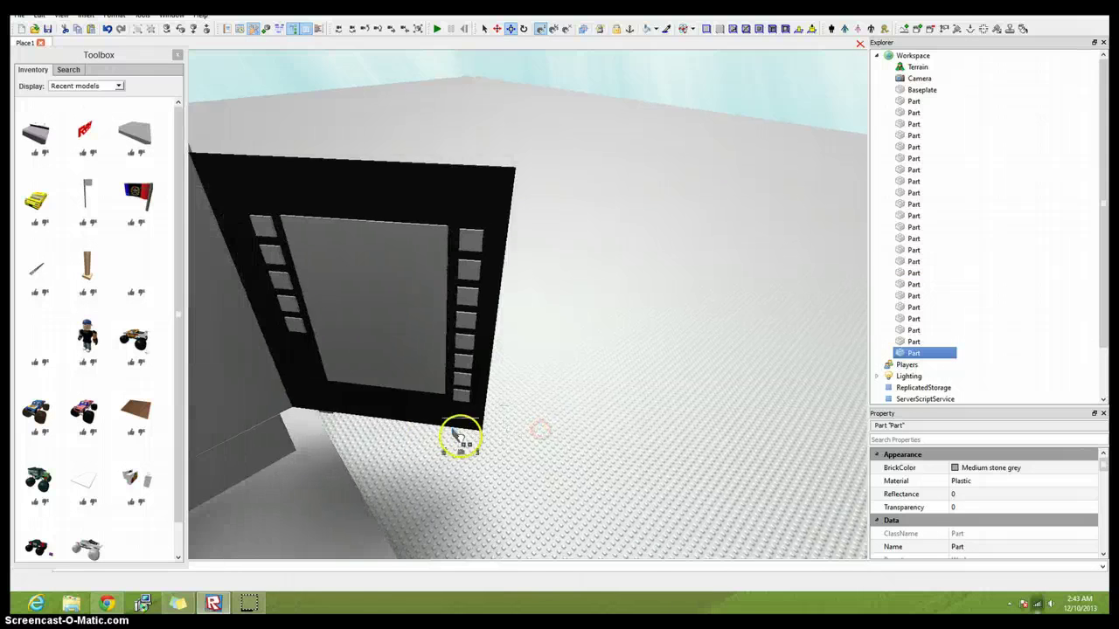
{"action": "scroll", "coordinate": [460, 442], "scroll_direction": "up", "scroll_amount": 5}
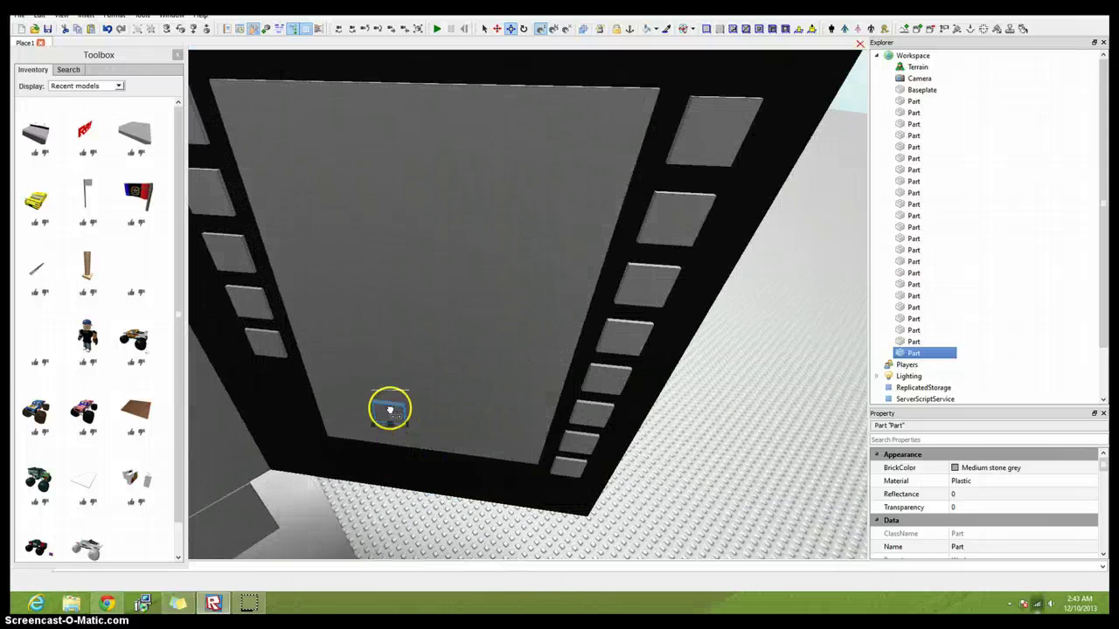
{"action": "left_click_drag", "start_coordinate": [388, 405], "coordinate": [281, 375]}
{"action": "right_click_drag", "start_coordinate": [289, 371], "coordinate": [366, 349]}
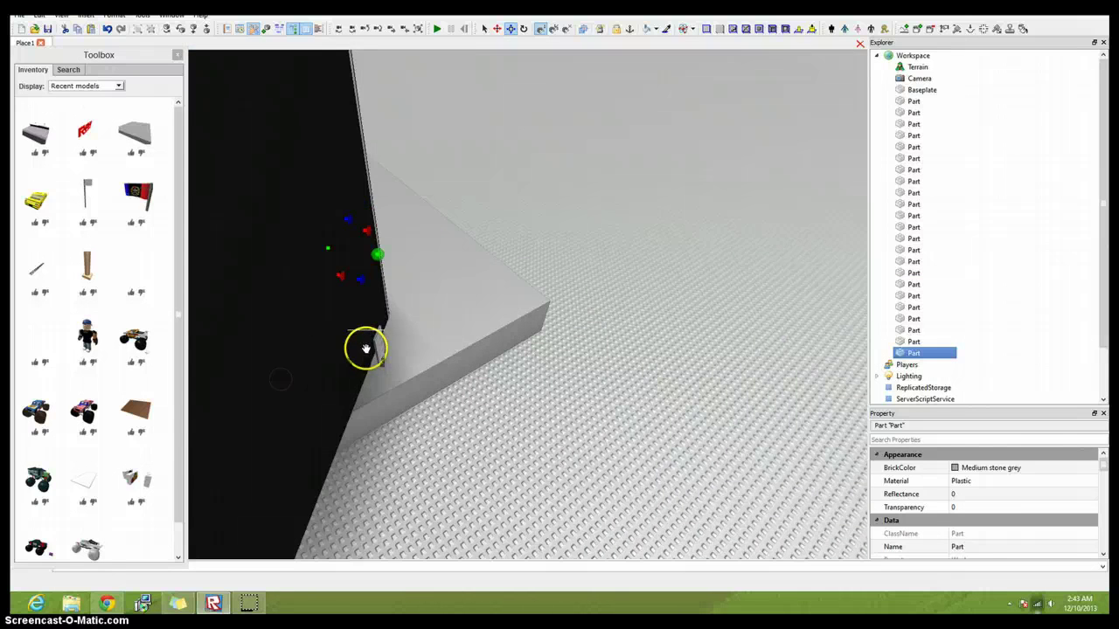
{"action": "left_click_drag", "start_coordinate": [379, 344], "coordinate": [400, 455]}
{"action": "right_click_drag", "start_coordinate": [399, 454], "coordinate": [400, 453]}
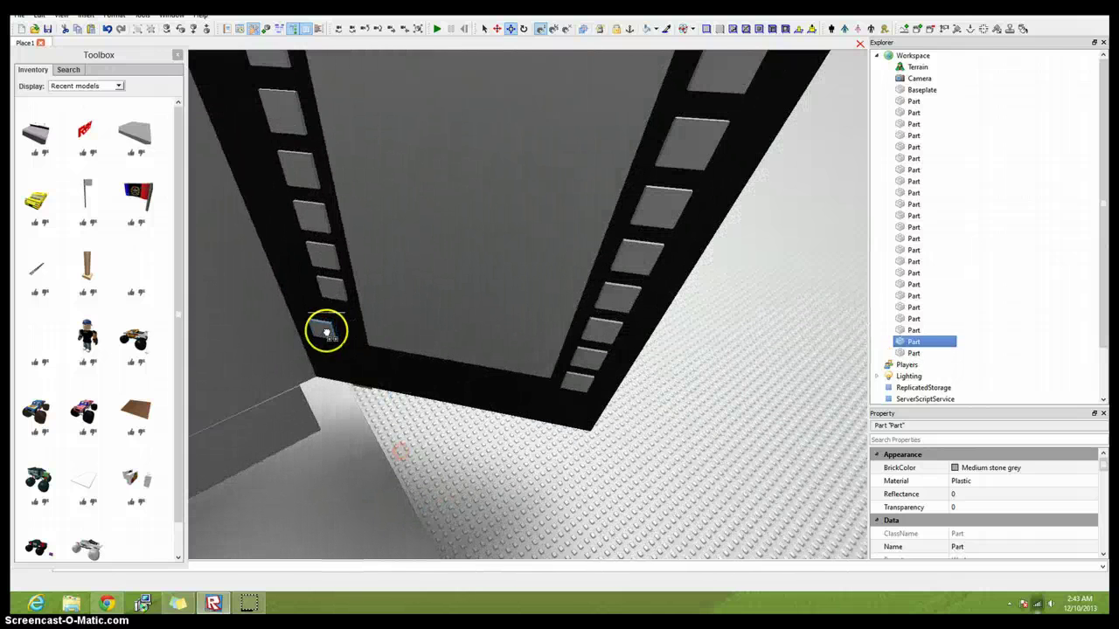
{"action": "left_click_drag", "start_coordinate": [326, 331], "coordinate": [341, 320]}
{"action": "right_click_drag", "start_coordinate": [341, 319], "coordinate": [339, 316]}
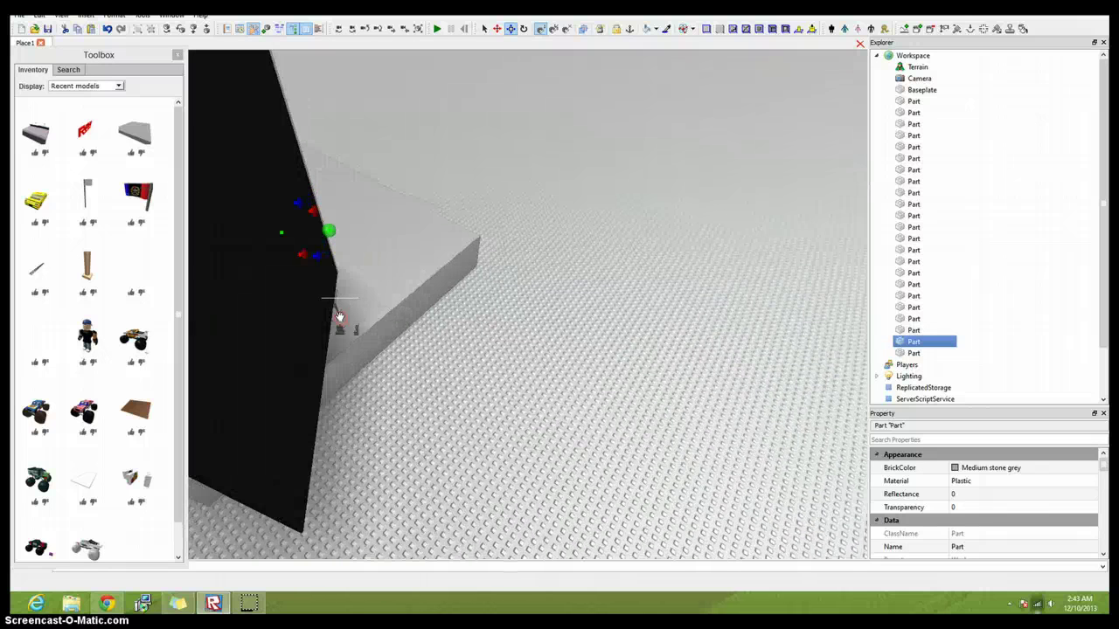
{"action": "left_click", "coordinate": [337, 306]}
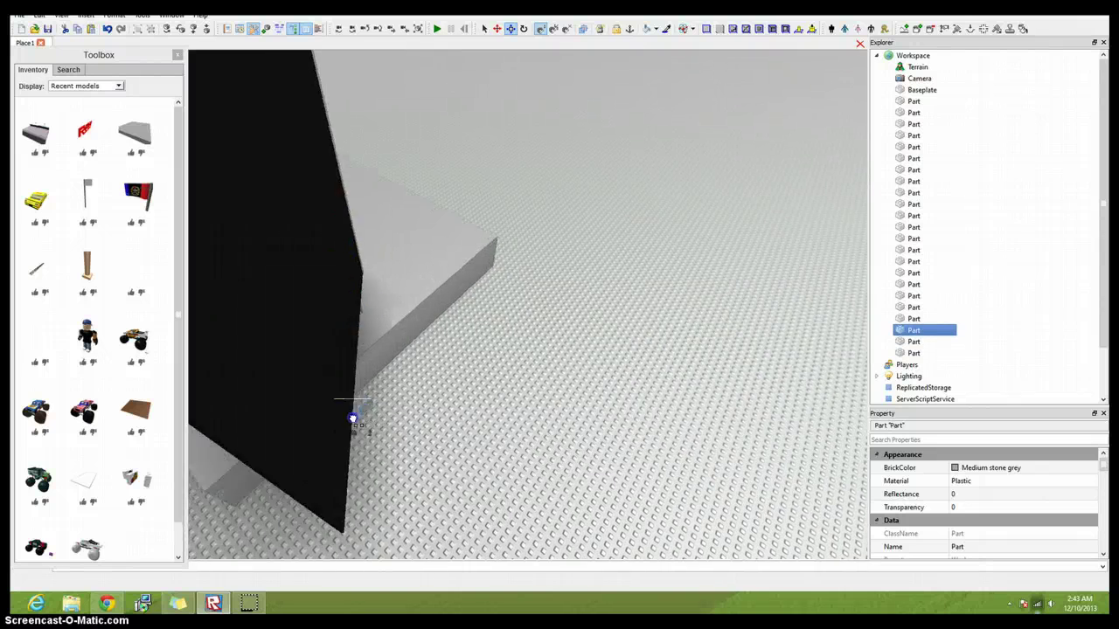
{"action": "mouse_move", "coordinate": [355, 414]}
{"action": "right_mouse_down"}
{"action": "mouse_move", "coordinate": [350, 426]}
{"action": "mouse_move", "coordinate": [387, 367]}
{"action": "right_mouse_up"}
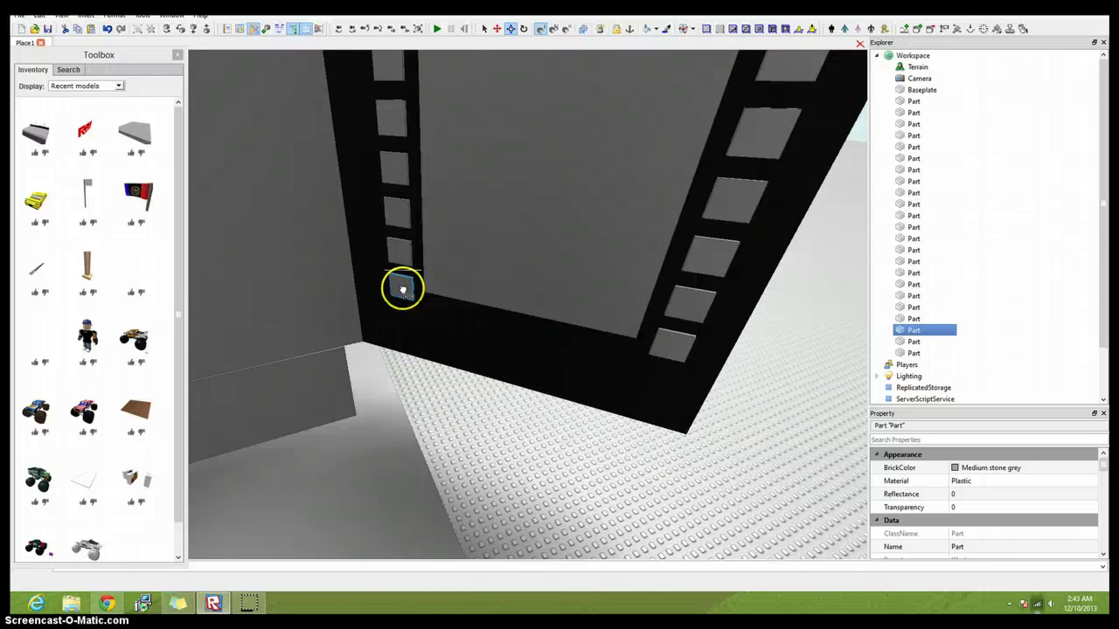
Step: Deselect the square and start a Play Solo test run
{"action": "scroll", "coordinate": [524, 444], "scroll_direction": "down", "scroll_amount": 5}
{"action": "left_click", "coordinate": [525, 444]}
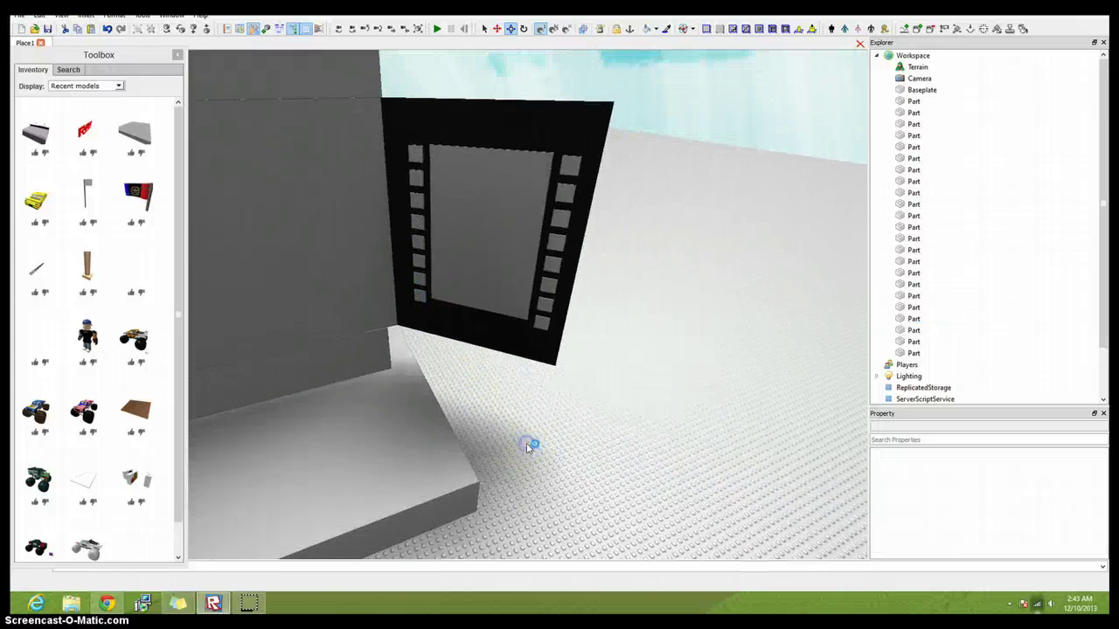
{"action": "scroll", "coordinate": [530, 446], "scroll_direction": "down", "scroll_amount": 5}
{"action": "scroll", "coordinate": [530, 446], "scroll_direction": "down", "scroll_amount": 3}
{"action": "left_click", "coordinate": [88, 29]}
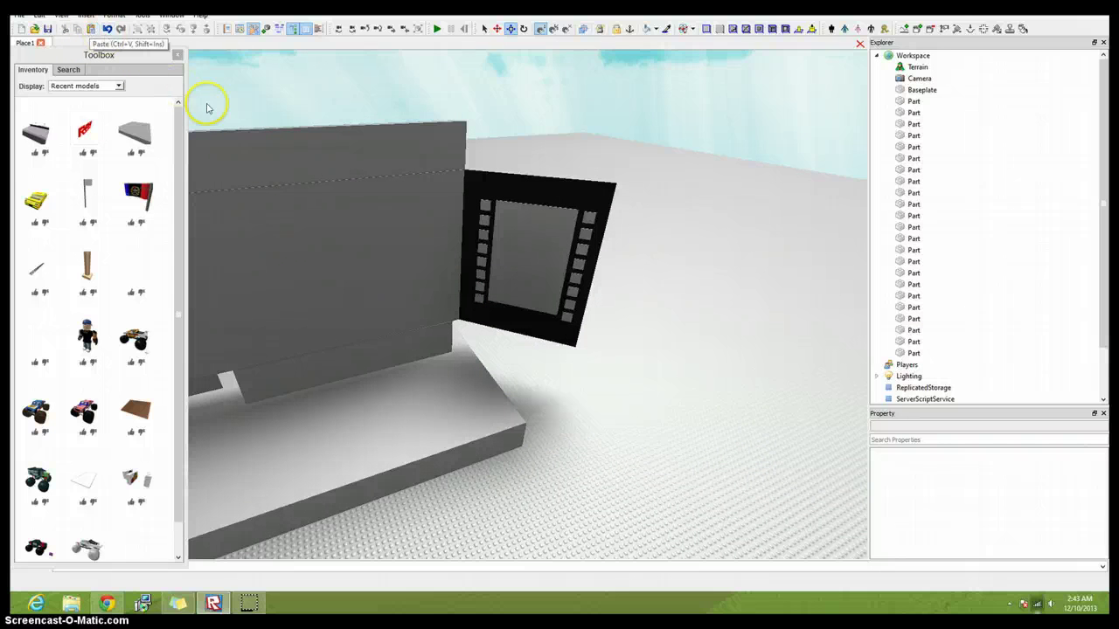
Step: Look around the stage and film-strip screen from the character's camera
{"action": "right_click_drag", "start_coordinate": [342, 237], "coordinate": [345, 238]}
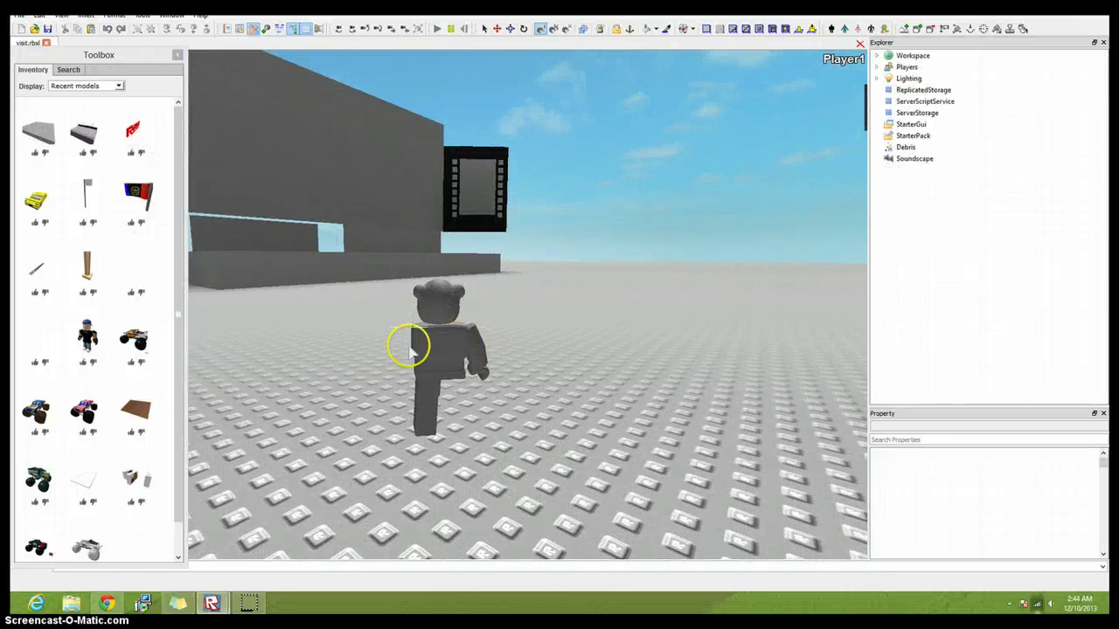
{"action": "right_click_drag", "start_coordinate": [413, 326], "coordinate": [413, 302]}
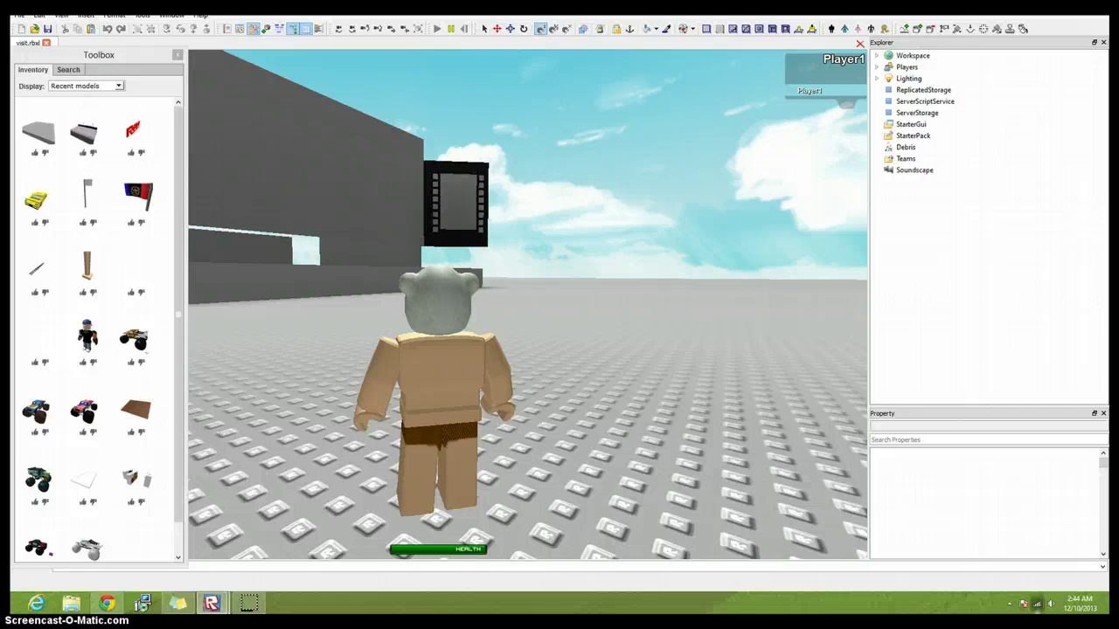
{"action": "right_click_drag", "start_coordinate": [487, 275], "coordinate": [499, 195]}
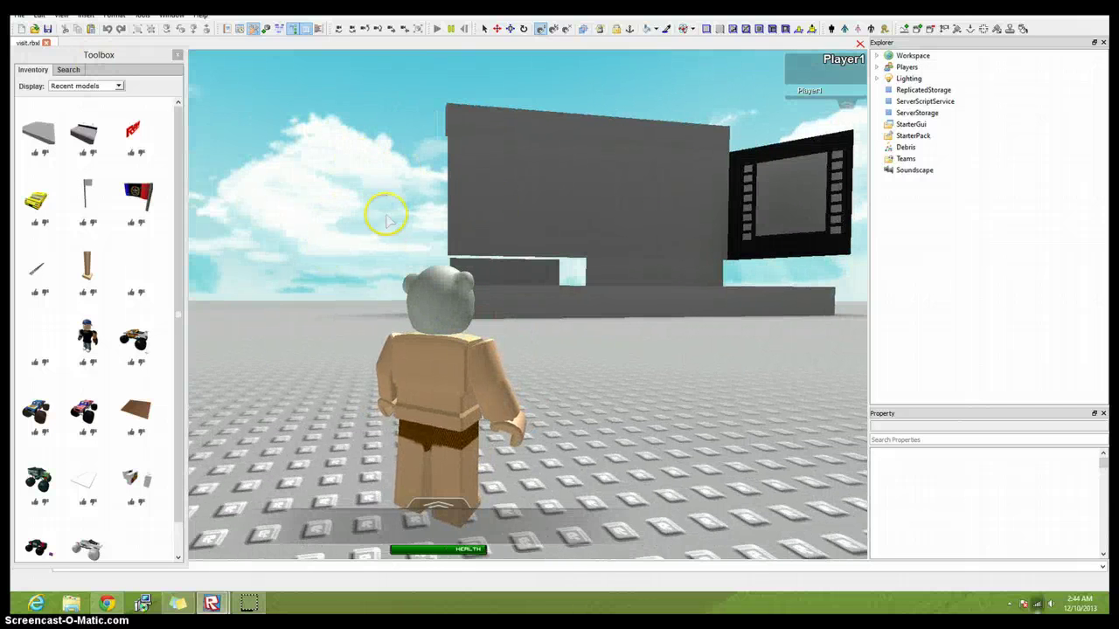
{"action": "right_click_drag", "start_coordinate": [392, 162], "coordinate": [435, 214]}
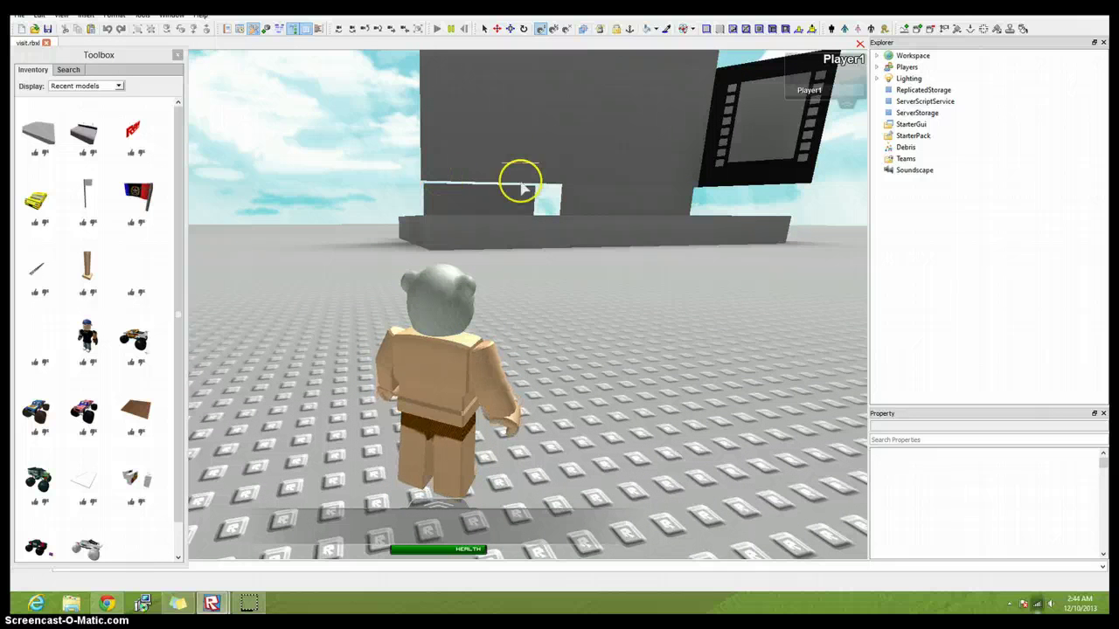
{"action": "left_click_drag", "start_coordinate": [519, 180], "coordinate": [472, 210]}
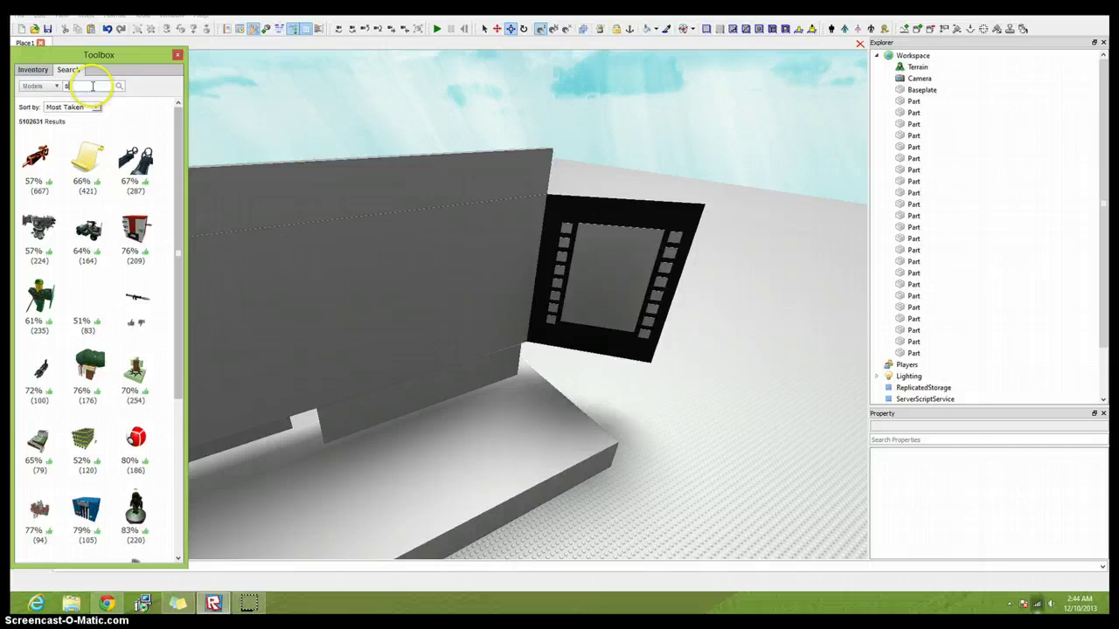
Step: Search the Toolbox for a Slammy Award, insert it on the stage, then undo it
{"action": "type", "text": "d"}
{"action": "key", "text": "Return"}
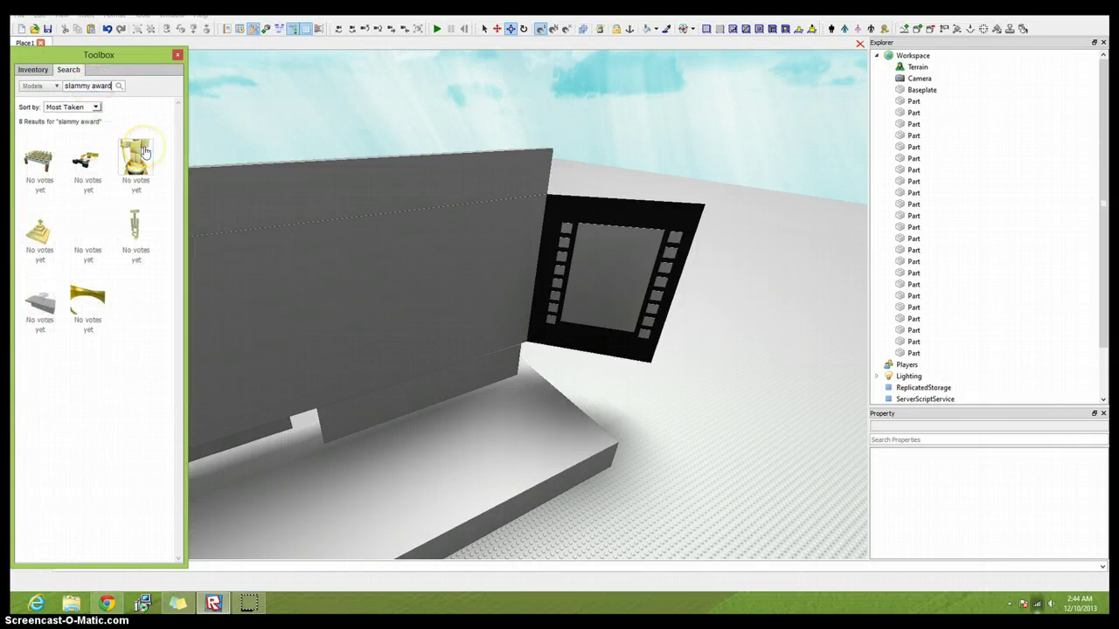
{"action": "left_click", "coordinate": [145, 152]}
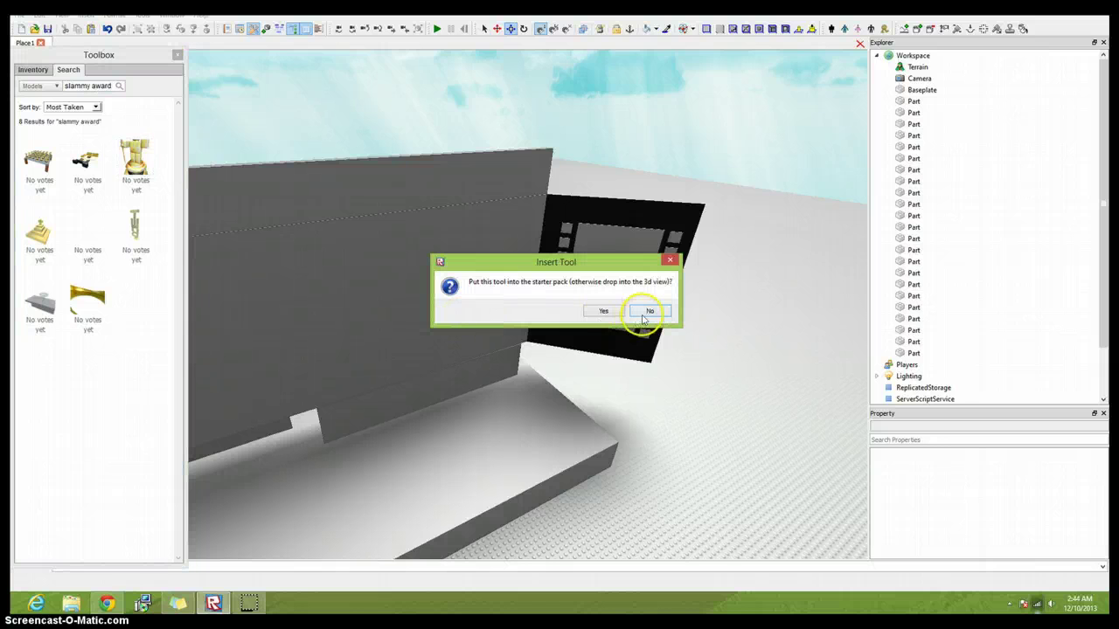
{"action": "left_click", "coordinate": [647, 313]}
{"action": "left_click", "coordinate": [452, 316]}
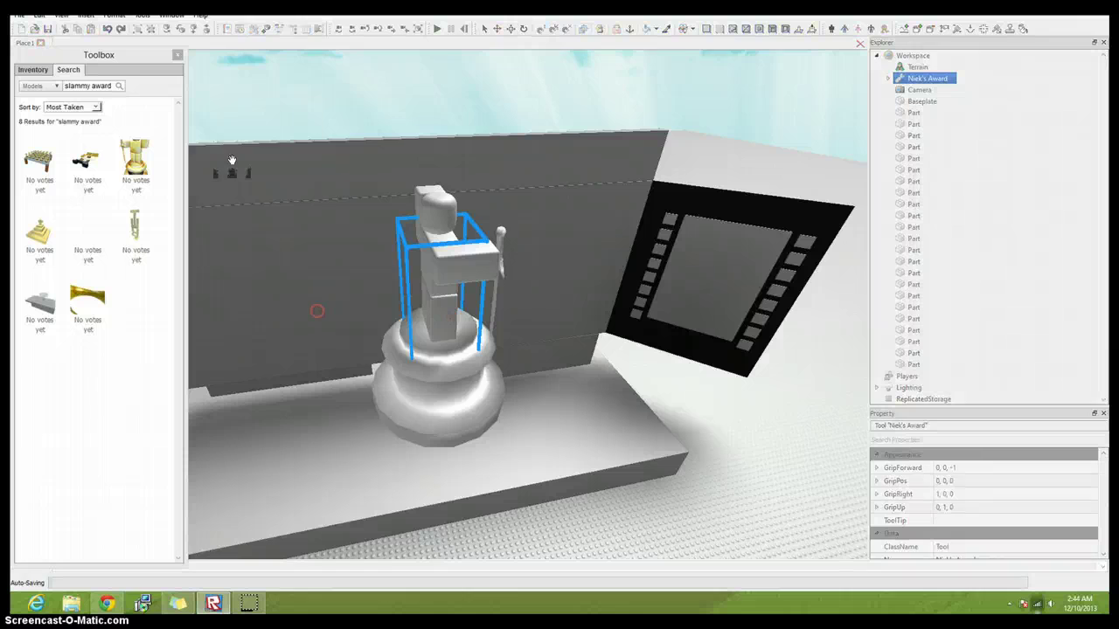
{"action": "left_click", "coordinate": [277, 223]}
{"action": "left_click", "coordinate": [103, 30]}
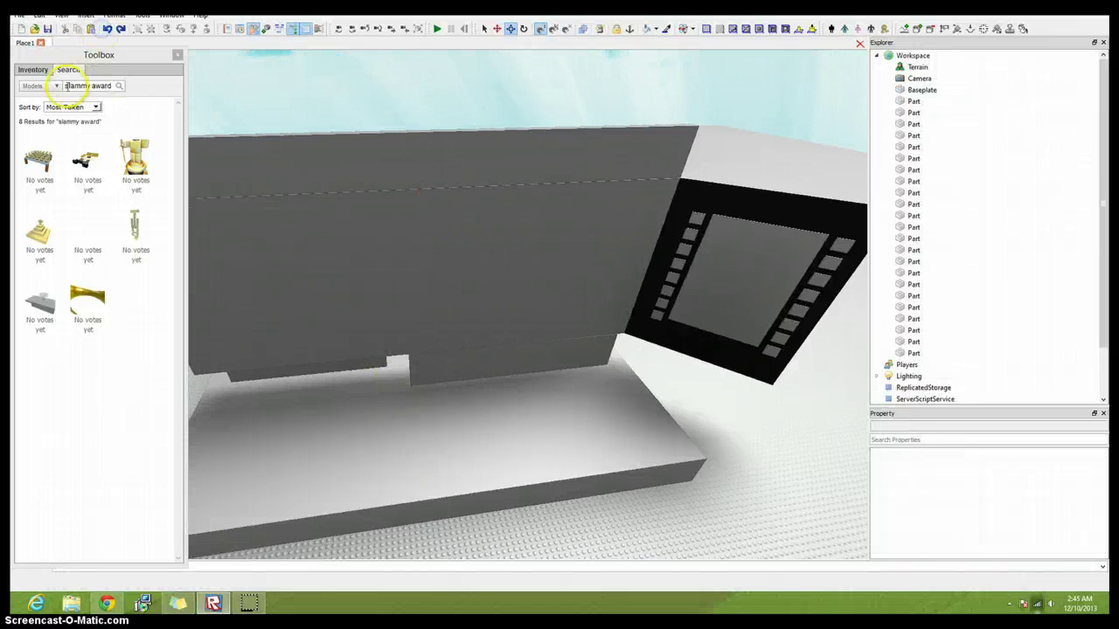
Step: Search 'robloxian statue', insert the Golden Robloxian Statue on the platform, and orbit to inspect it
{"action": "left_click", "coordinate": [134, 92]}
{"action": "type", "text": "robloxian statue"}
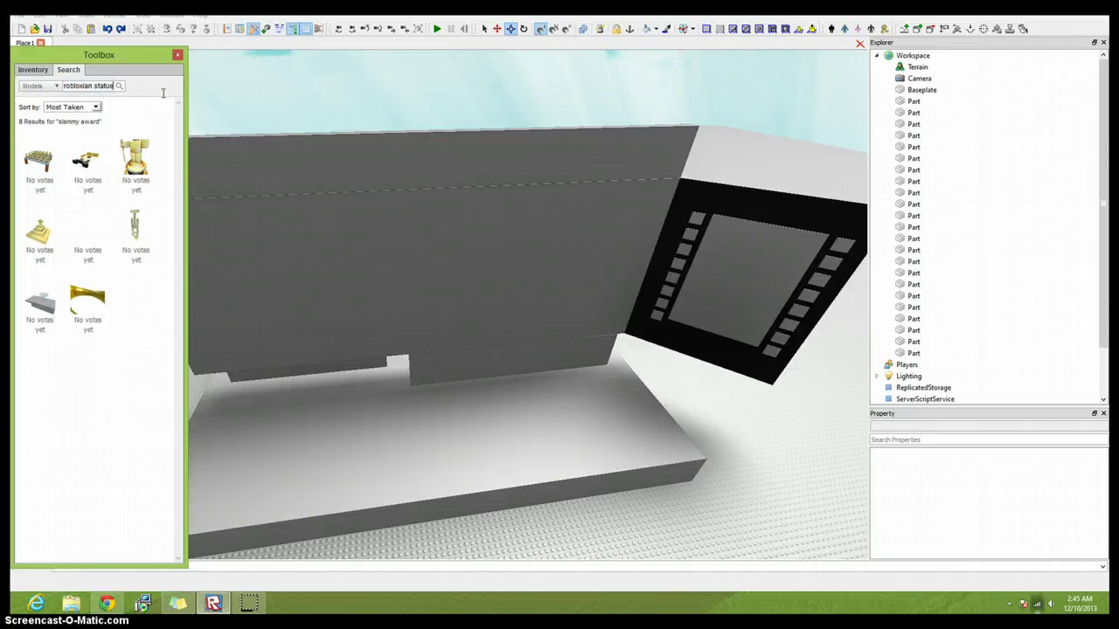
{"action": "key", "text": "Return"}
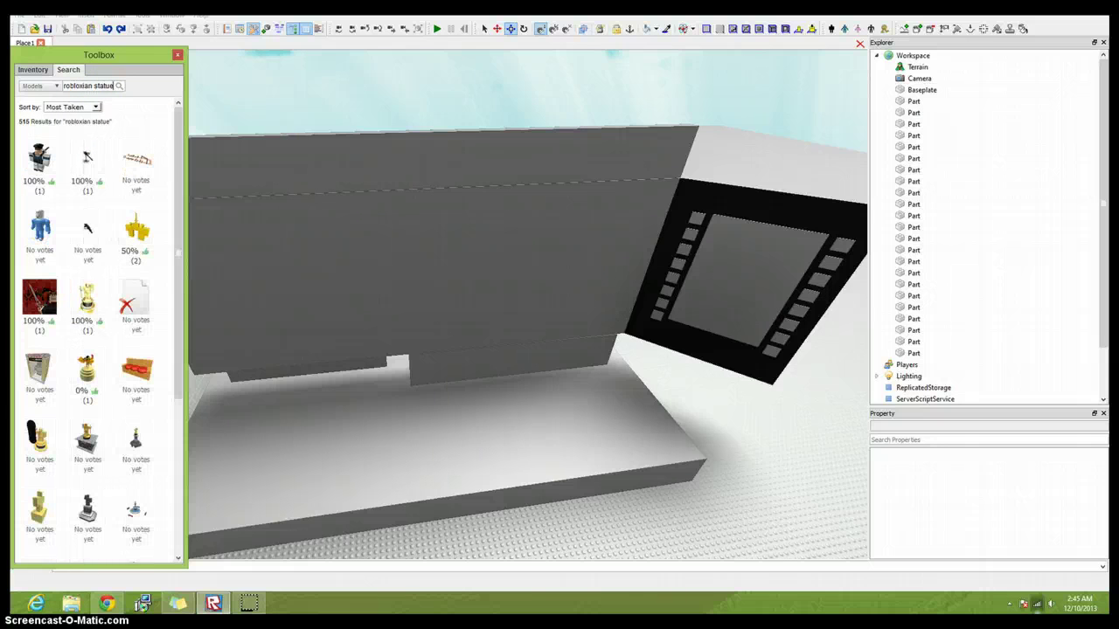
{"action": "left_click", "coordinate": [87, 297]}
{"action": "scroll", "coordinate": [545, 519], "scroll_direction": "up", "scroll_amount": 3}
{"action": "scroll", "coordinate": [494, 436], "scroll_direction": "up", "scroll_amount": 3}
{"action": "scroll", "coordinate": [495, 435], "scroll_direction": "up", "scroll_amount": 3}
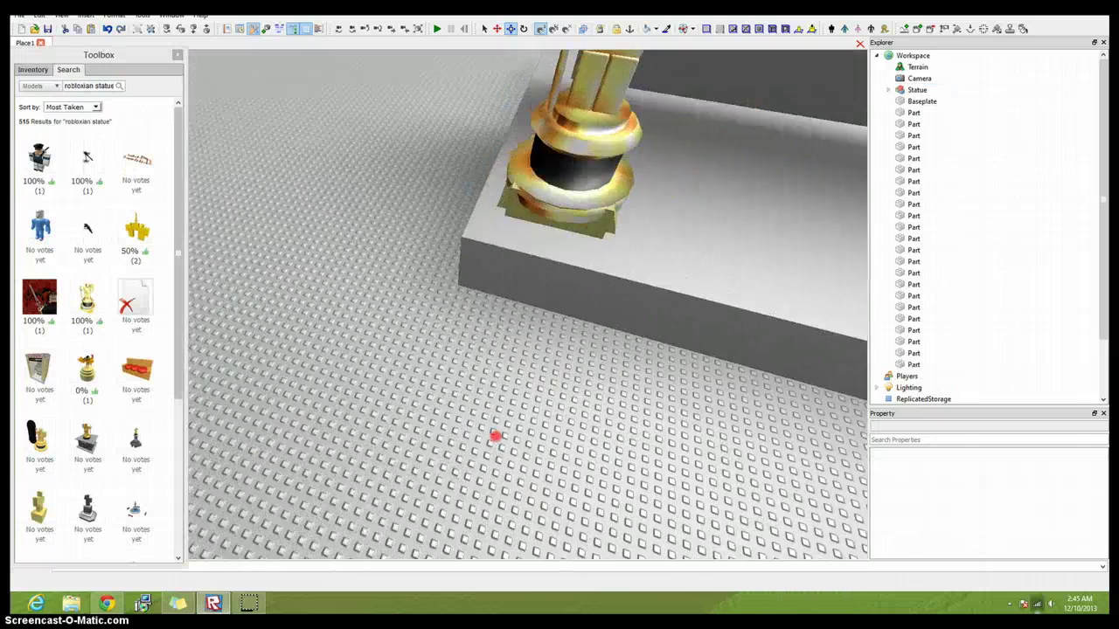
{"action": "right_click_drag", "start_coordinate": [495, 435], "coordinate": [494, 436]}
{"action": "scroll", "coordinate": [494, 436], "scroll_direction": "down", "scroll_amount": 2}
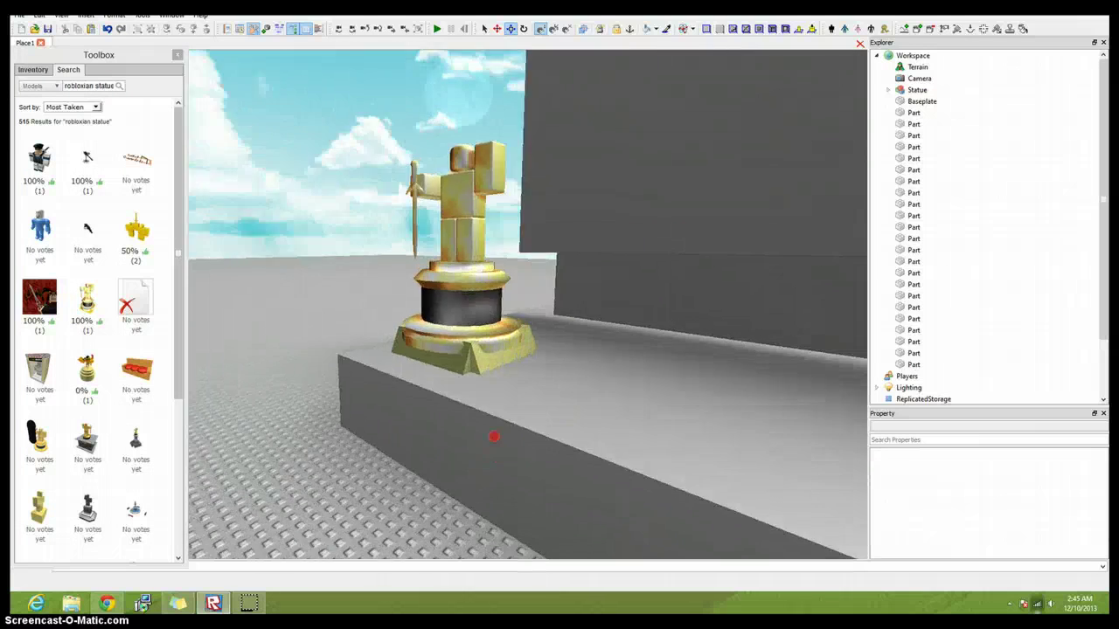
{"action": "scroll", "coordinate": [494, 436], "scroll_direction": "up", "scroll_amount": 3}
{"action": "right_click_drag", "start_coordinate": [494, 436], "coordinate": [475, 428]}
{"action": "scroll", "coordinate": [492, 437], "scroll_direction": "down", "scroll_amount": 3}
{"action": "scroll", "coordinate": [475, 428], "scroll_direction": "up", "scroll_amount": 2}
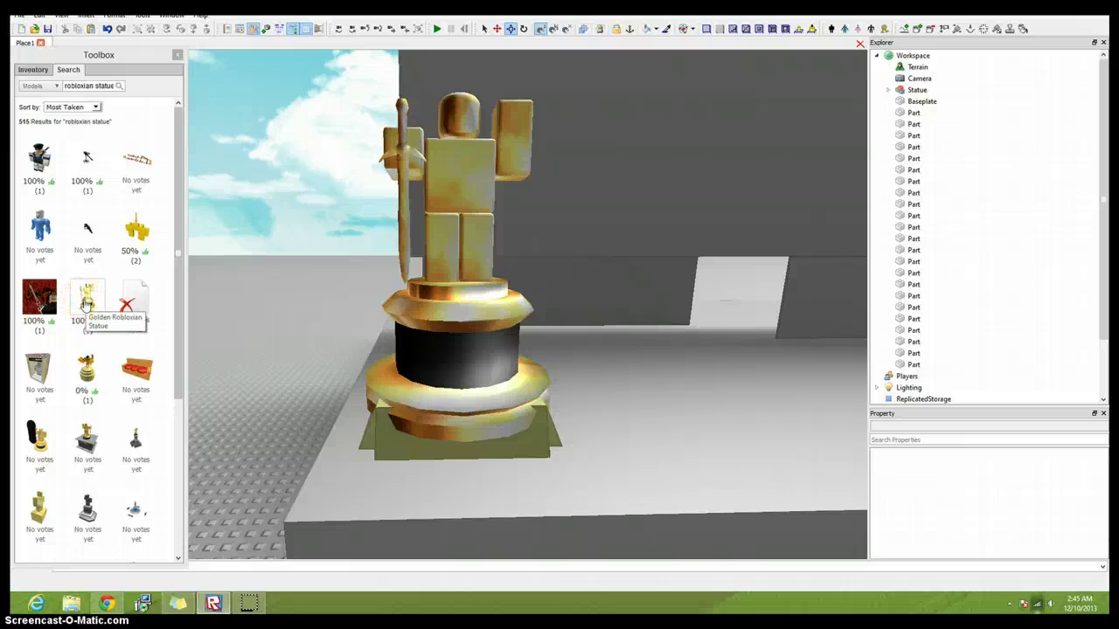
{"action": "left_click", "coordinate": [234, 303]}
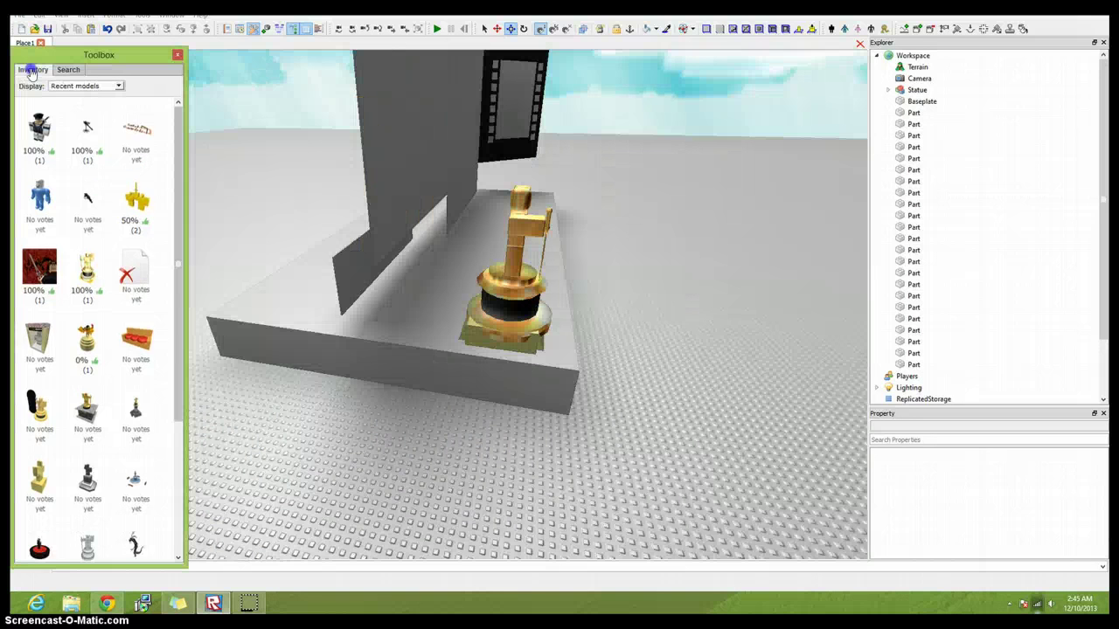
Step: Insert a new grey Part and position it against the back wall's left end
{"action": "left_click", "coordinate": [34, 69]}
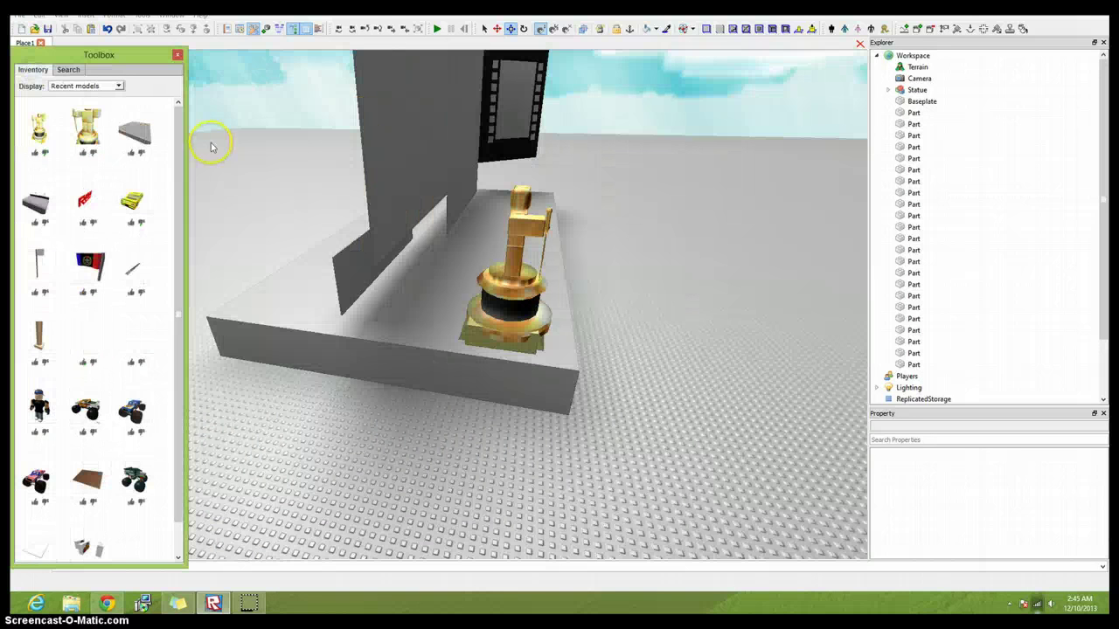
{"action": "left_click", "coordinate": [140, 136]}
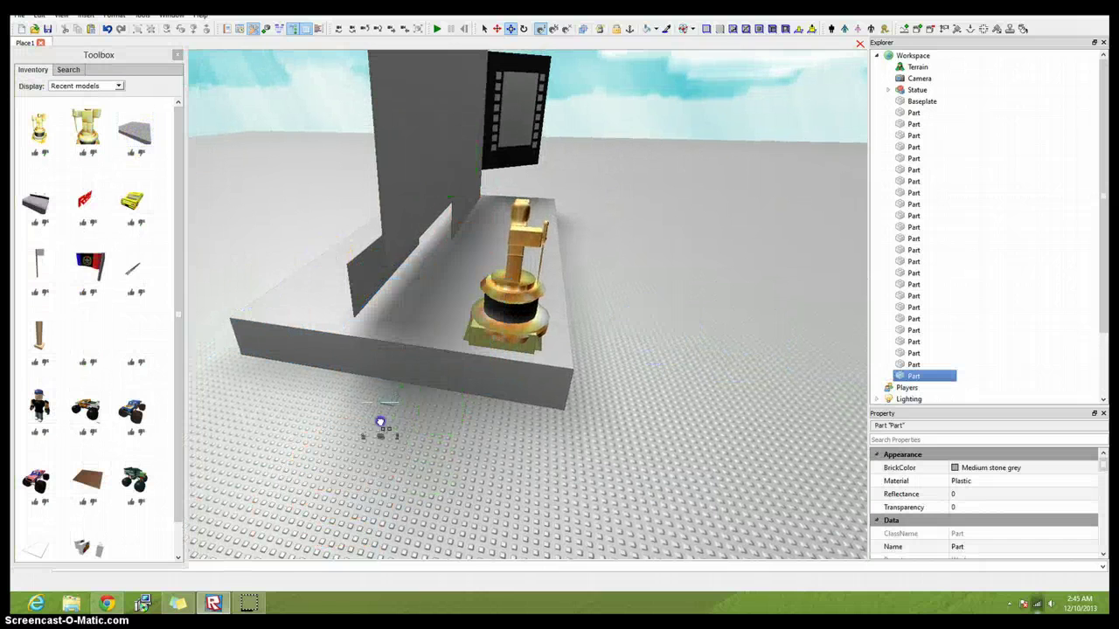
{"action": "right_click_drag", "start_coordinate": [336, 433], "coordinate": [371, 421]}
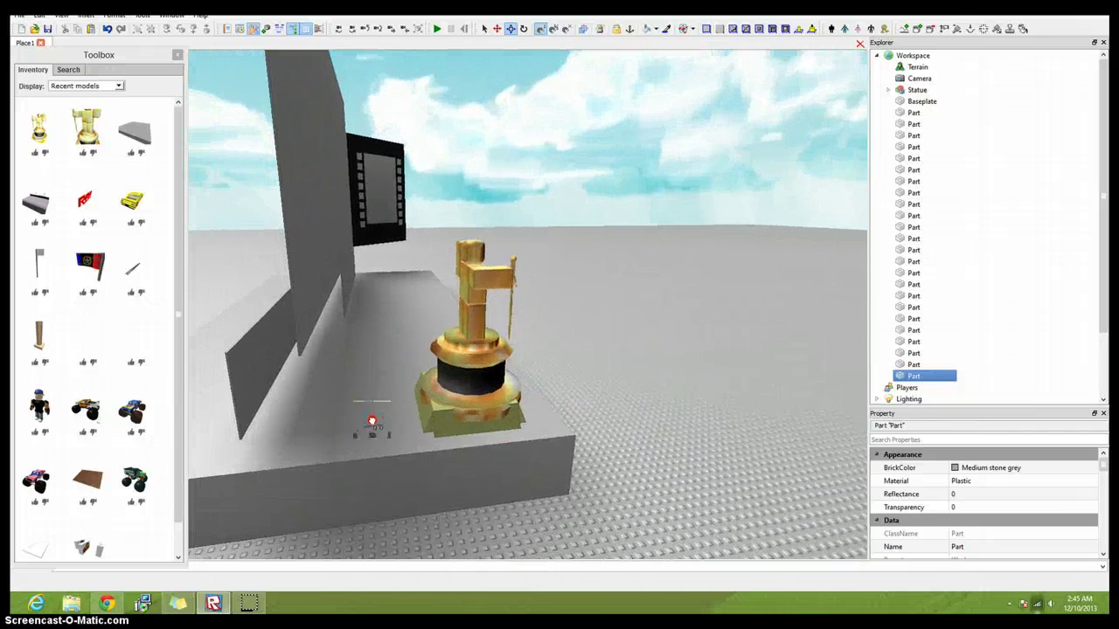
{"action": "left_click_drag", "start_coordinate": [363, 437], "coordinate": [399, 280]}
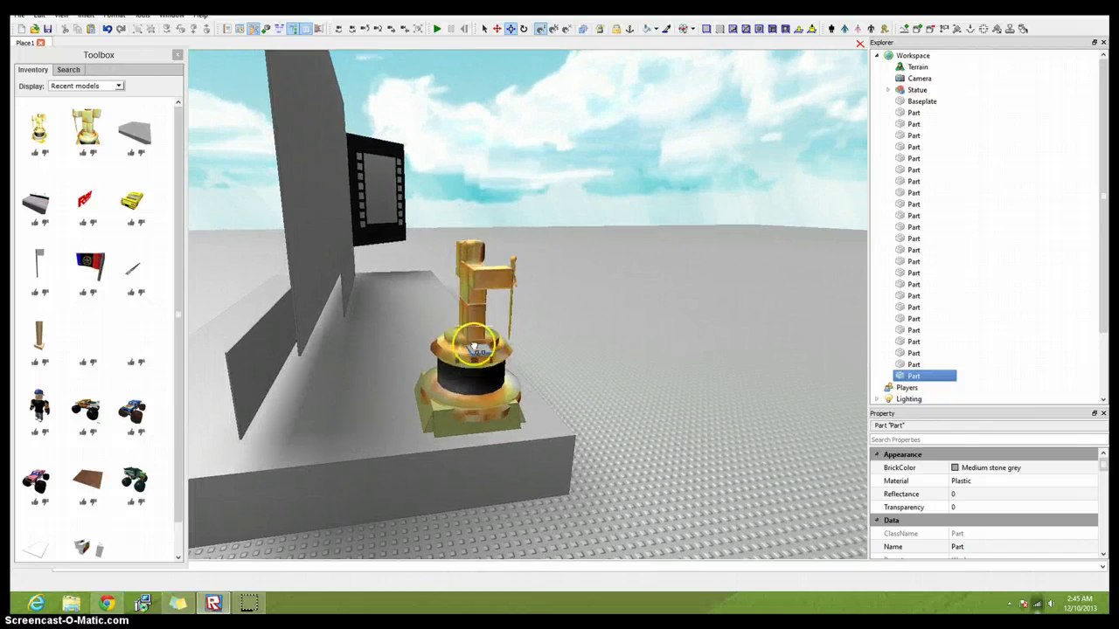
{"action": "right_click_drag", "start_coordinate": [456, 359], "coordinate": [465, 367]}
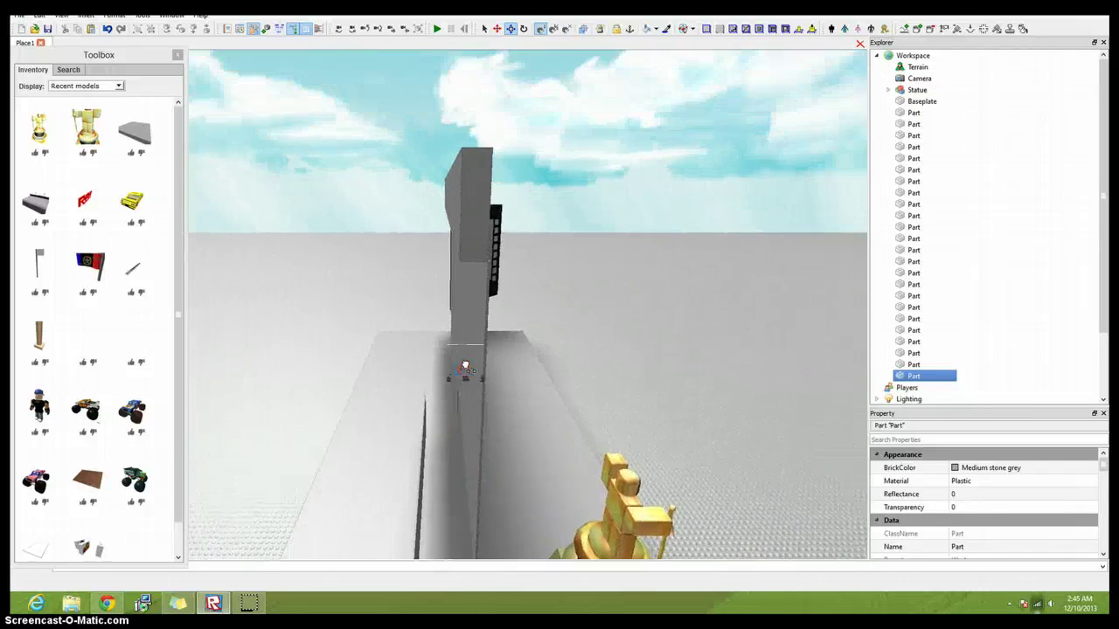
{"action": "left_click_drag", "start_coordinate": [475, 325], "coordinate": [480, 270]}
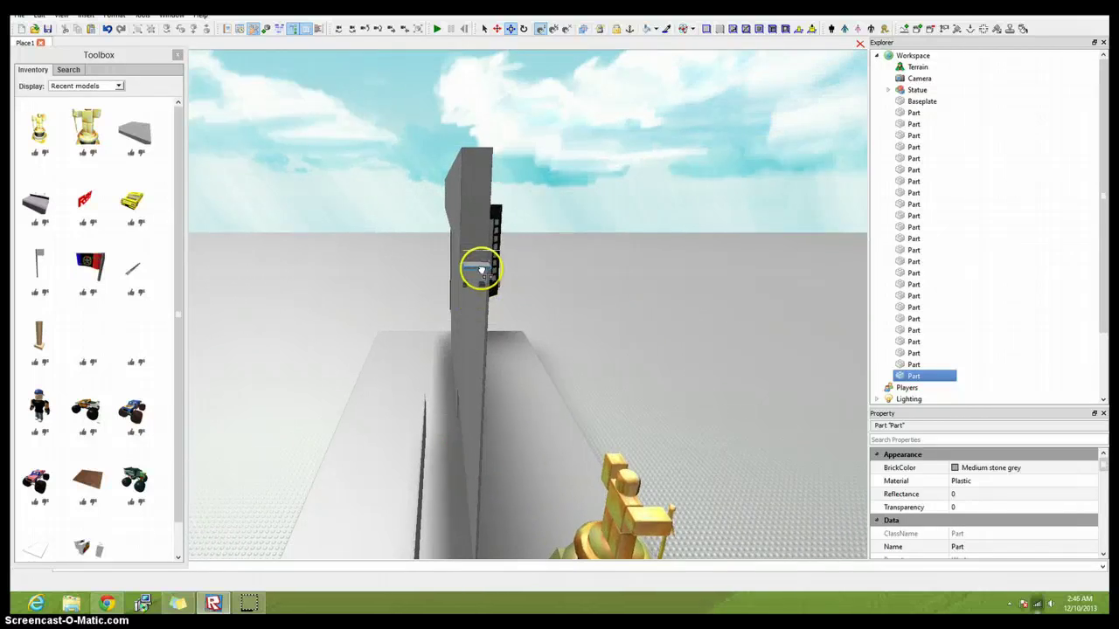
{"action": "scroll", "coordinate": [481, 271], "scroll_direction": "up", "scroll_amount": 2}
{"action": "scroll", "coordinate": [458, 267], "scroll_direction": "up", "scroll_amount": 3}
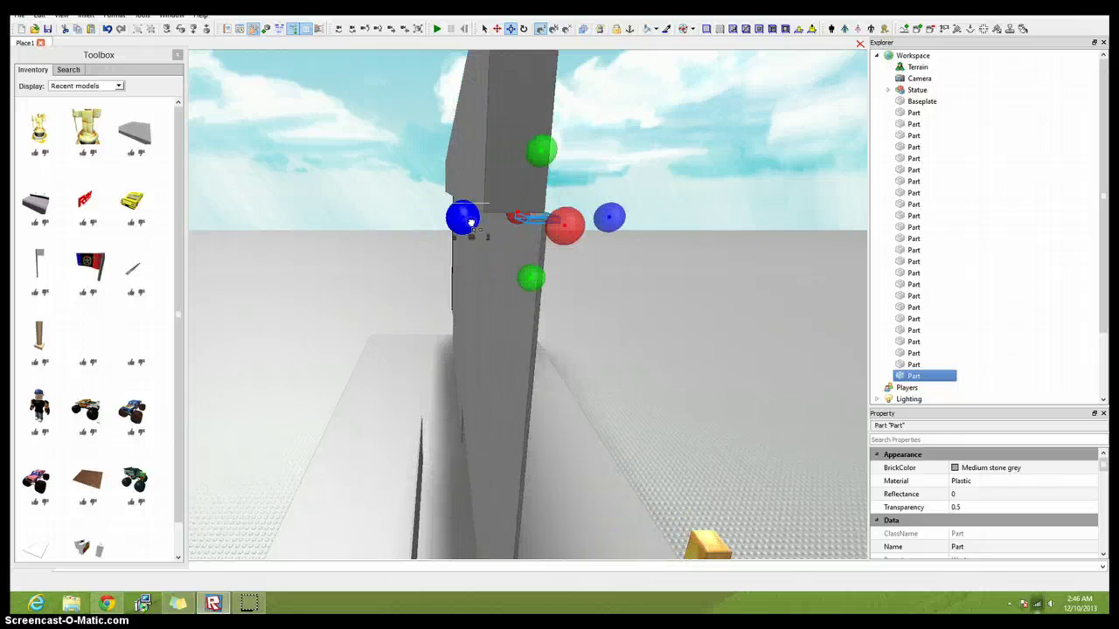
{"action": "scroll", "coordinate": [526, 243], "scroll_direction": "down", "scroll_amount": 2}
{"action": "scroll", "coordinate": [537, 287], "scroll_direction": "down", "scroll_amount": 3}
{"action": "scroll", "coordinate": [545, 452], "scroll_direction": "down", "scroll_amount": 3}
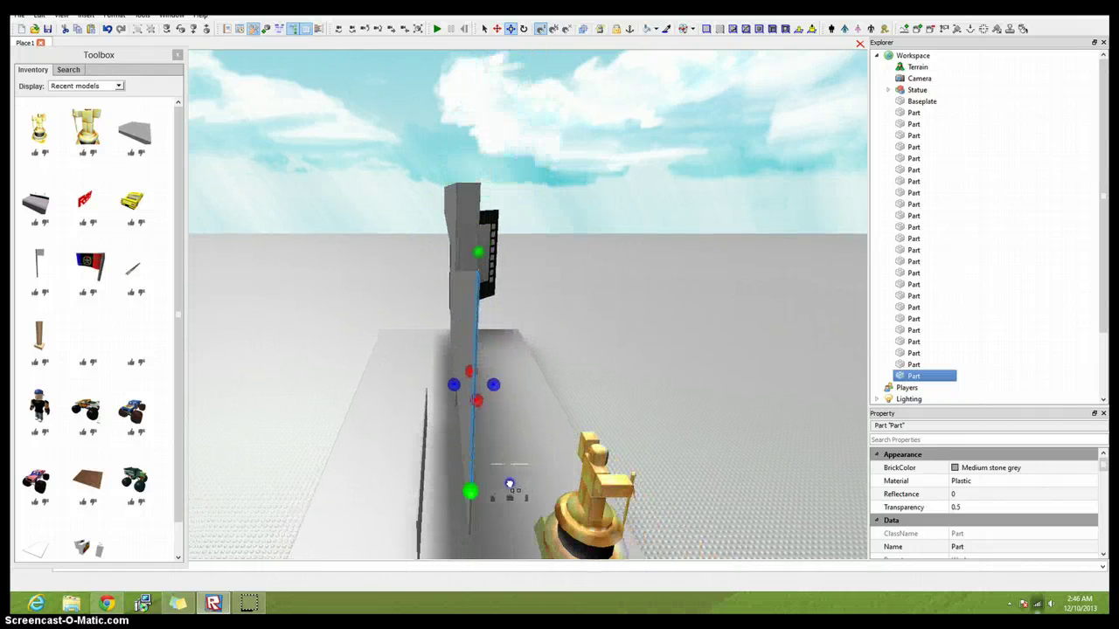
{"action": "scroll", "coordinate": [510, 484], "scroll_direction": "down", "scroll_amount": 1}
{"action": "scroll", "coordinate": [509, 482], "scroll_direction": "up", "scroll_amount": 3}
{"action": "scroll", "coordinate": [472, 422], "scroll_direction": "up", "scroll_amount": 3}
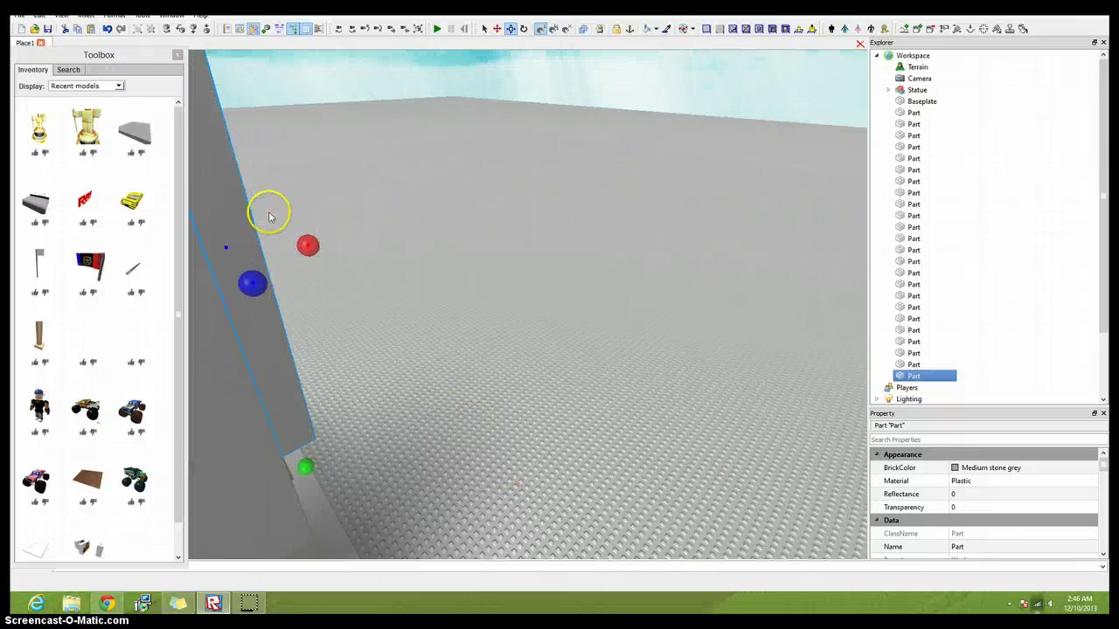
{"action": "left_click_drag", "start_coordinate": [307, 244], "coordinate": [362, 247]}
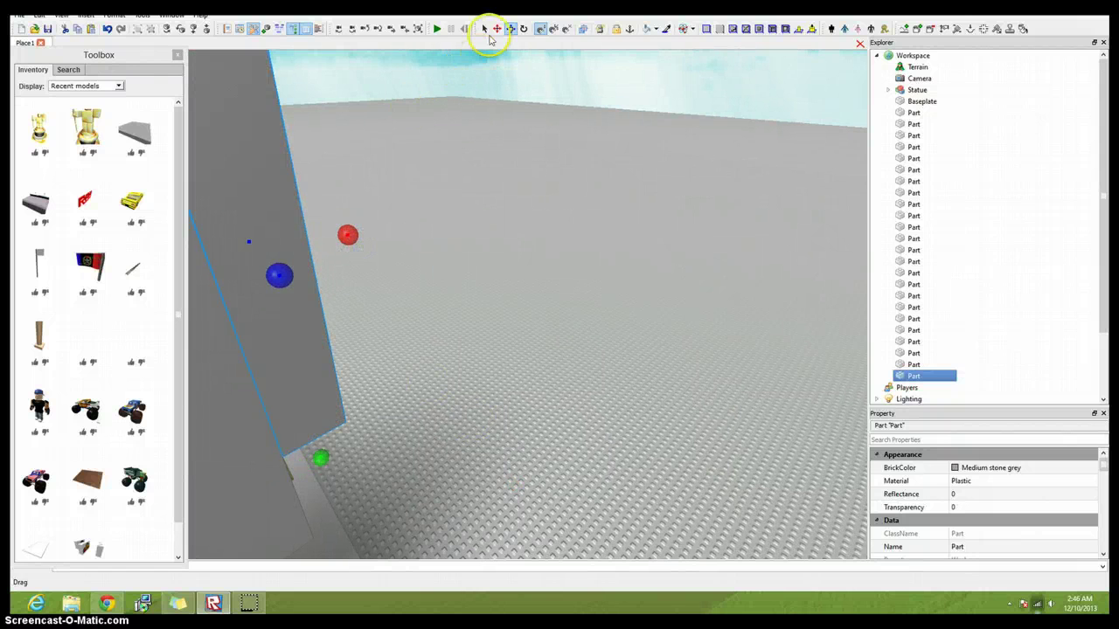
Step: Rotate the part to line up with the wall and slide it along the wall edge
{"action": "left_click", "coordinate": [524, 29]}
{"action": "scroll", "coordinate": [501, 327], "scroll_direction": "up", "scroll_amount": 1}
{"action": "scroll", "coordinate": [501, 326], "scroll_direction": "up", "scroll_amount": 1}
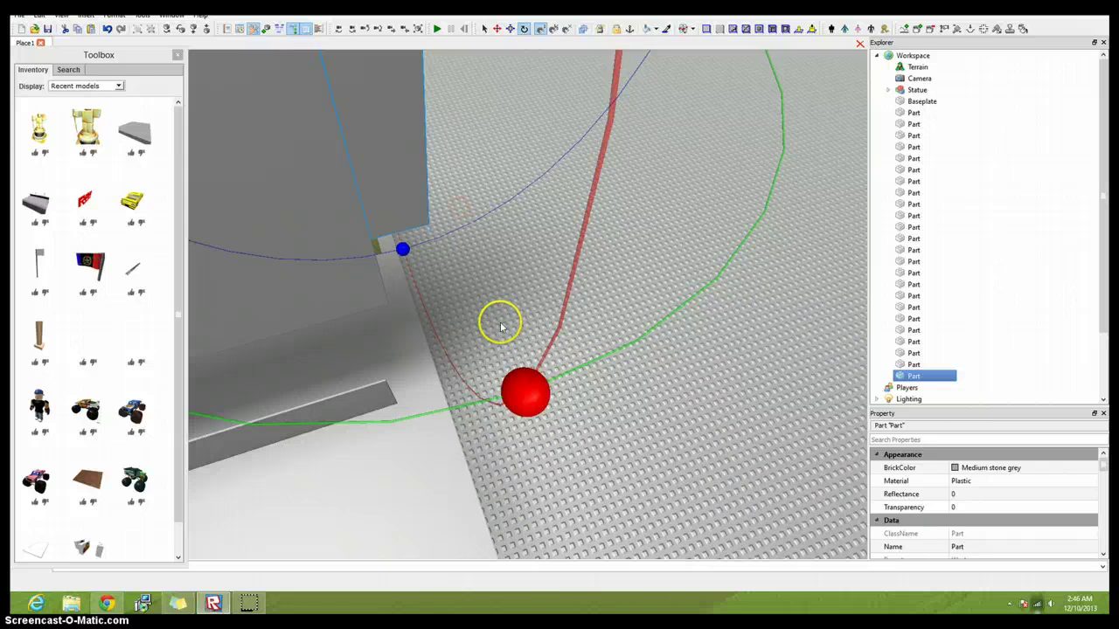
{"action": "right_click_drag", "start_coordinate": [520, 392], "coordinate": [603, 225]}
{"action": "left_click_drag", "start_coordinate": [656, 239], "coordinate": [494, 208]}
{"action": "left_click", "coordinate": [496, 29]}
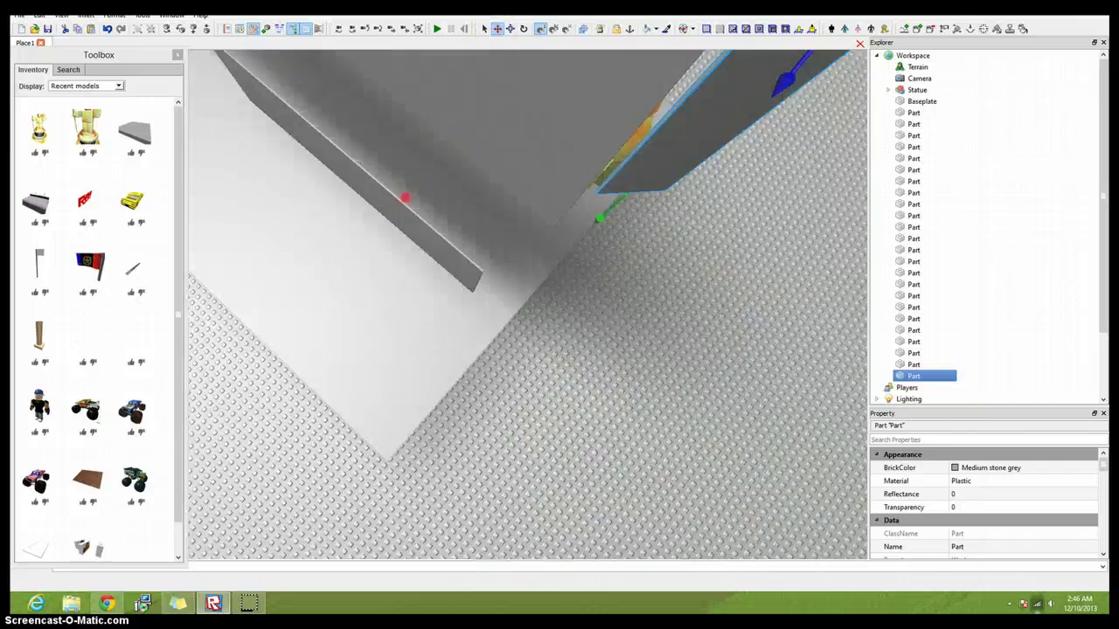
{"action": "mouse_move", "coordinate": [525, 263]}
{"action": "right_mouse_down"}
{"action": "mouse_move", "coordinate": [415, 194]}
{"action": "mouse_move", "coordinate": [461, 302]}
{"action": "right_mouse_up"}
{"action": "left_click_drag", "start_coordinate": [461, 302], "coordinate": [491, 313]}
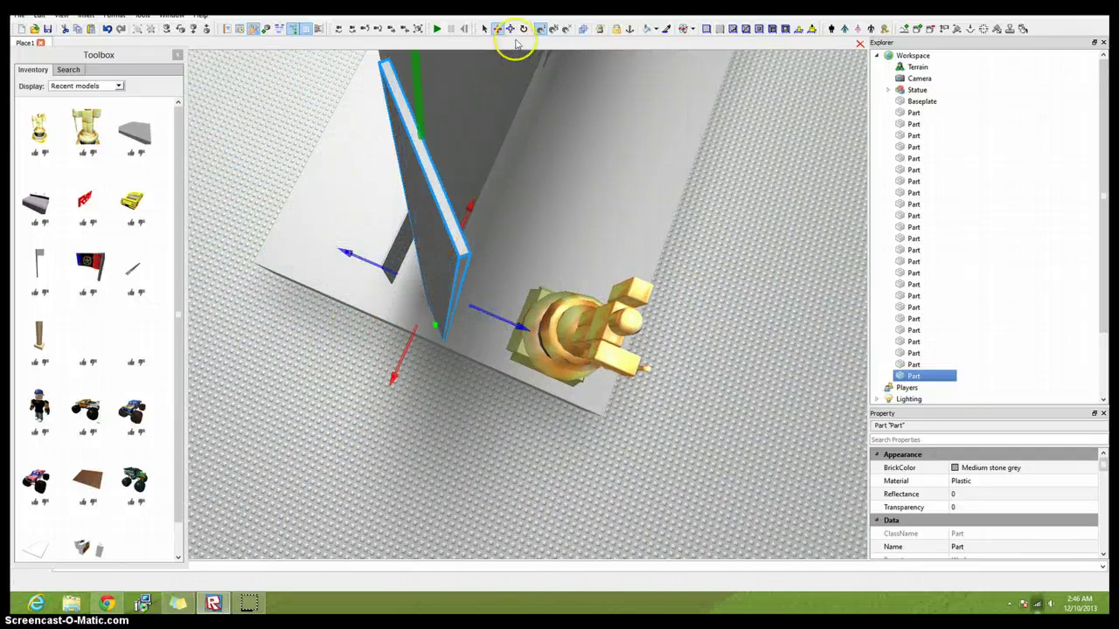
Step: Resize the part down to the wall base and widen it leftward into a large angled panel
{"action": "left_click", "coordinate": [510, 28]}
{"action": "scroll", "coordinate": [507, 254], "scroll_direction": "up", "scroll_amount": 2}
{"action": "scroll", "coordinate": [507, 255], "scroll_direction": "up", "scroll_amount": 5}
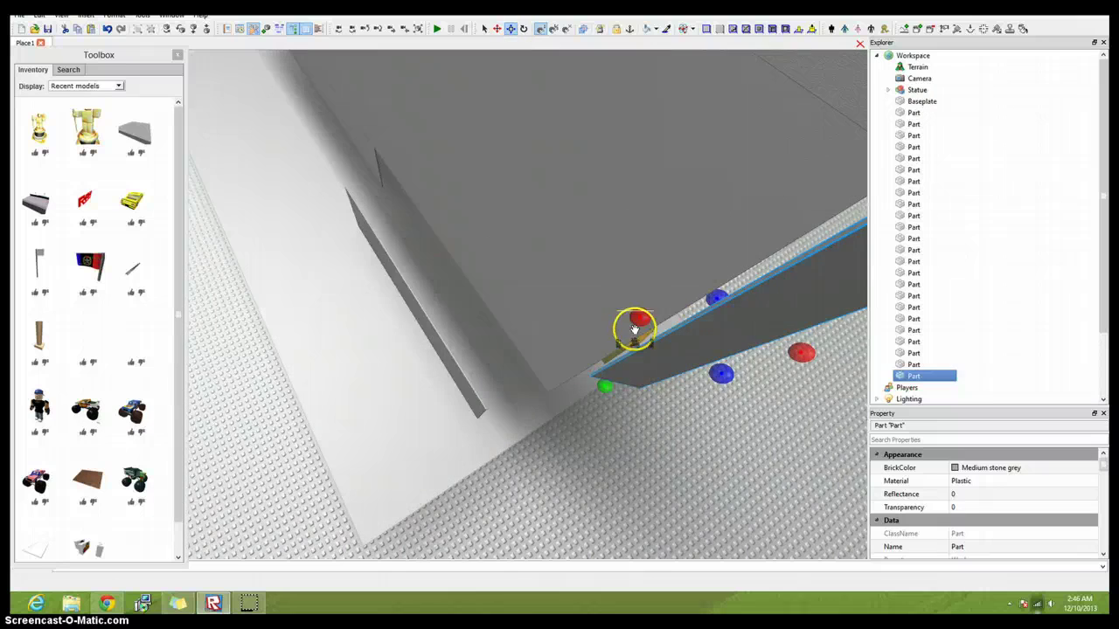
{"action": "mouse_move", "coordinate": [636, 323]}
{"action": "right_mouse_down"}
{"action": "mouse_move", "coordinate": [614, 330]}
{"action": "mouse_move", "coordinate": [619, 274]}
{"action": "right_mouse_up"}
{"action": "left_click_drag", "start_coordinate": [558, 162], "coordinate": [516, 306]}
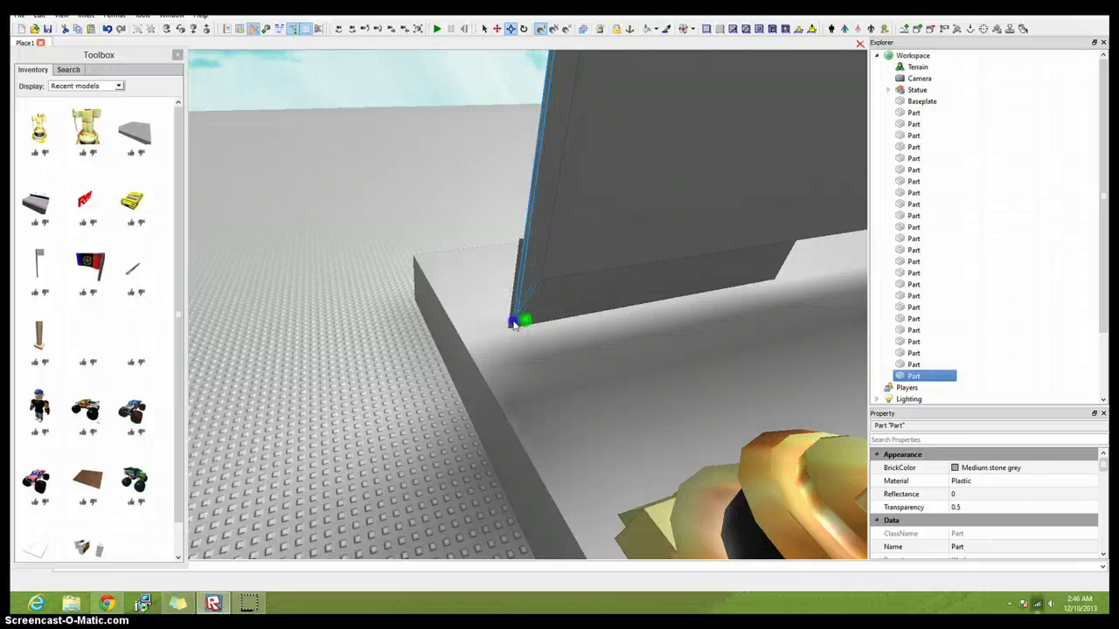
{"action": "right_click_drag", "start_coordinate": [514, 318], "coordinate": [531, 233]}
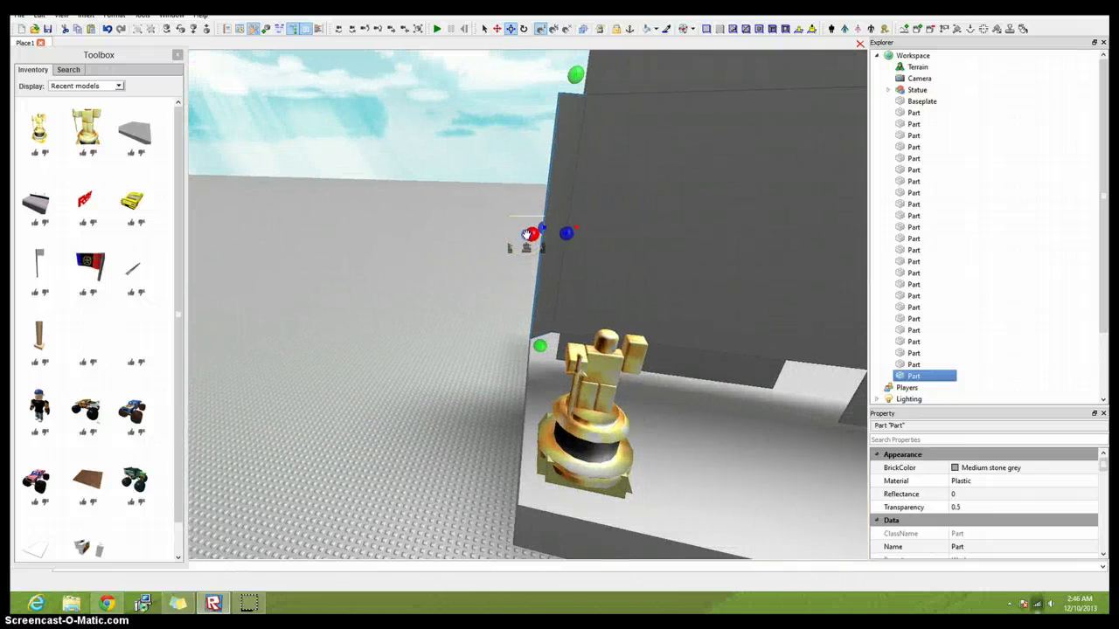
{"action": "left_click_drag", "start_coordinate": [530, 234], "coordinate": [265, 353]}
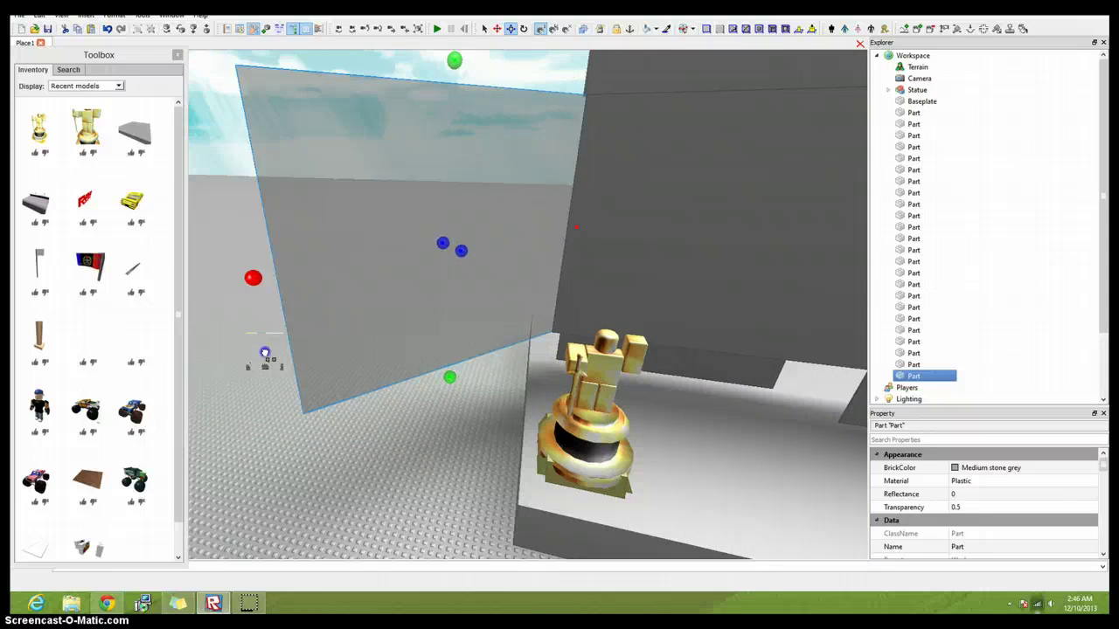
{"action": "scroll", "coordinate": [265, 353], "scroll_direction": "down", "scroll_amount": 5}
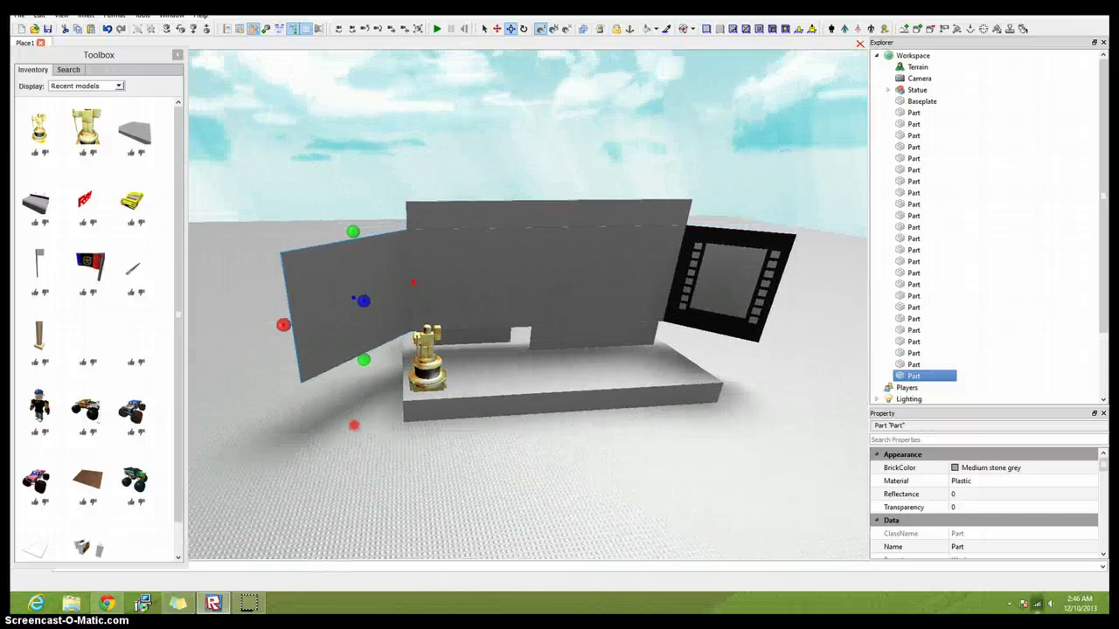
{"action": "right_click_drag", "start_coordinate": [267, 352], "coordinate": [272, 349]}
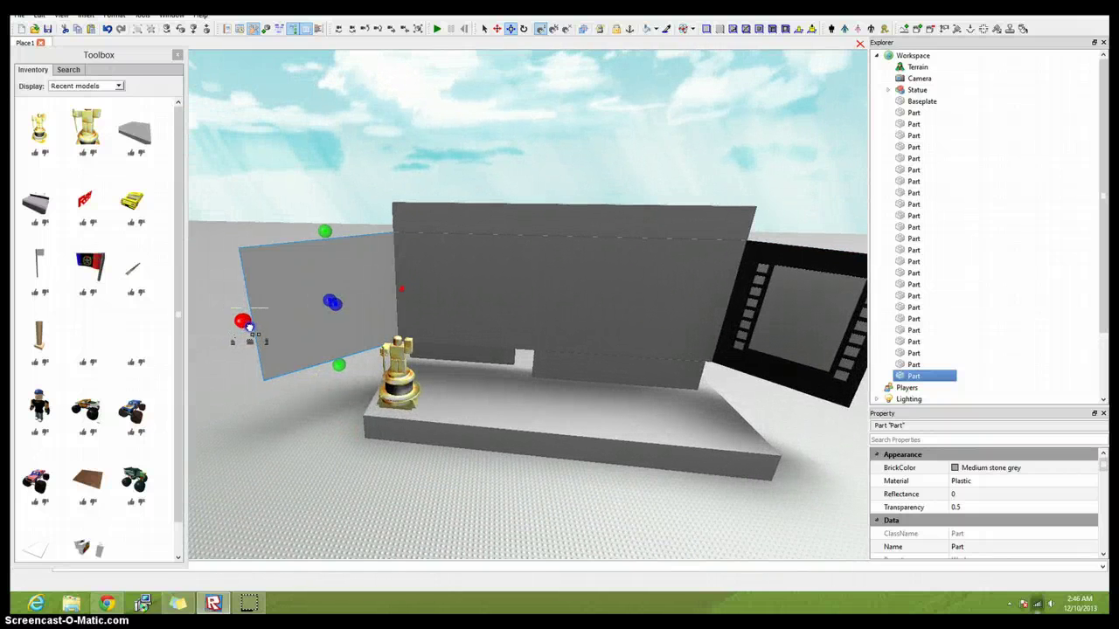
{"action": "left_click_drag", "start_coordinate": [237, 323], "coordinate": [246, 320]}
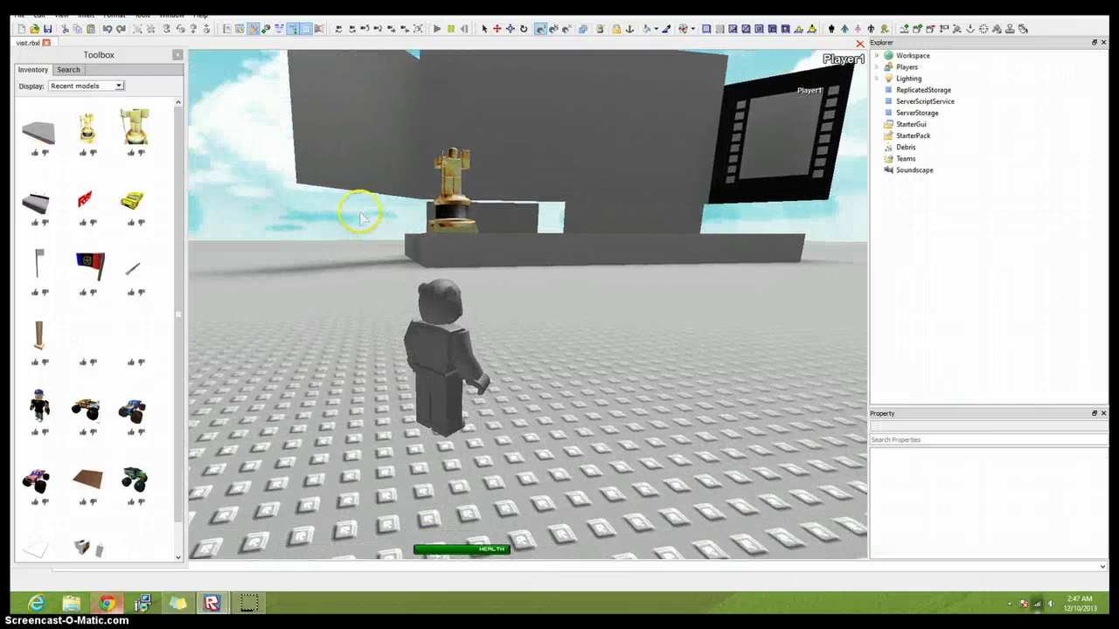
{"action": "scroll", "coordinate": [361, 216], "scroll_direction": "down", "scroll_amount": 5}
{"action": "right_click_drag", "start_coordinate": [367, 210], "coordinate": [365, 211]}
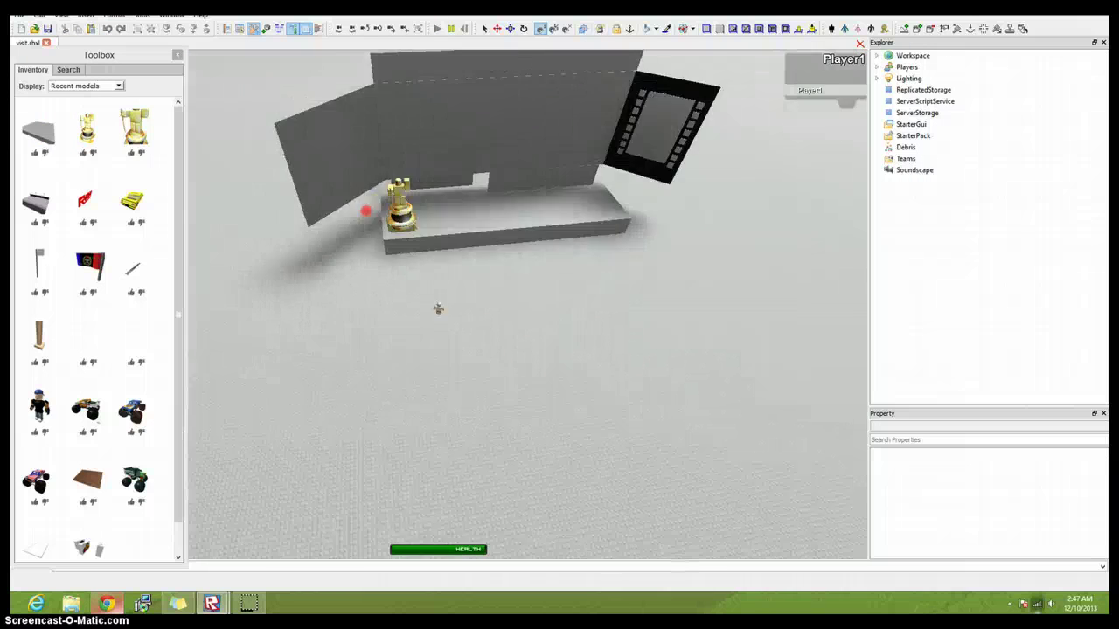
{"action": "scroll", "coordinate": [365, 210], "scroll_direction": "up", "scroll_amount": 5}
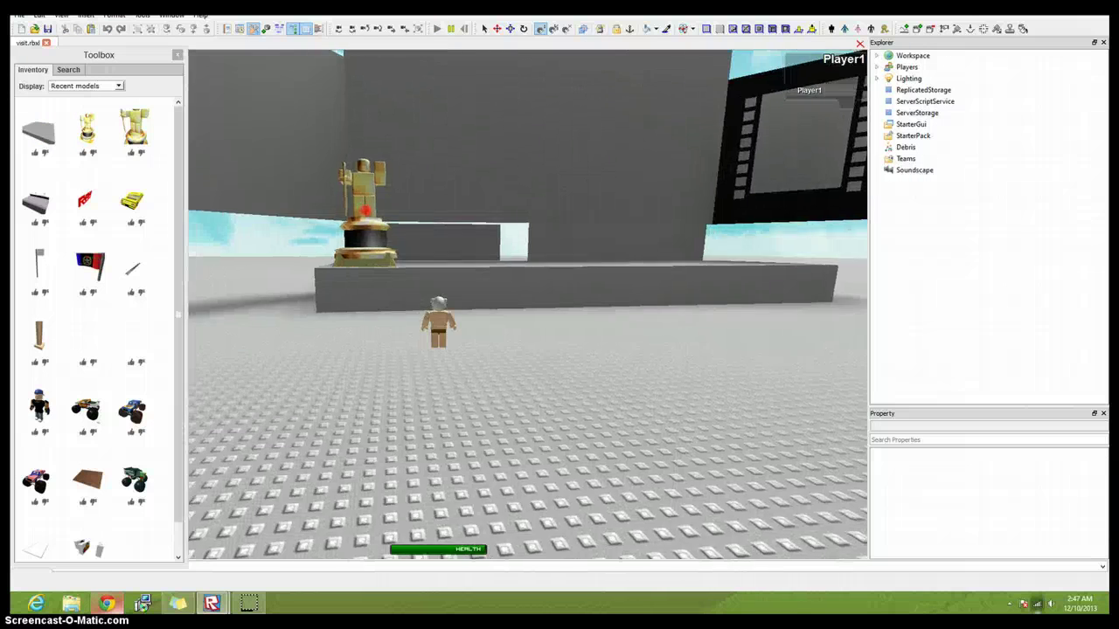
{"action": "scroll", "coordinate": [366, 210], "scroll_direction": "up", "scroll_amount": 3}
{"action": "scroll", "coordinate": [428, 203], "scroll_direction": "up", "scroll_amount": 2}
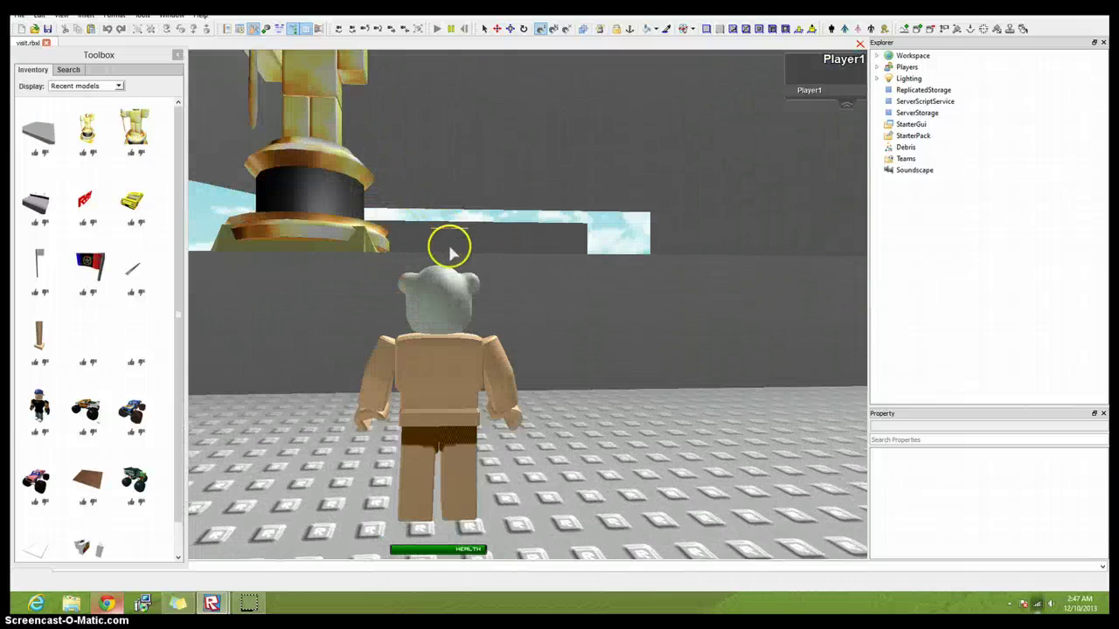
{"action": "scroll", "coordinate": [449, 252], "scroll_direction": "down", "scroll_amount": 3}
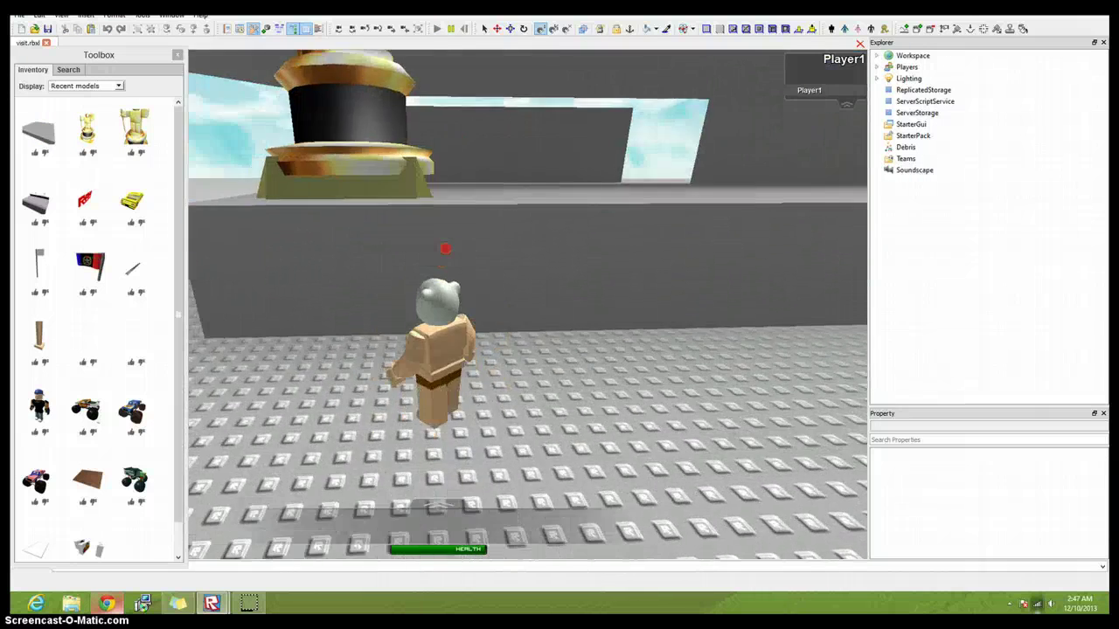
{"action": "right_click_drag", "start_coordinate": [444, 247], "coordinate": [445, 249]}
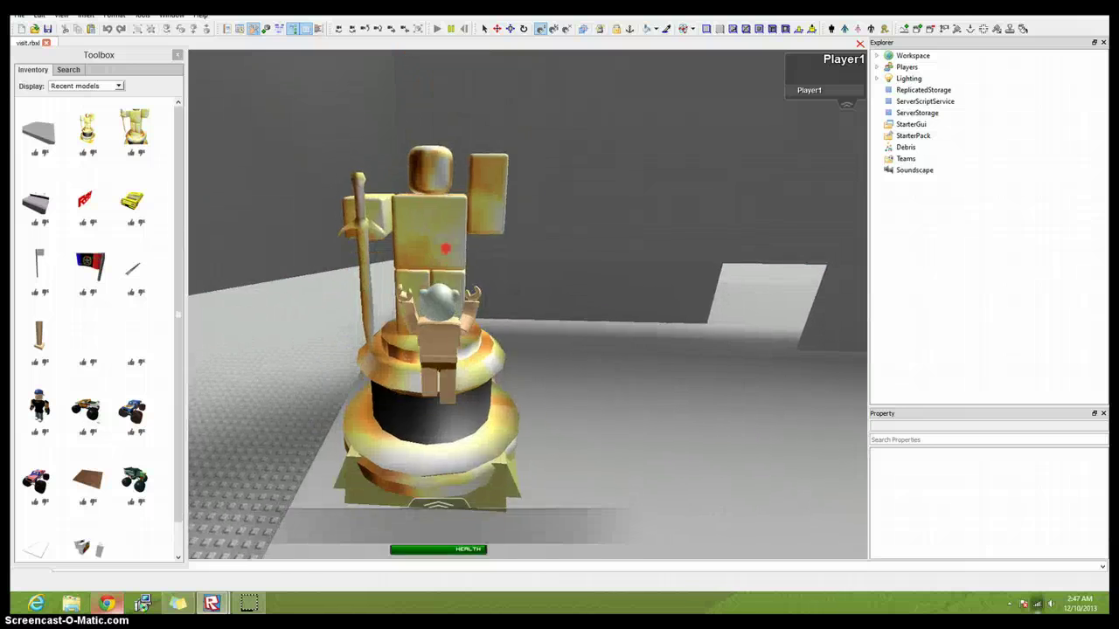
{"action": "scroll", "coordinate": [445, 249], "scroll_direction": "up", "scroll_amount": 3}
{"action": "scroll", "coordinate": [445, 249], "scroll_direction": "up", "scroll_amount": 3}
{"action": "scroll", "coordinate": [445, 249], "scroll_direction": "down", "scroll_amount": 2}
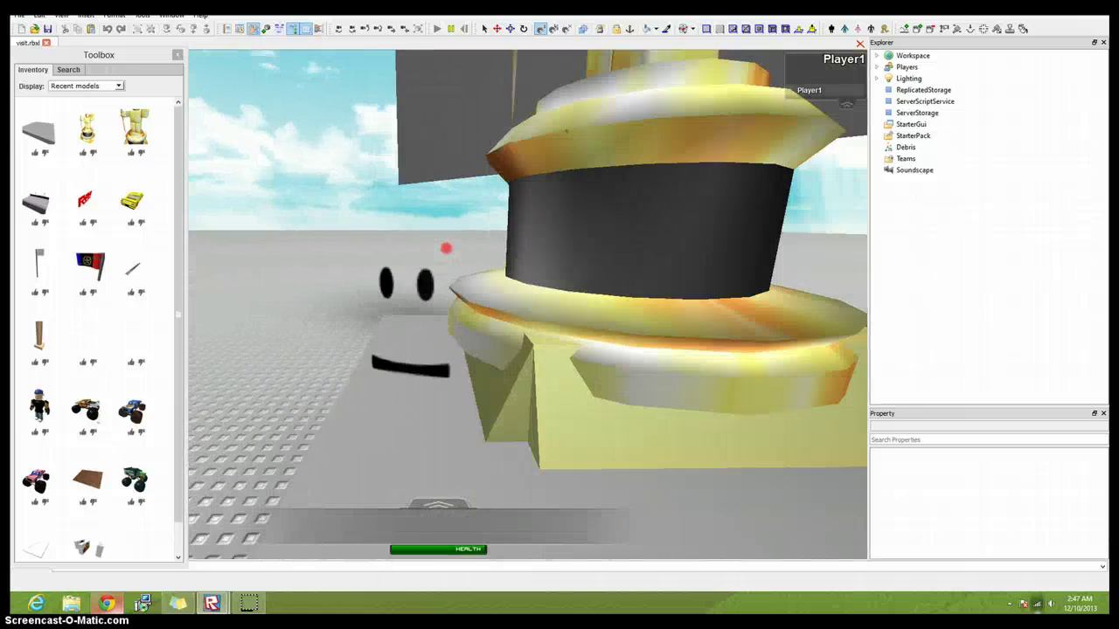
{"action": "scroll", "coordinate": [445, 249], "scroll_direction": "down", "scroll_amount": 3}
{"action": "right_click_drag", "start_coordinate": [445, 249], "coordinate": [447, 249]}
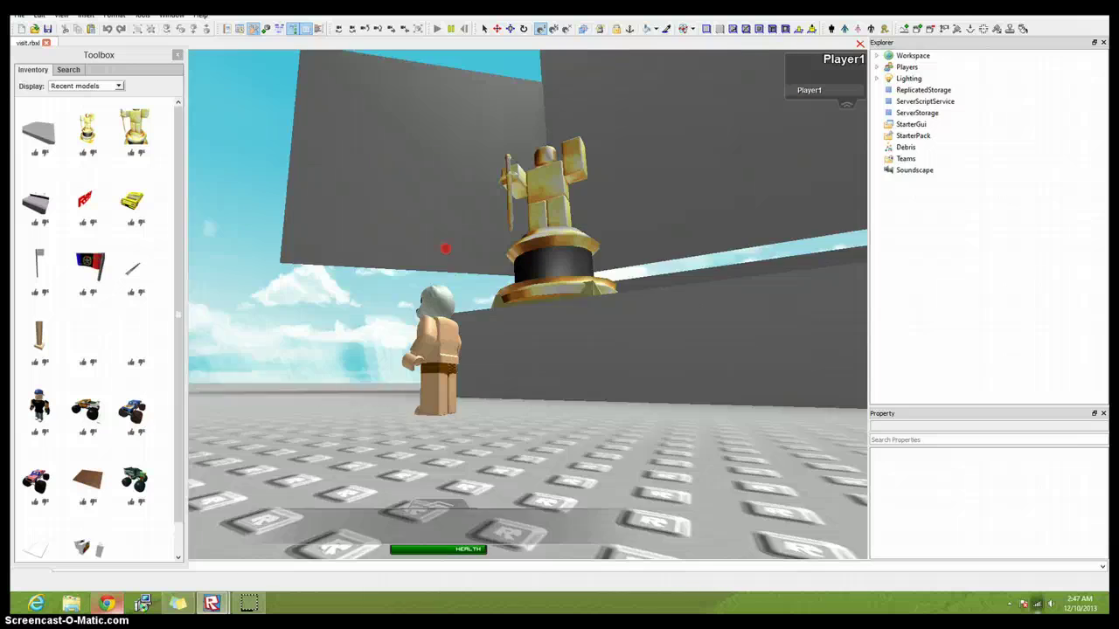
{"action": "key", "text": "s"}
{"action": "right_click_drag", "start_coordinate": [428, 218], "coordinate": [430, 224]}
{"action": "scroll", "coordinate": [428, 218], "scroll_direction": "down", "scroll_amount": 10}
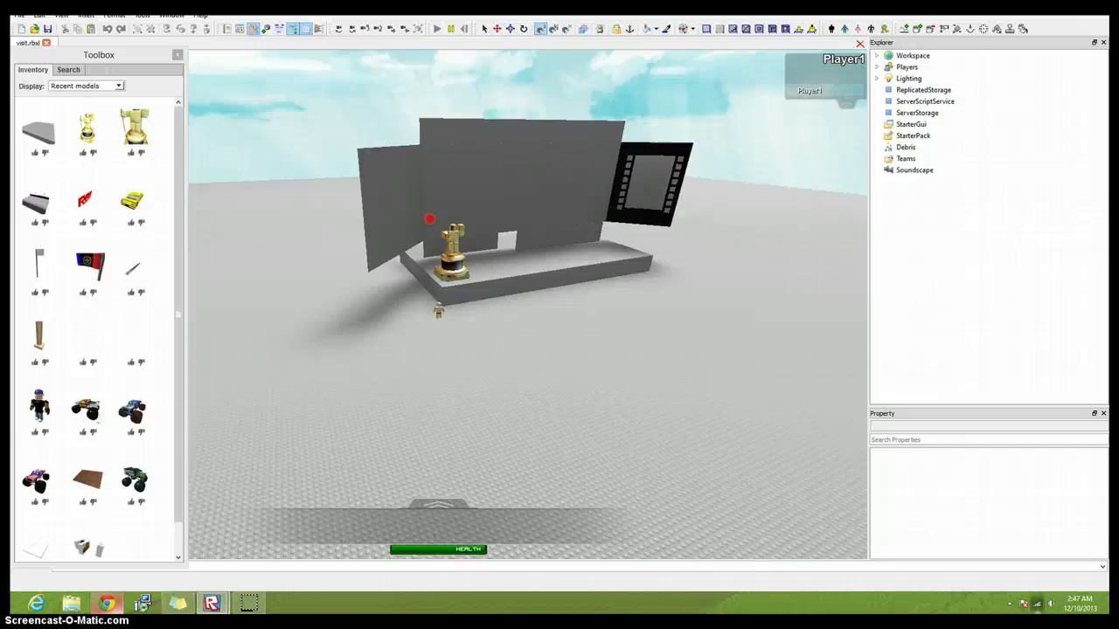
{"action": "scroll", "coordinate": [428, 218], "scroll_direction": "up", "scroll_amount": 4}
{"action": "scroll", "coordinate": [428, 219], "scroll_direction": "up", "scroll_amount": 4}
{"action": "right_click_drag", "start_coordinate": [428, 300], "coordinate": [427, 299]}
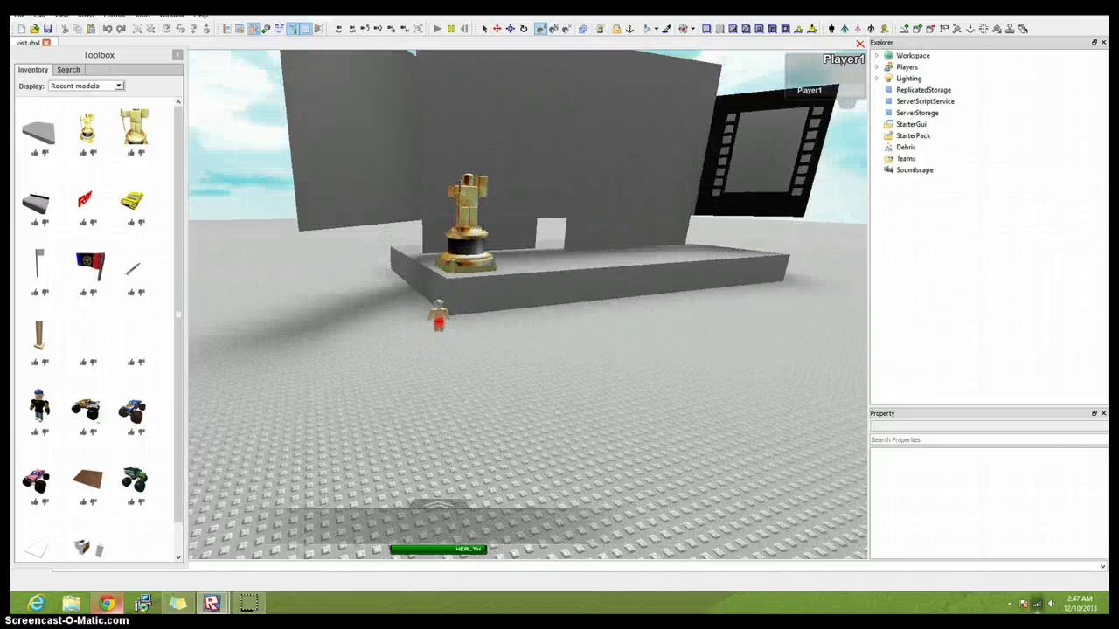
{"action": "scroll", "coordinate": [427, 299], "scroll_direction": "up", "scroll_amount": 5}
{"action": "key", "text": "w"}
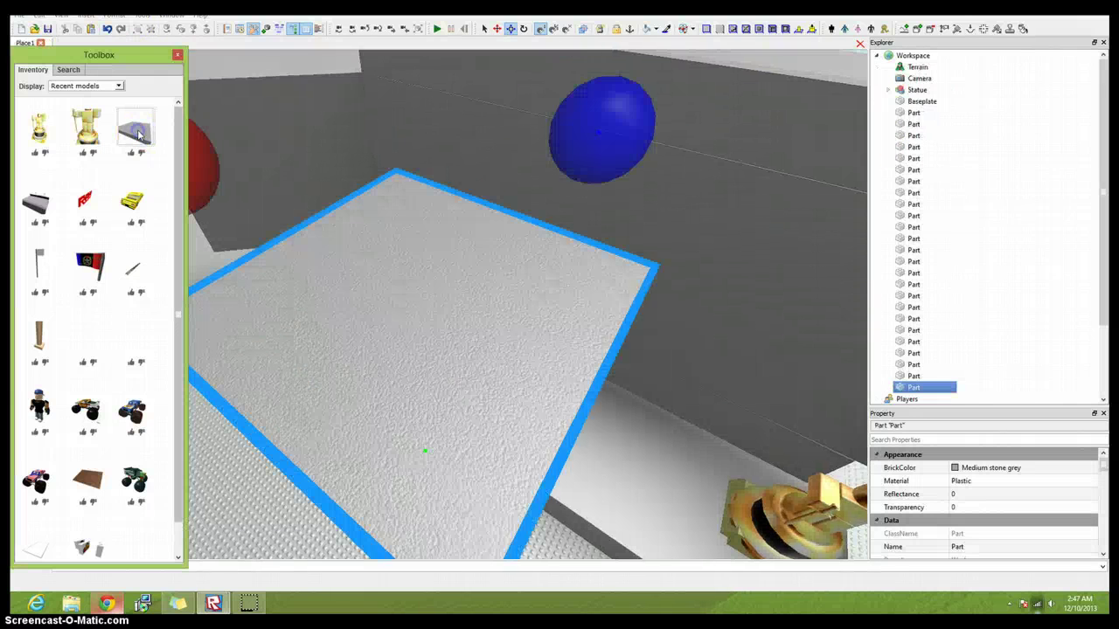
Step: Move the new part across the baseplate and stretch it into a flat grey slab
{"action": "mouse_move", "coordinate": [394, 399]}
{"action": "right_mouse_down"}
{"action": "mouse_move", "coordinate": [408, 350]}
{"action": "mouse_move", "coordinate": [462, 385]}
{"action": "right_mouse_up"}
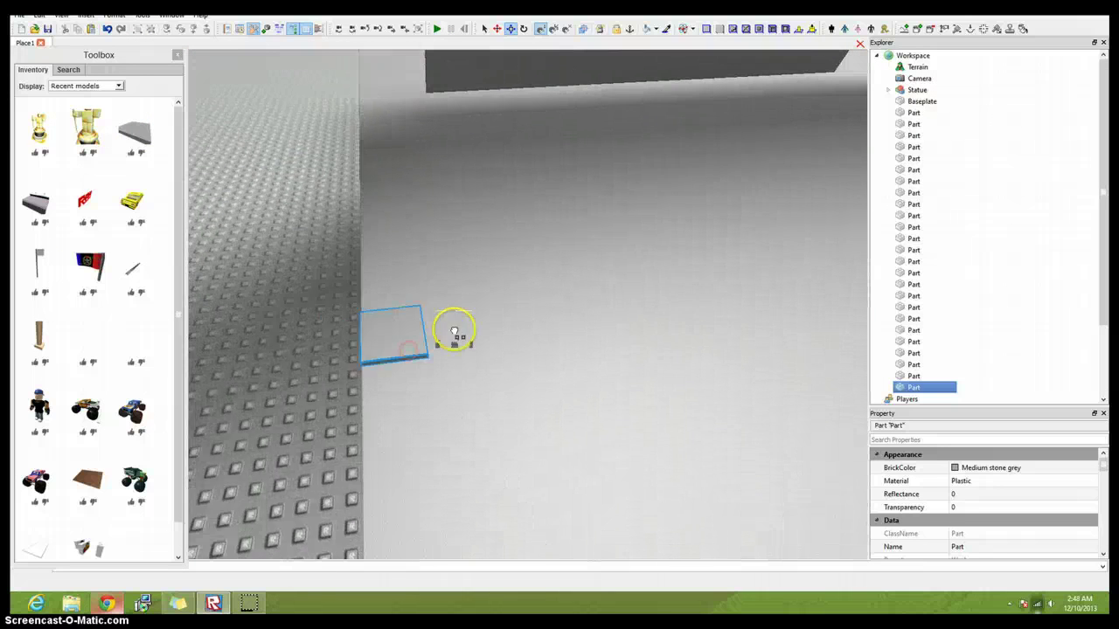
{"action": "mouse_move", "coordinate": [461, 384]}
{"action": "left_mouse_down"}
{"action": "mouse_move", "coordinate": [497, 400]}
{"action": "mouse_move", "coordinate": [532, 448]}
{"action": "left_mouse_up"}
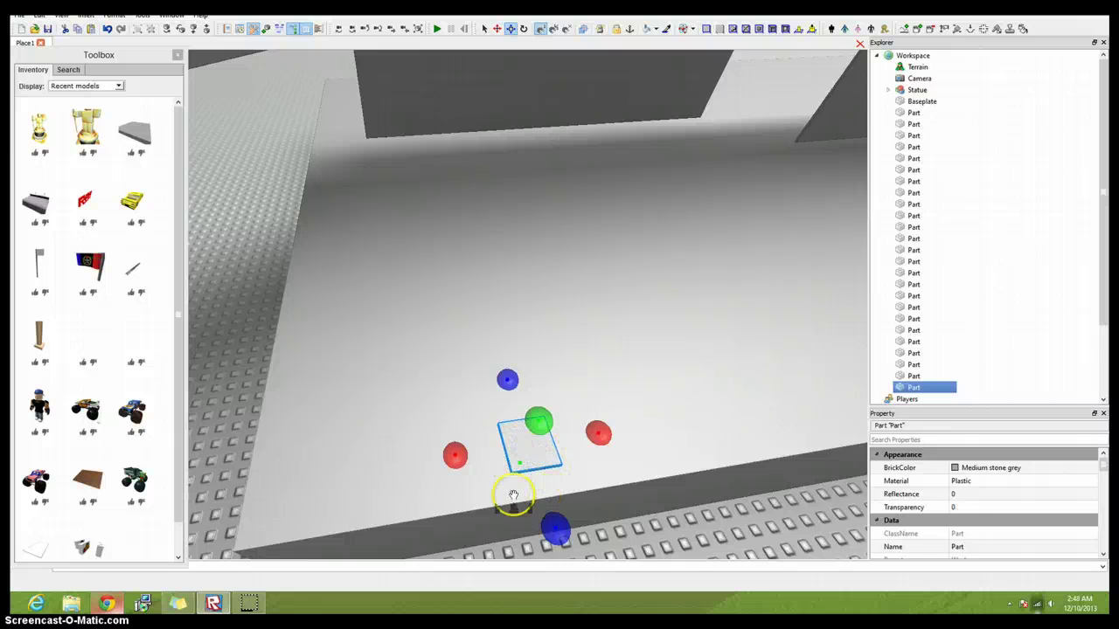
{"action": "left_click_drag", "start_coordinate": [454, 461], "coordinate": [403, 463]}
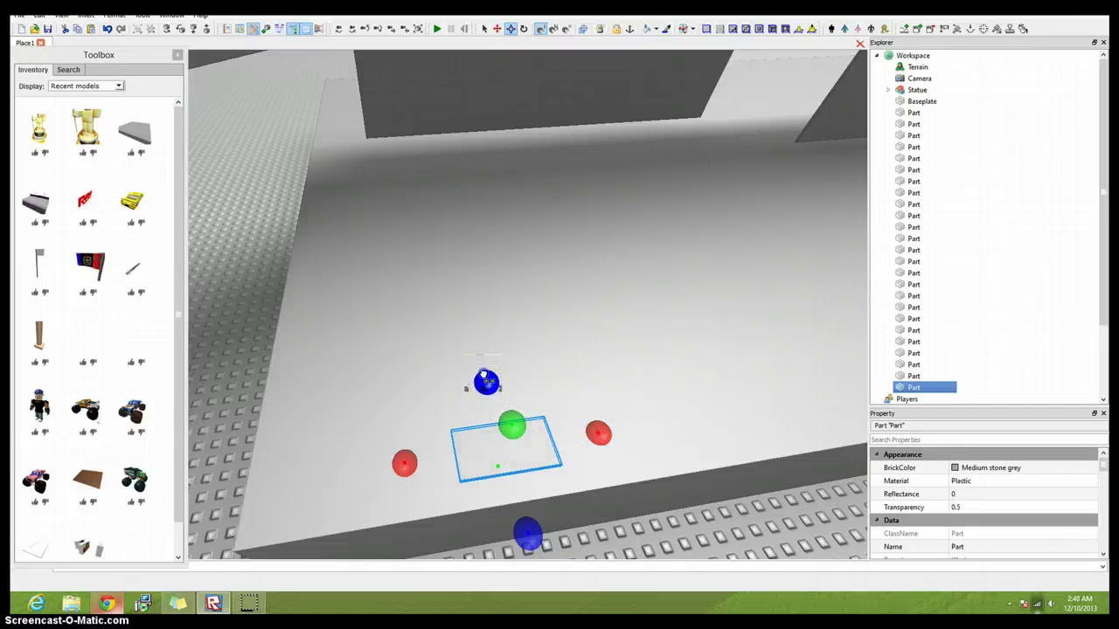
{"action": "left_click_drag", "start_coordinate": [483, 376], "coordinate": [482, 360]}
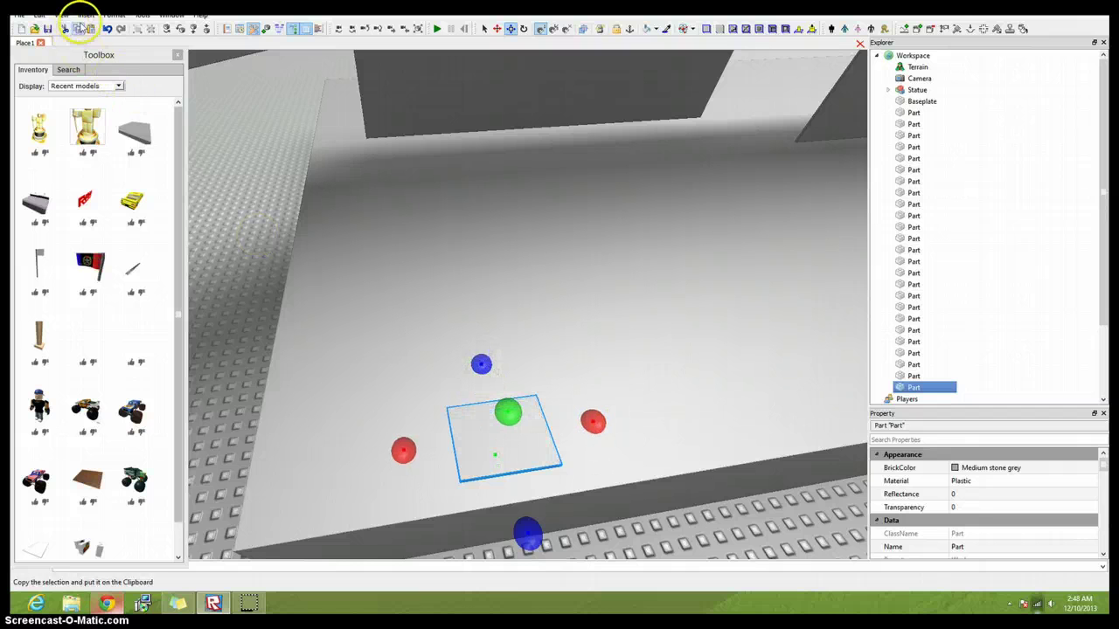
Step: Copy the slab and resize the pasted copy into a thin strip lying across it
{"action": "left_click", "coordinate": [77, 28]}
{"action": "key", "text": "ctrl+v"}
{"action": "mouse_move", "coordinate": [457, 417]}
{"action": "left_mouse_down"}
{"action": "mouse_move", "coordinate": [548, 449]}
{"action": "mouse_move", "coordinate": [524, 450]}
{"action": "left_mouse_up"}
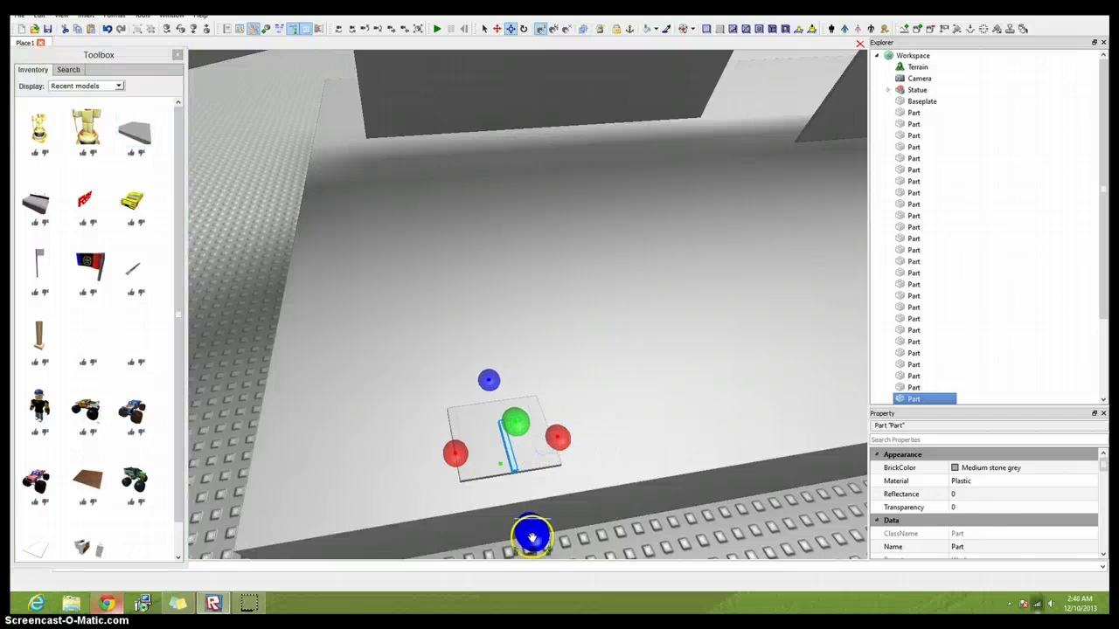
{"action": "left_click_drag", "start_coordinate": [532, 538], "coordinate": [507, 437]}
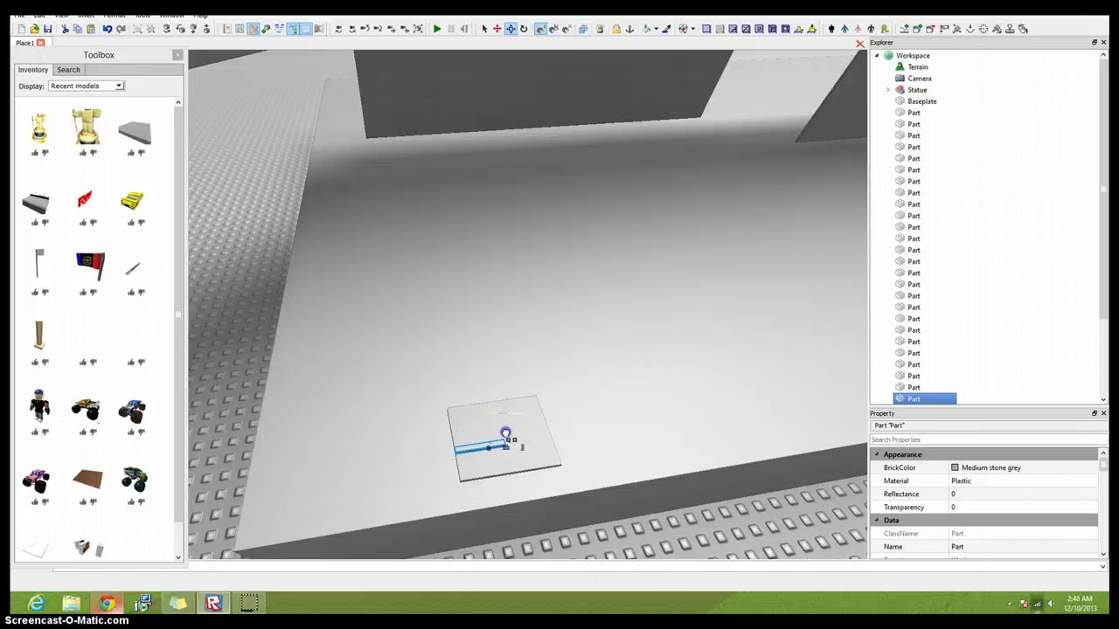
{"action": "left_click", "coordinate": [510, 438]}
{"action": "left_click_drag", "start_coordinate": [554, 440], "coordinate": [608, 431]}
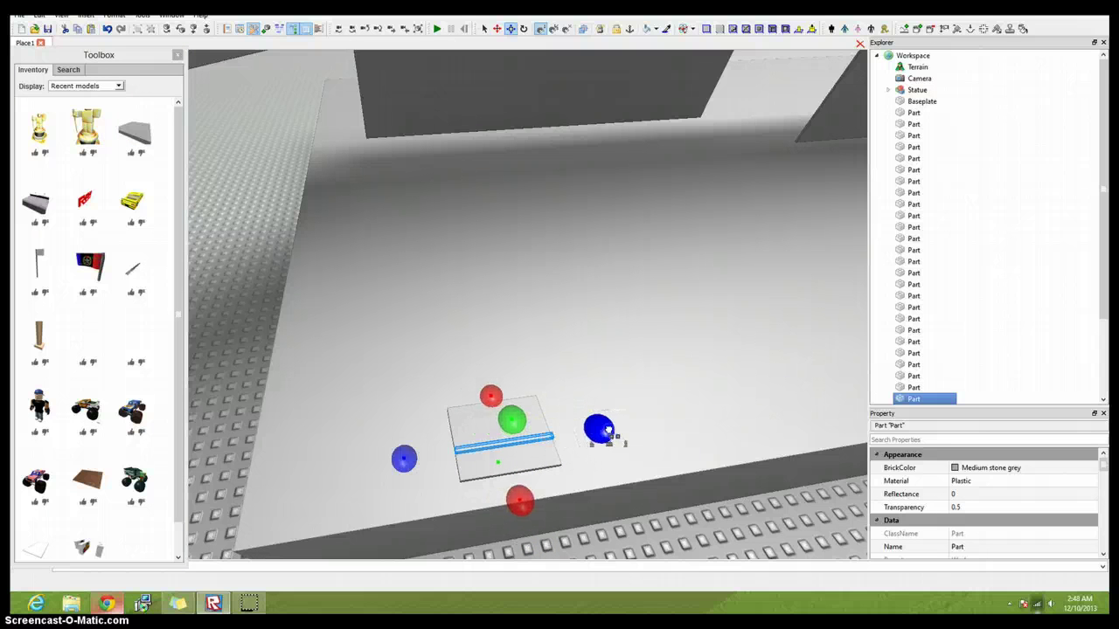
{"action": "right_click_drag", "start_coordinate": [598, 431], "coordinate": [573, 425]}
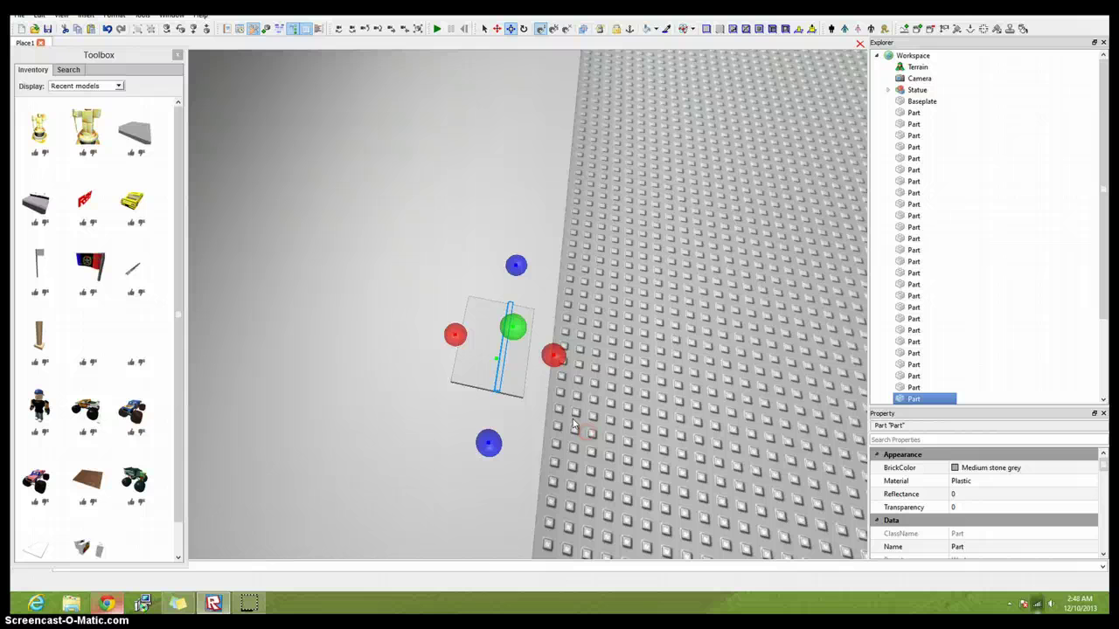
{"action": "left_click_drag", "start_coordinate": [478, 350], "coordinate": [432, 328]}
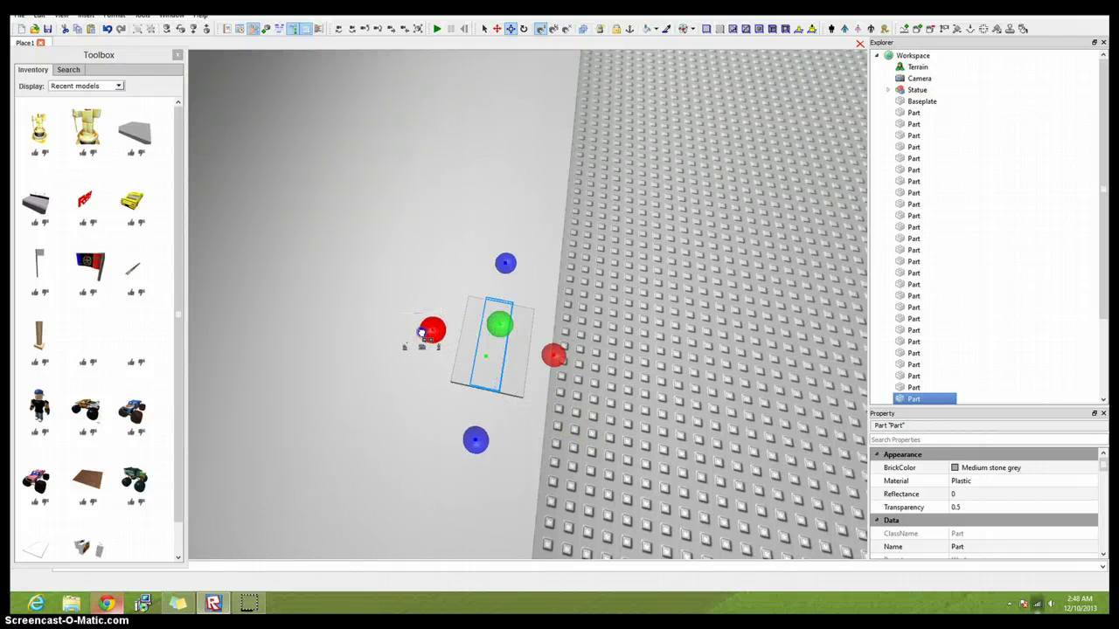
{"action": "left_click", "coordinate": [560, 359]}
{"action": "left_click_drag", "start_coordinate": [535, 362], "coordinate": [512, 369]}
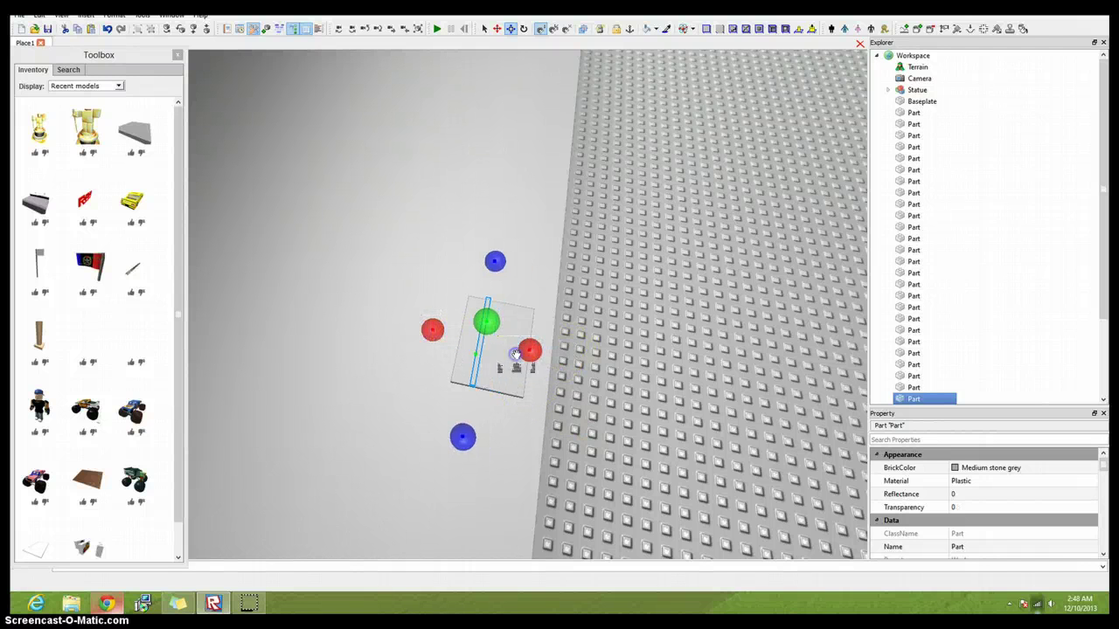
{"action": "mouse_move", "coordinate": [252, 157]}
{"action": "right_mouse_down"}
{"action": "mouse_move", "coordinate": [227, 175]}
{"action": "mouse_move", "coordinate": [263, 201]}
{"action": "right_mouse_up"}
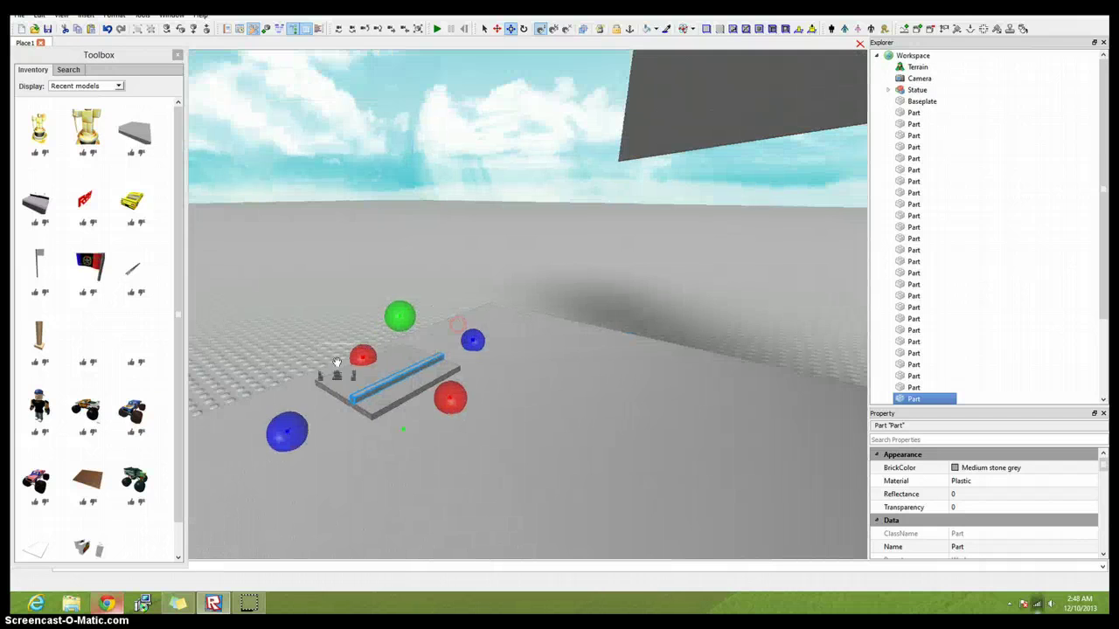
Step: Insert the character model from the Toolbox beside the slab
{"action": "left_click", "coordinate": [50, 405]}
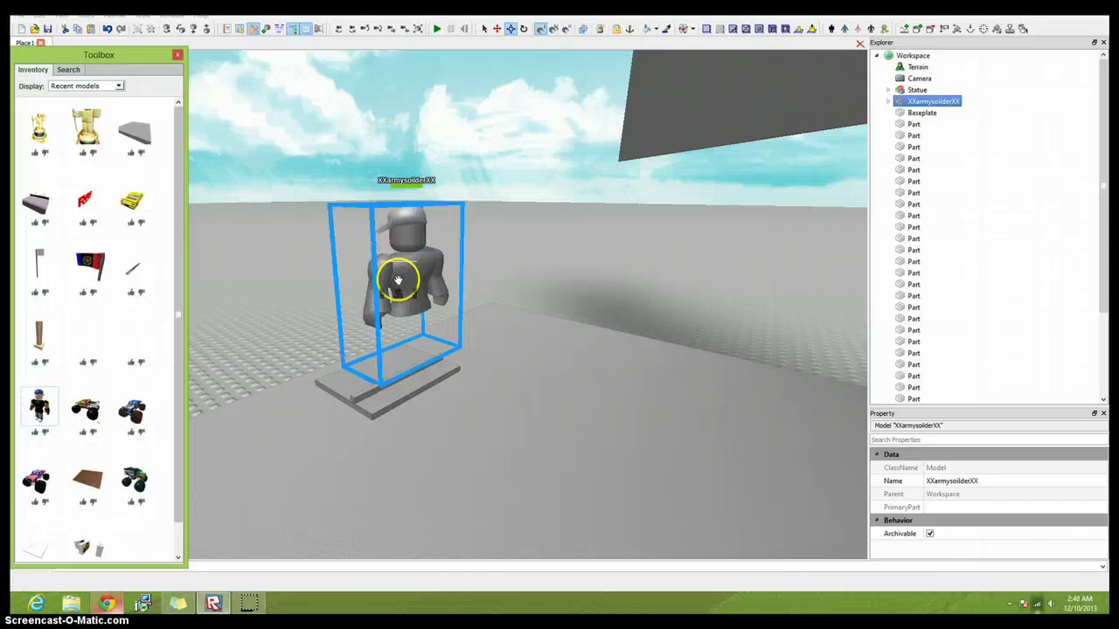
{"action": "mouse_move", "coordinate": [398, 279]}
{"action": "left_mouse_down"}
{"action": "mouse_move", "coordinate": [420, 389]}
{"action": "mouse_move", "coordinate": [450, 394]}
{"action": "left_mouse_up"}
{"action": "right_click_drag", "start_coordinate": [458, 399], "coordinate": [454, 395]}
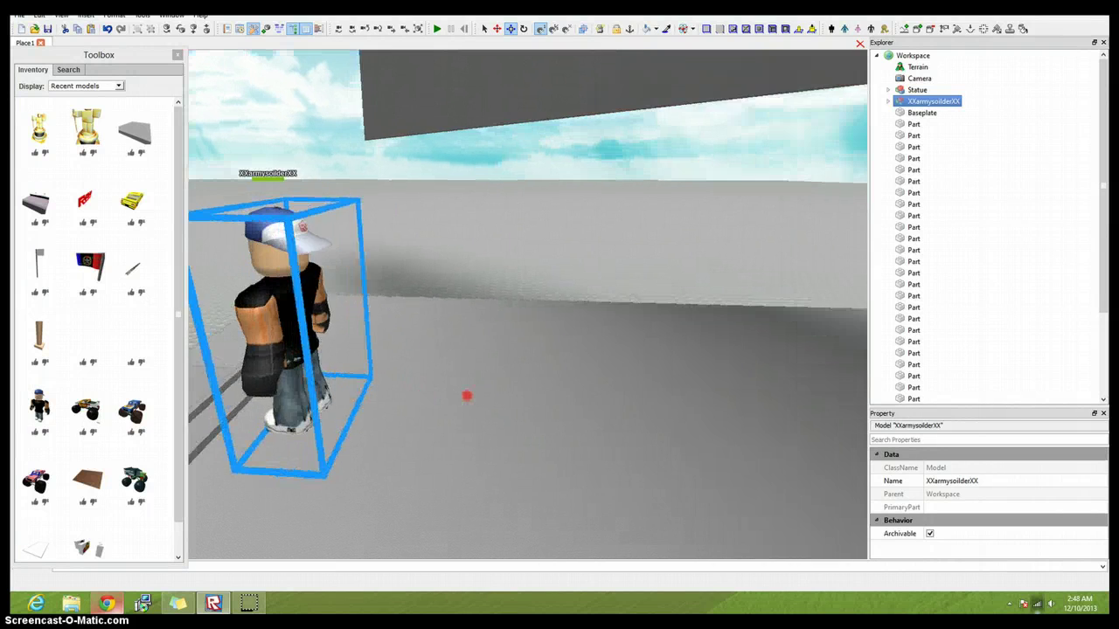
Step: Stretch the thin rail upward into a tall panel with a flat slab on top
{"action": "left_click", "coordinate": [588, 409]}
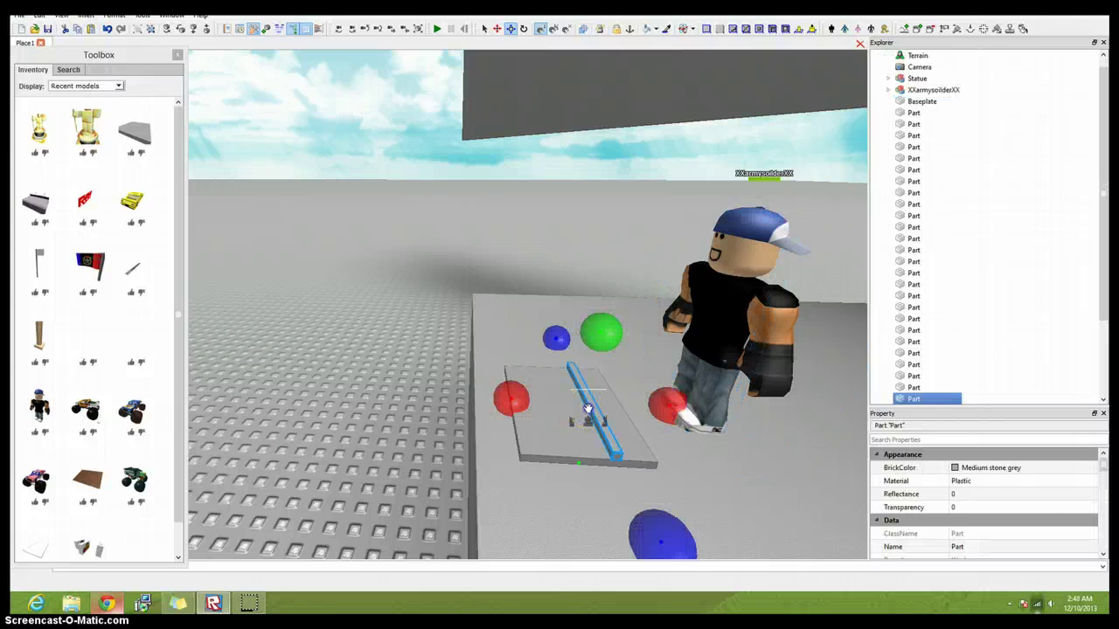
{"action": "left_click_drag", "start_coordinate": [599, 288], "coordinate": [622, 179]}
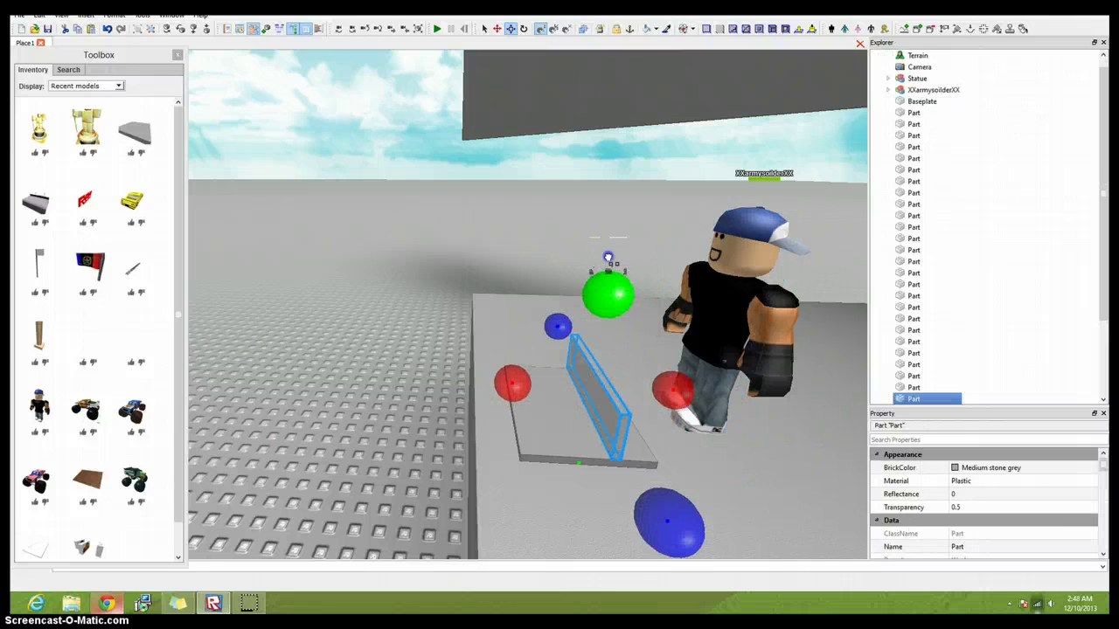
{"action": "right_click_drag", "start_coordinate": [660, 284], "coordinate": [660, 284]}
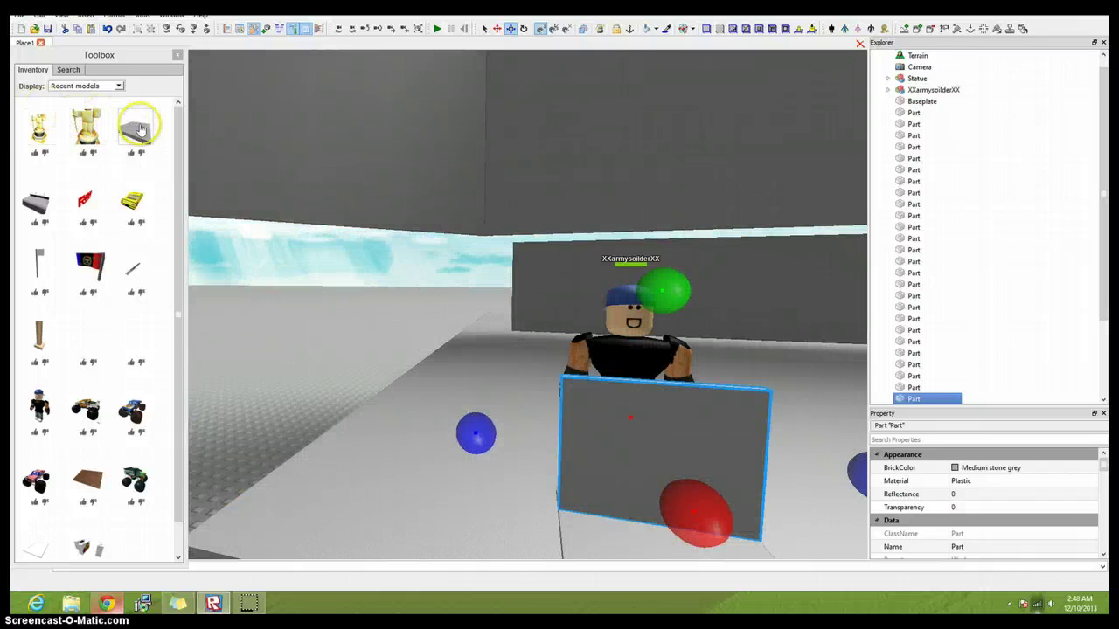
{"action": "key", "text": "ctrl+z"}
{"action": "right_click_drag", "start_coordinate": [275, 342], "coordinate": [275, 341]}
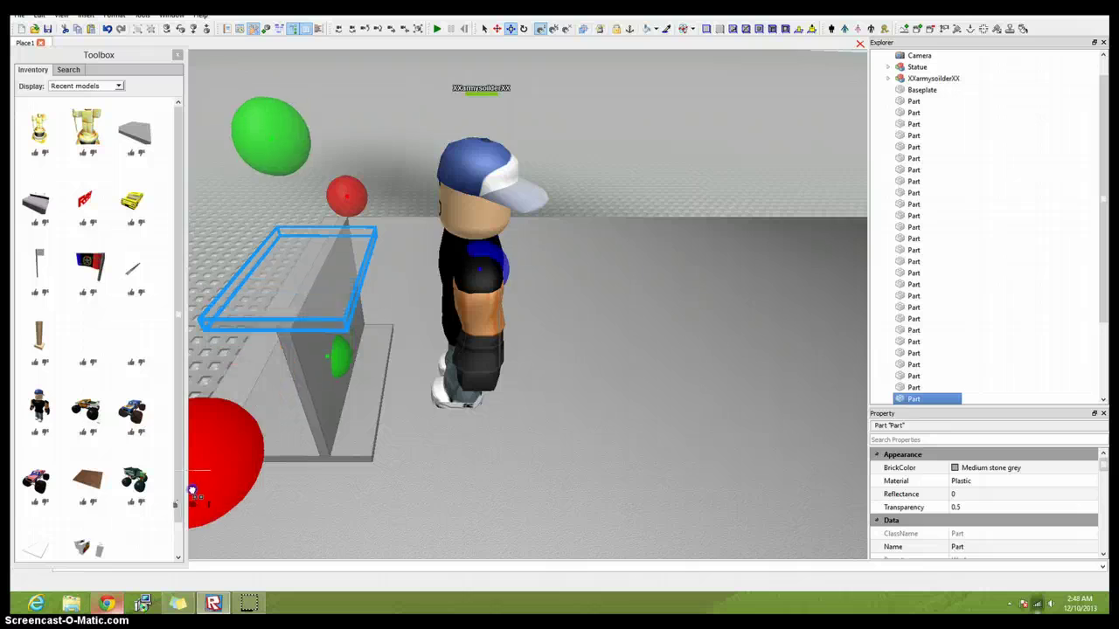
{"action": "key", "text": "ctrl+z"}
{"action": "scroll", "coordinate": [312, 391], "scroll_direction": "up", "scroll_amount": 5}
{"action": "left_click", "coordinate": [302, 293]}
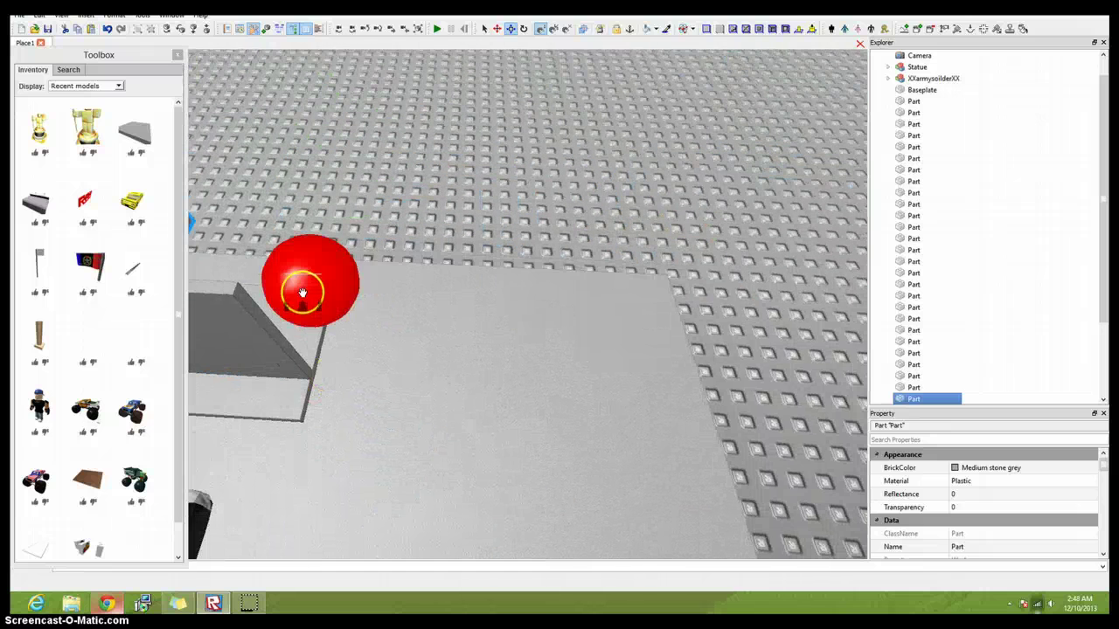
{"action": "left_click", "coordinate": [525, 178]}
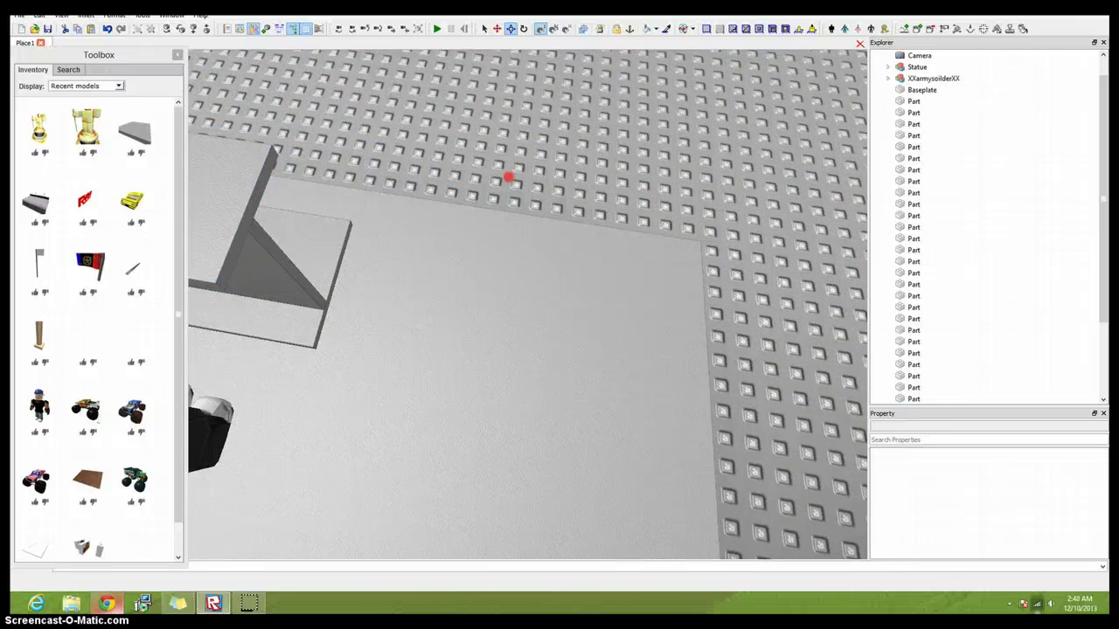
{"action": "right_click_drag", "start_coordinate": [524, 178], "coordinate": [525, 179]}
Step: Give the pedestal's top slab reflectance 0.1 and half transparency
{"action": "left_click", "coordinate": [470, 231]}
{"action": "left_click", "coordinate": [533, 183]}
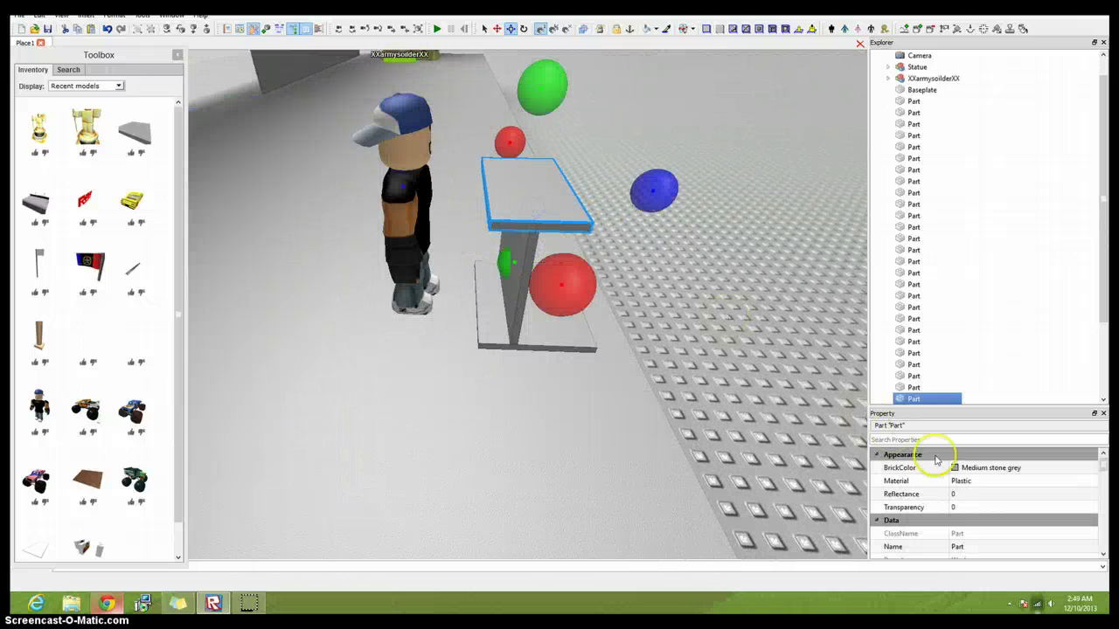
{"action": "left_click", "coordinate": [966, 490]}
{"action": "left_click", "coordinate": [961, 494]}
{"action": "type", "text": ".1"}
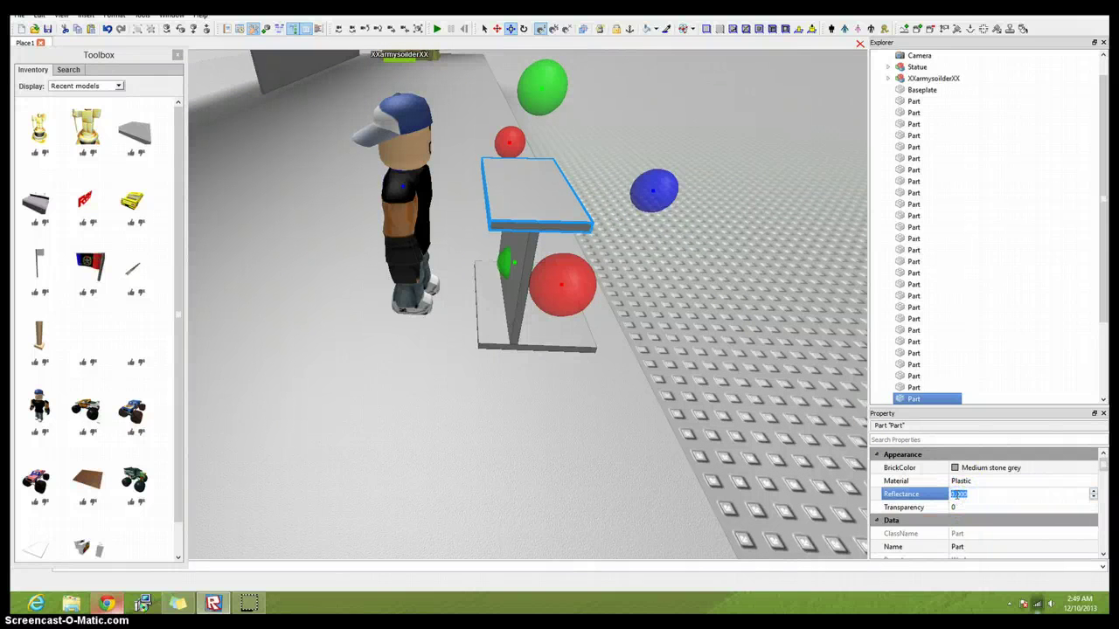
{"action": "left_click", "coordinate": [958, 509]}
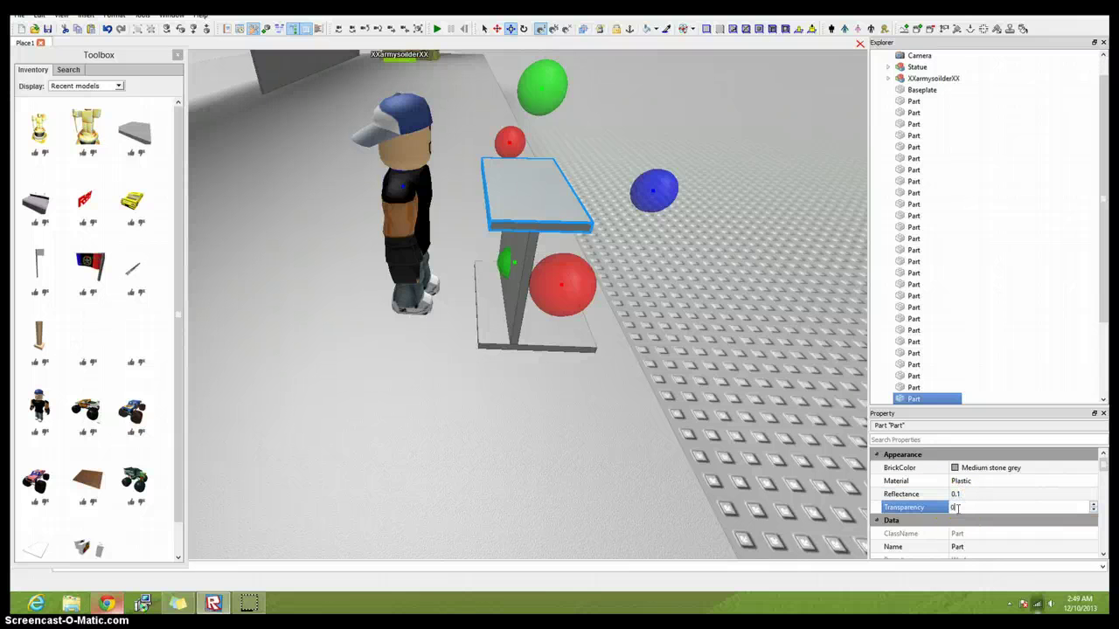
{"action": "type", "text": ".5"}
{"action": "left_click", "coordinate": [972, 494]}
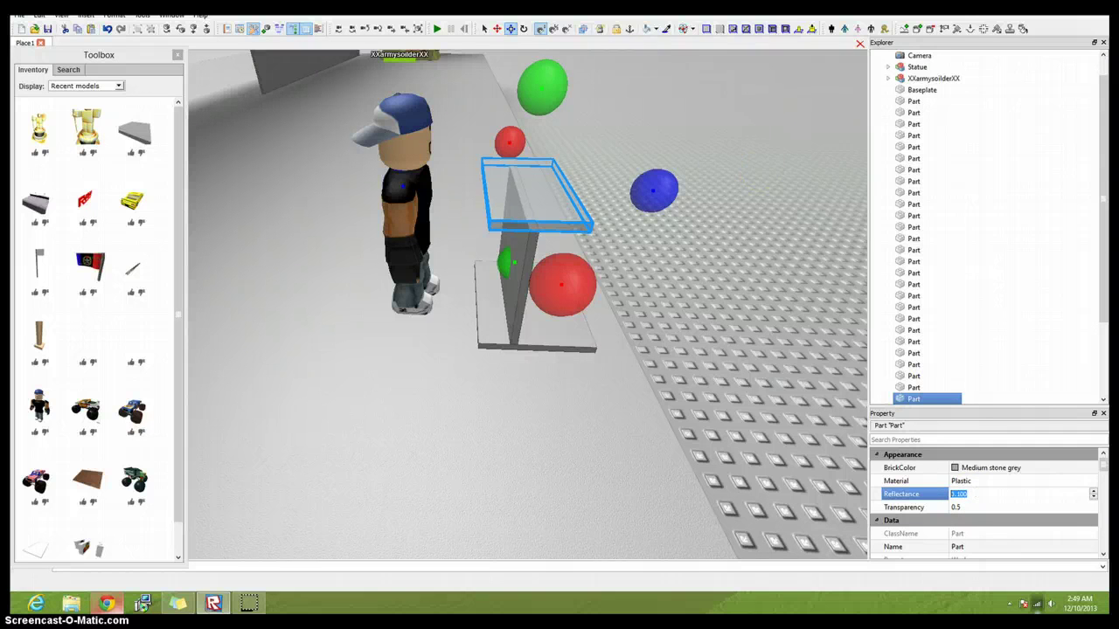
Step: Paint the top slab, base plate and upright panel blue
{"action": "left_click", "coordinate": [656, 28]}
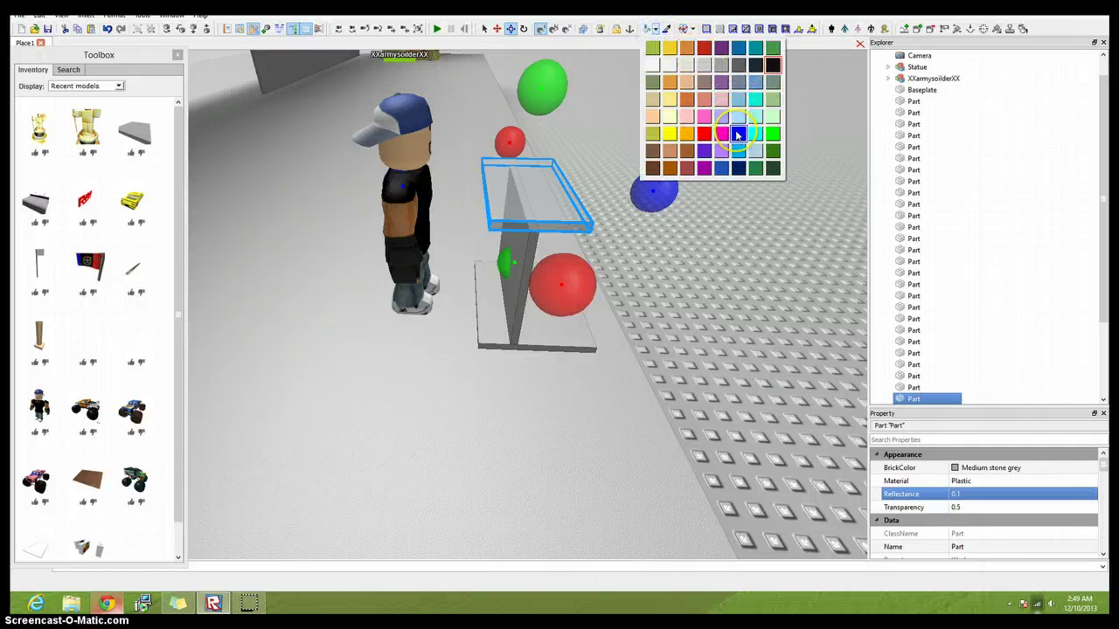
{"action": "left_click", "coordinate": [736, 134]}
{"action": "left_click", "coordinate": [554, 214]}
{"action": "left_click", "coordinate": [532, 314]}
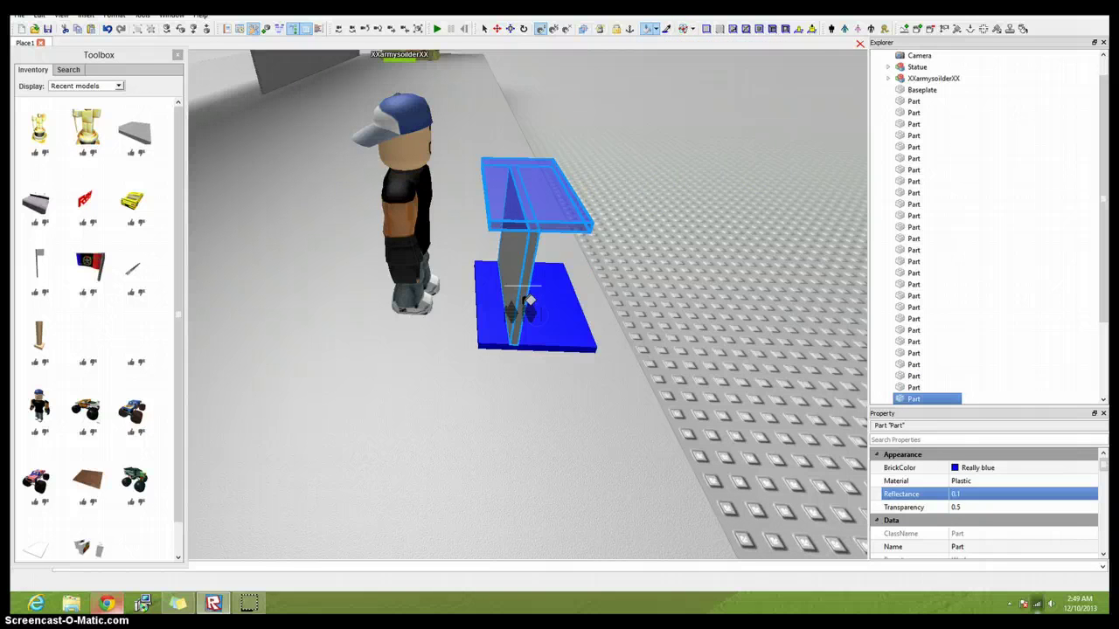
{"action": "left_click", "coordinate": [527, 302]}
{"action": "left_click", "coordinate": [485, 29]}
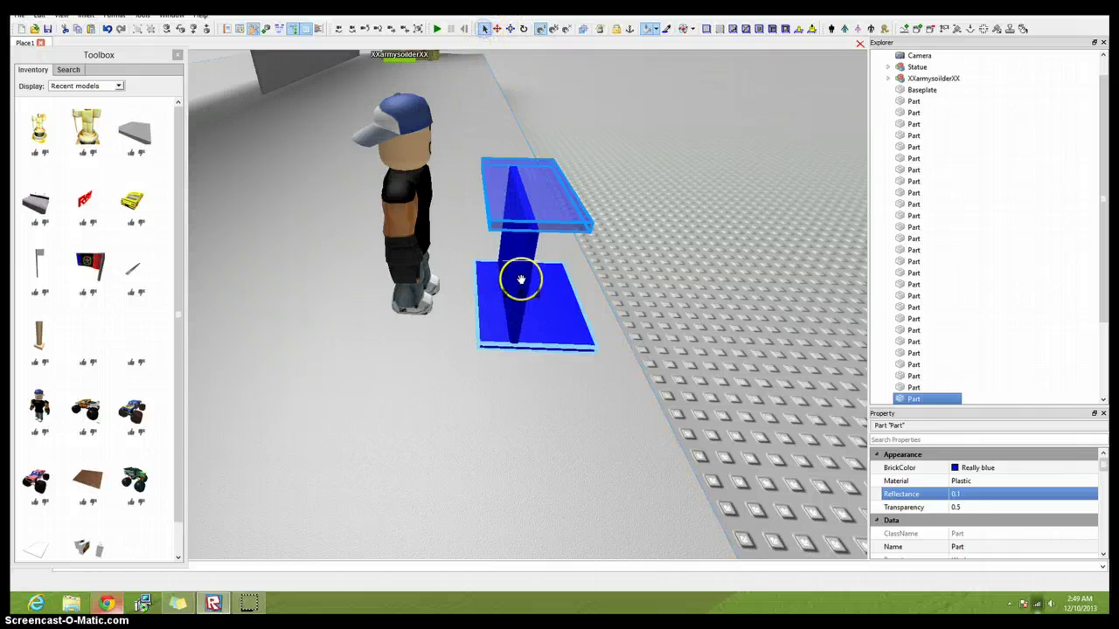
Step: Set Transparency to 0.5 on both the base plate and the pillar
{"action": "left_click", "coordinate": [519, 280]}
{"action": "left_click", "coordinate": [977, 508]}
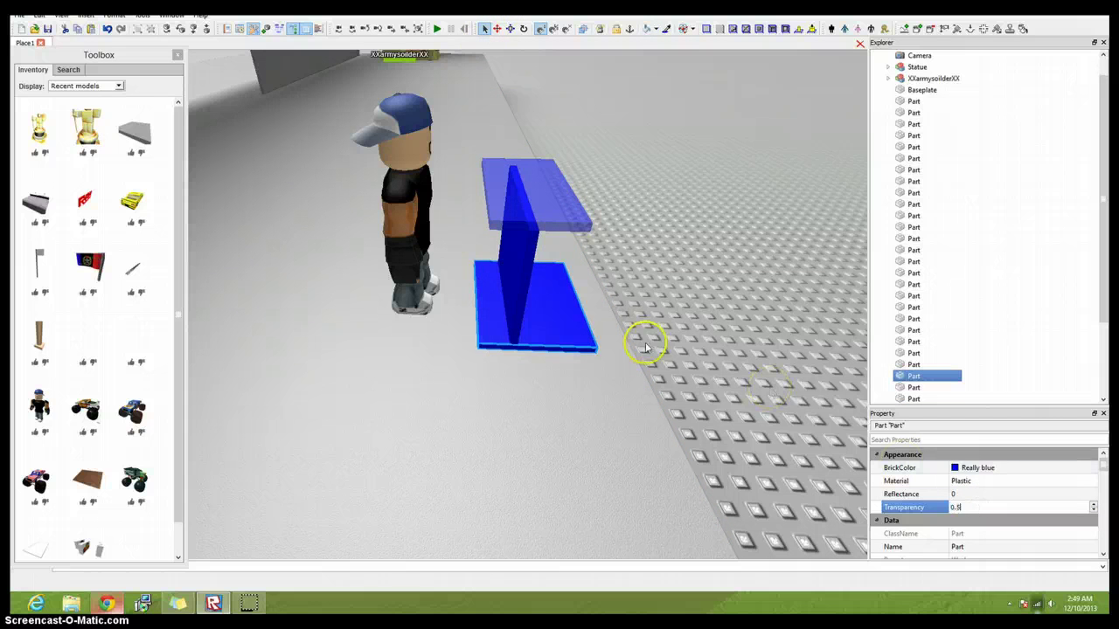
{"action": "key", "text": "Return"}
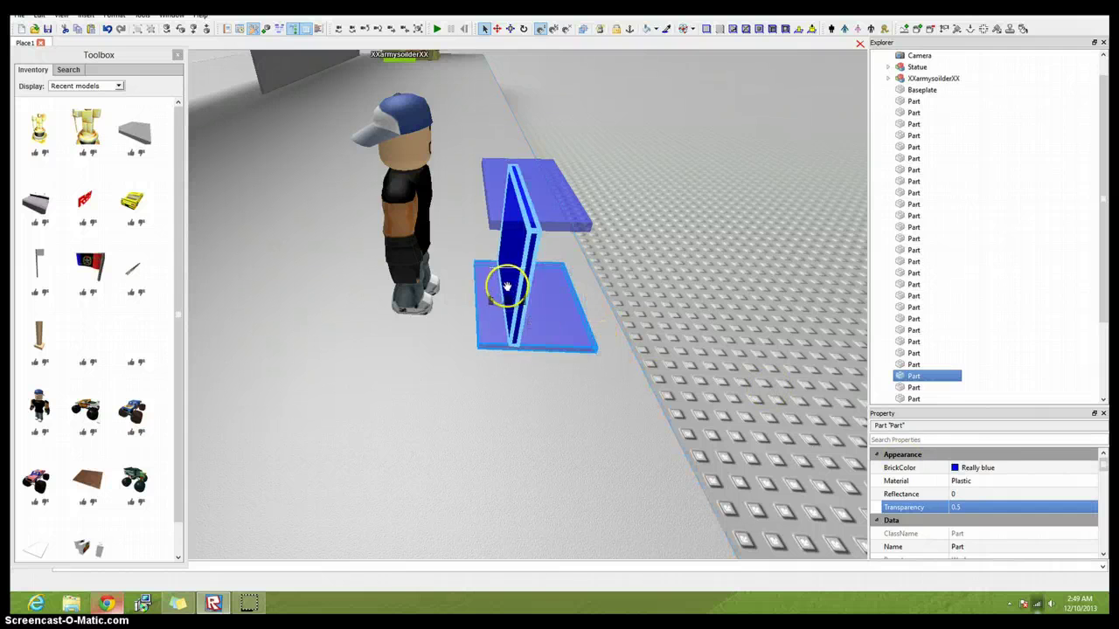
{"action": "left_click", "coordinate": [514, 289]}
{"action": "left_click", "coordinate": [981, 508]}
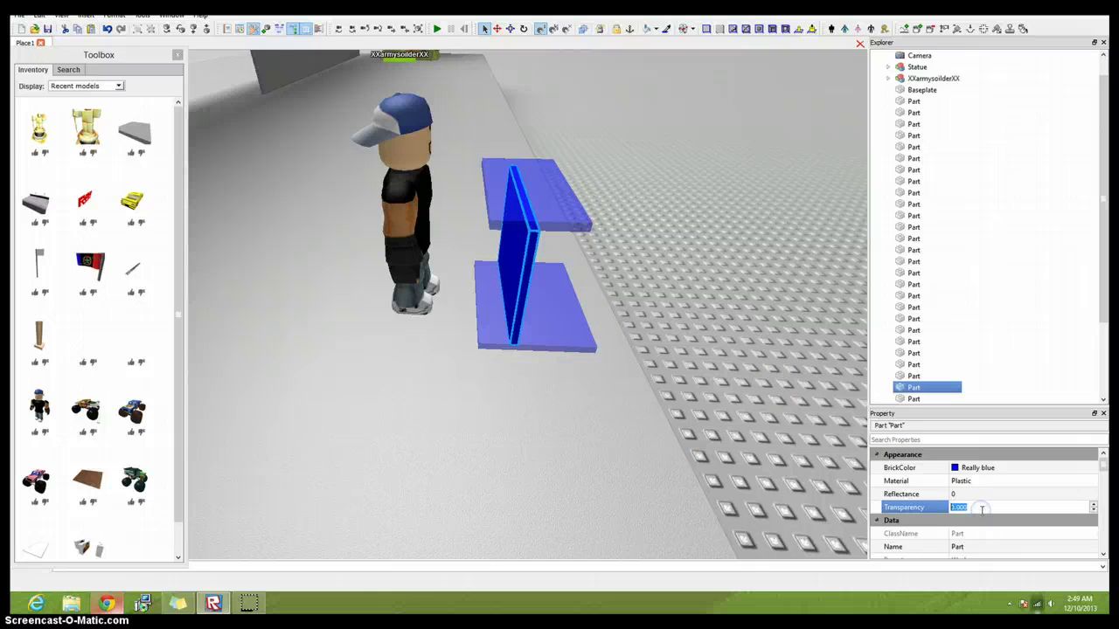
{"action": "key", "text": "Return"}
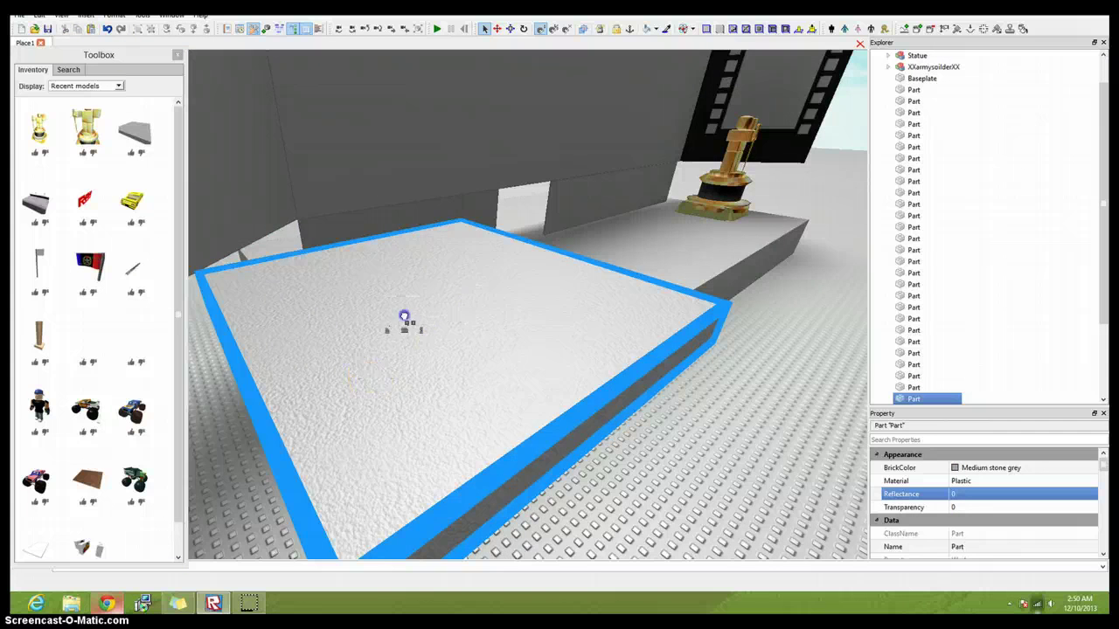
Step: Slide the small grey part leftward across the platform
{"action": "right_click_drag", "start_coordinate": [403, 318], "coordinate": [346, 358]}
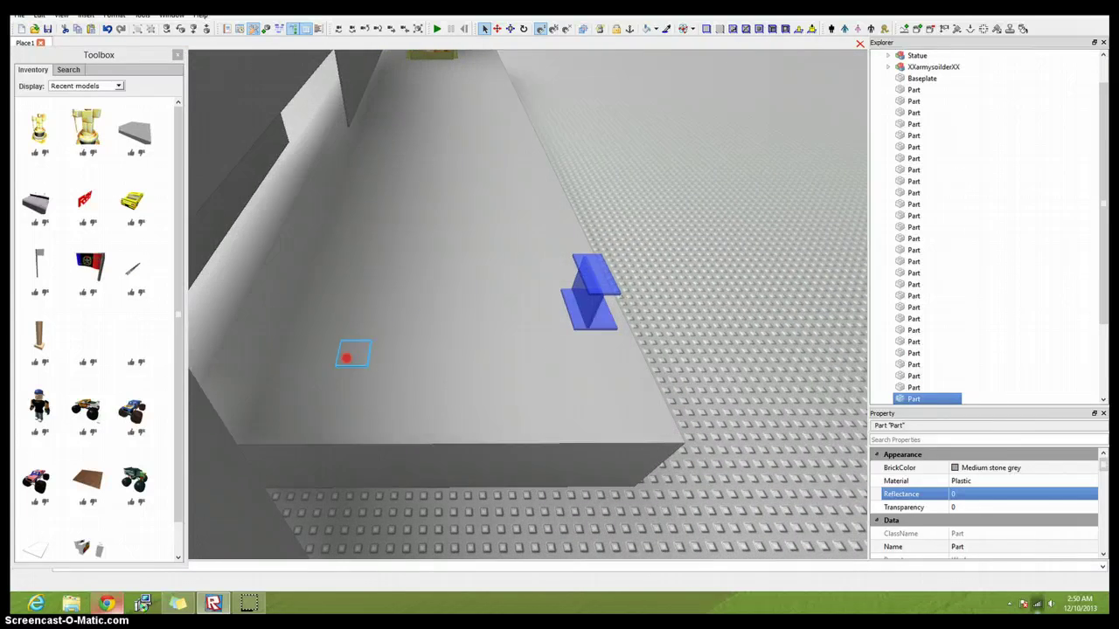
{"action": "scroll", "coordinate": [346, 358], "scroll_direction": "up", "scroll_amount": 3}
{"action": "left_click", "coordinate": [511, 28]}
{"action": "left_click", "coordinate": [358, 389]}
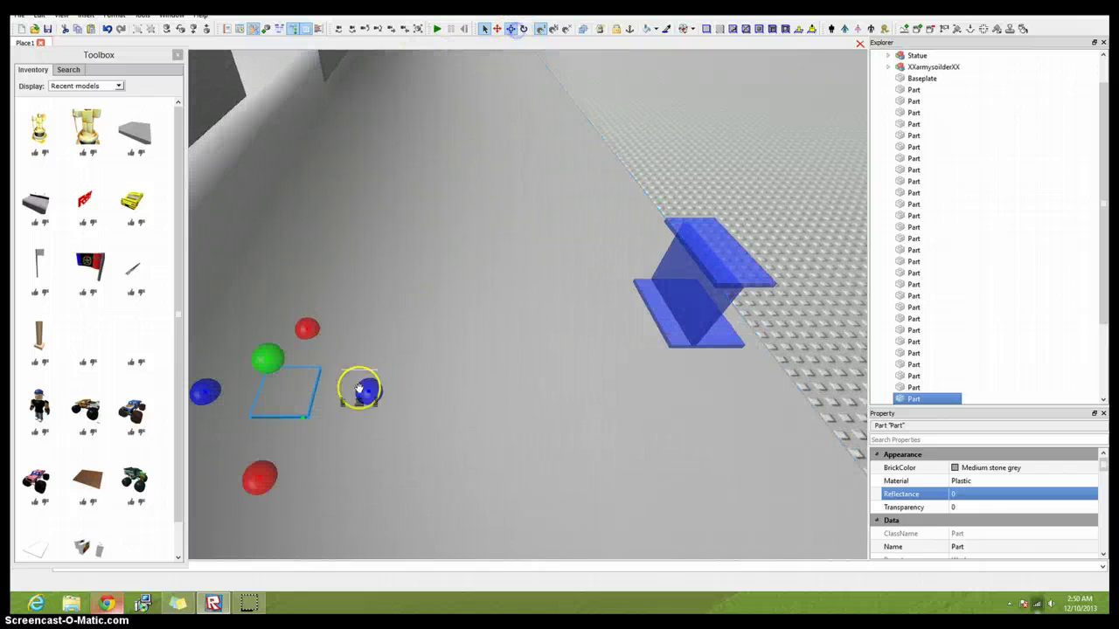
{"action": "left_click_drag", "start_coordinate": [374, 418], "coordinate": [324, 416]}
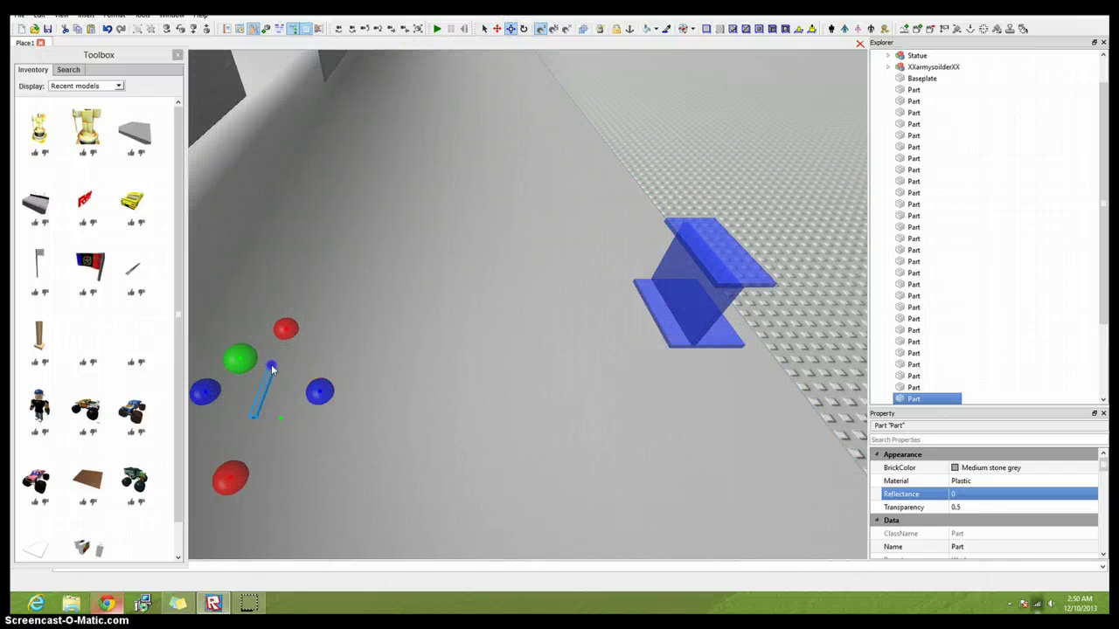
{"action": "right_click_drag", "start_coordinate": [323, 415], "coordinate": [367, 368]}
{"action": "scroll", "coordinate": [419, 319], "scroll_direction": "down", "scroll_amount": 5}
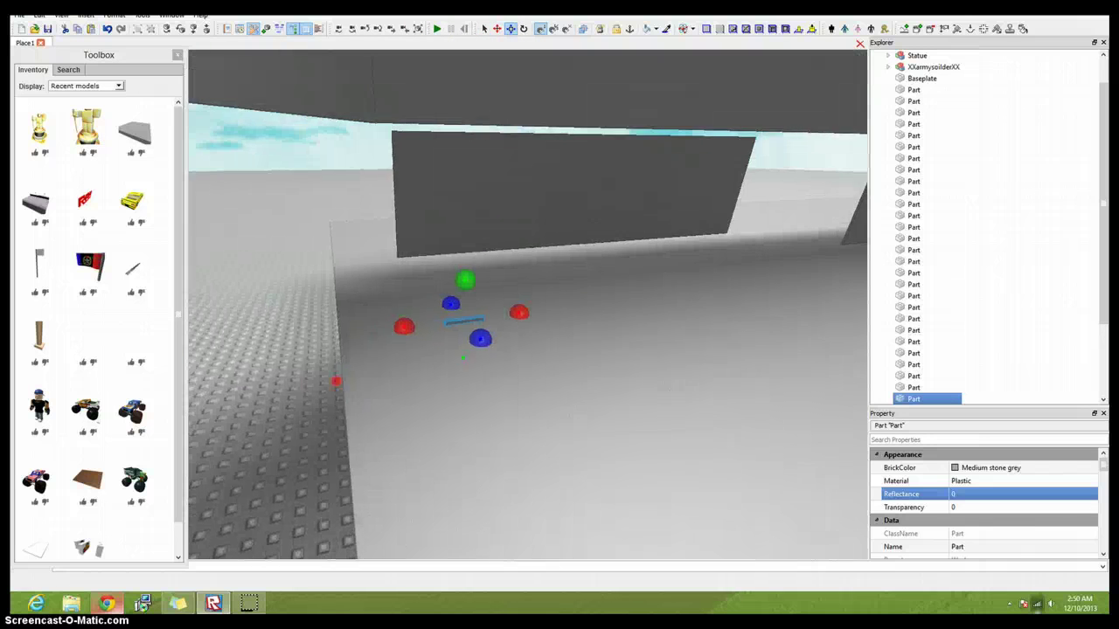
{"action": "left_click", "coordinate": [419, 320]}
{"action": "left_click_drag", "start_coordinate": [419, 320], "coordinate": [366, 342]}
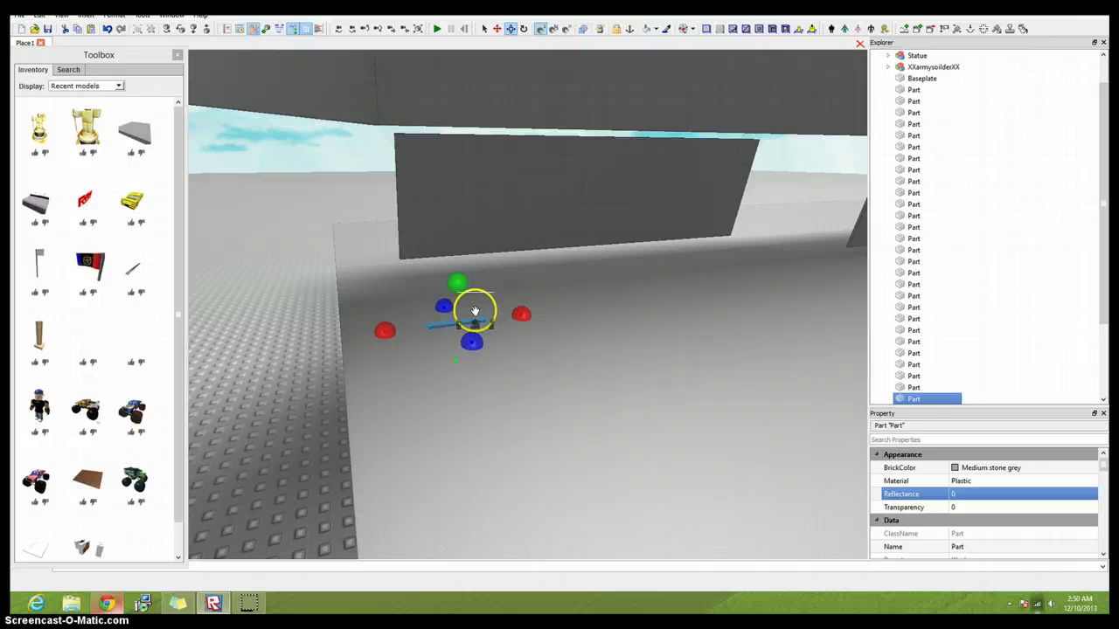
Step: Stretch the part upward and wider into a tall wall block
{"action": "right_click_drag", "start_coordinate": [461, 324], "coordinate": [462, 324]}
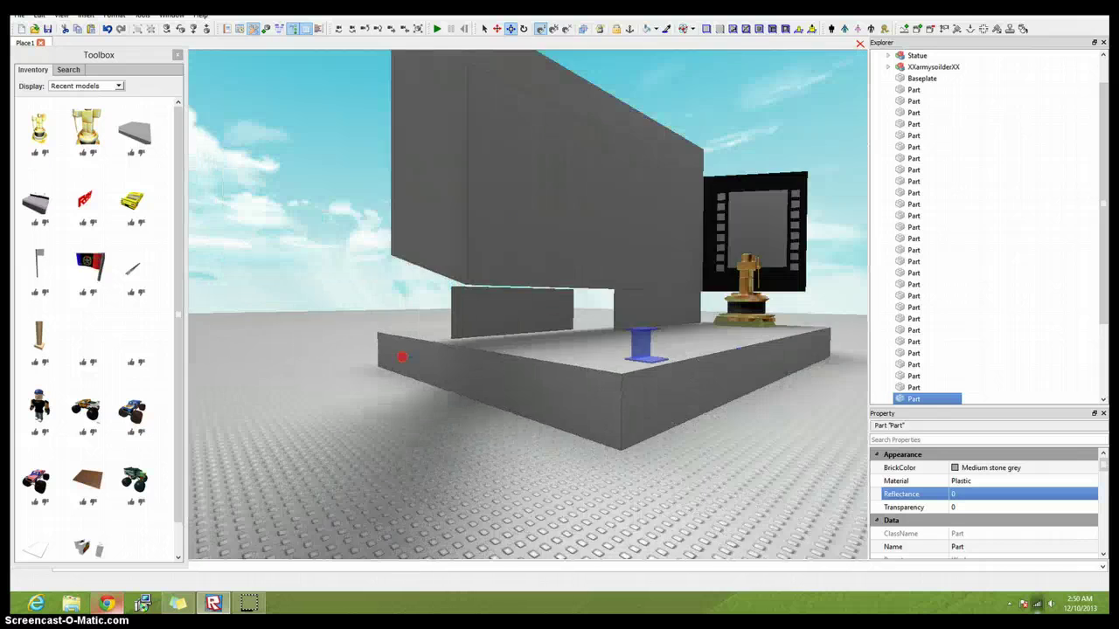
{"action": "right_click_drag", "start_coordinate": [402, 357], "coordinate": [402, 357]}
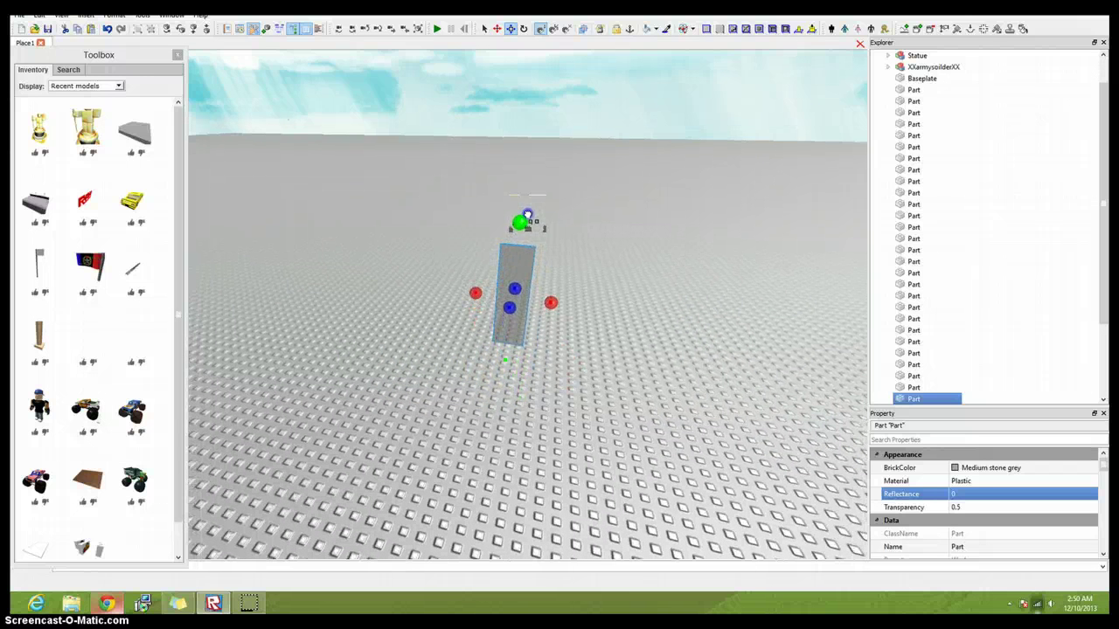
{"action": "left_click_drag", "start_coordinate": [533, 321], "coordinate": [537, 219]}
{"action": "left_click_drag", "start_coordinate": [475, 293], "coordinate": [465, 292]}
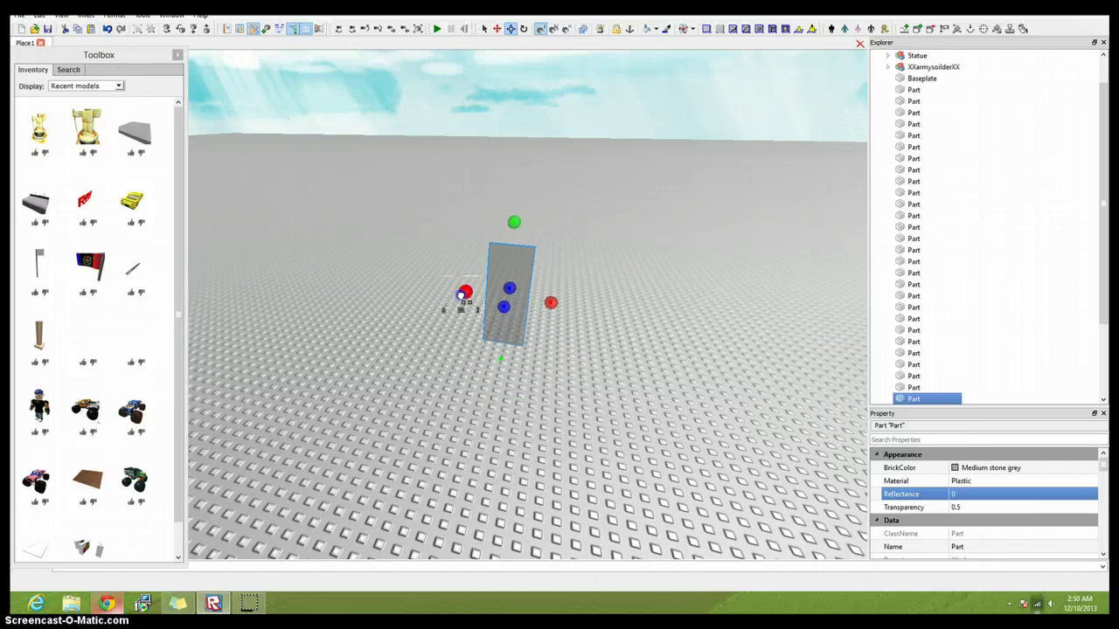
Step: Paste a copy of the block, tilt it and lower it onto the wall's top
{"action": "left_click", "coordinate": [88, 32]}
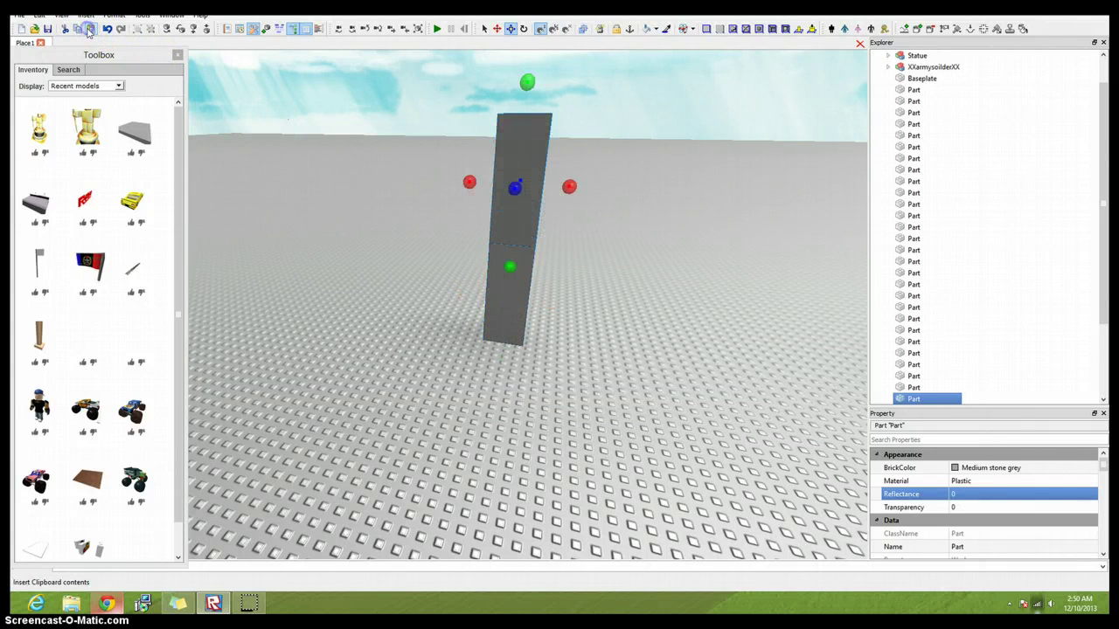
{"action": "left_click", "coordinate": [526, 30]}
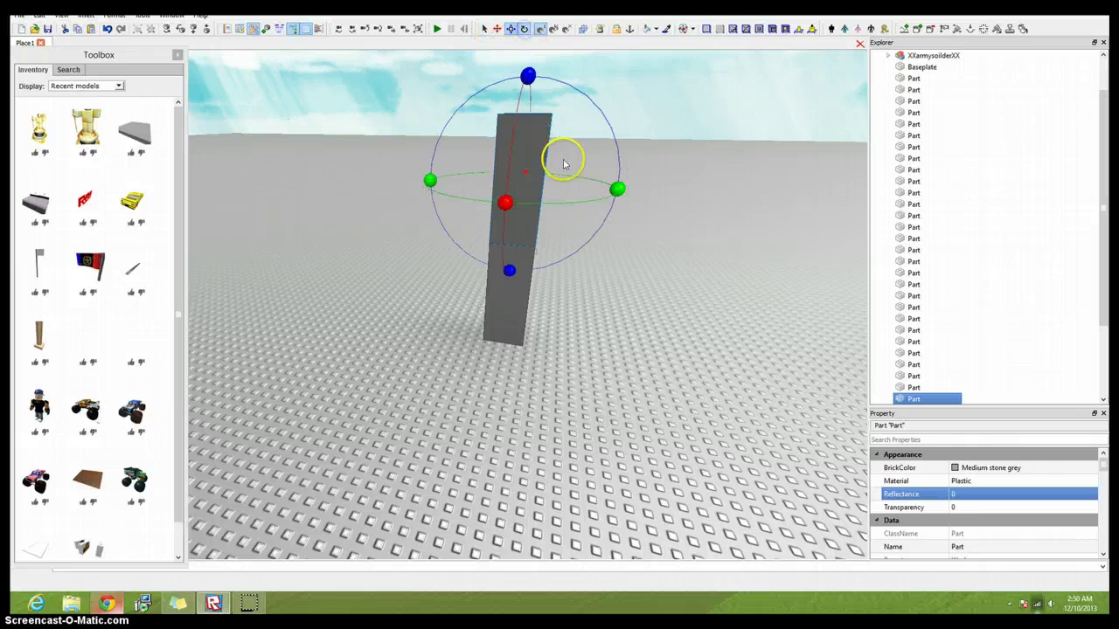
{"action": "left_click_drag", "start_coordinate": [526, 84], "coordinate": [528, 80]}
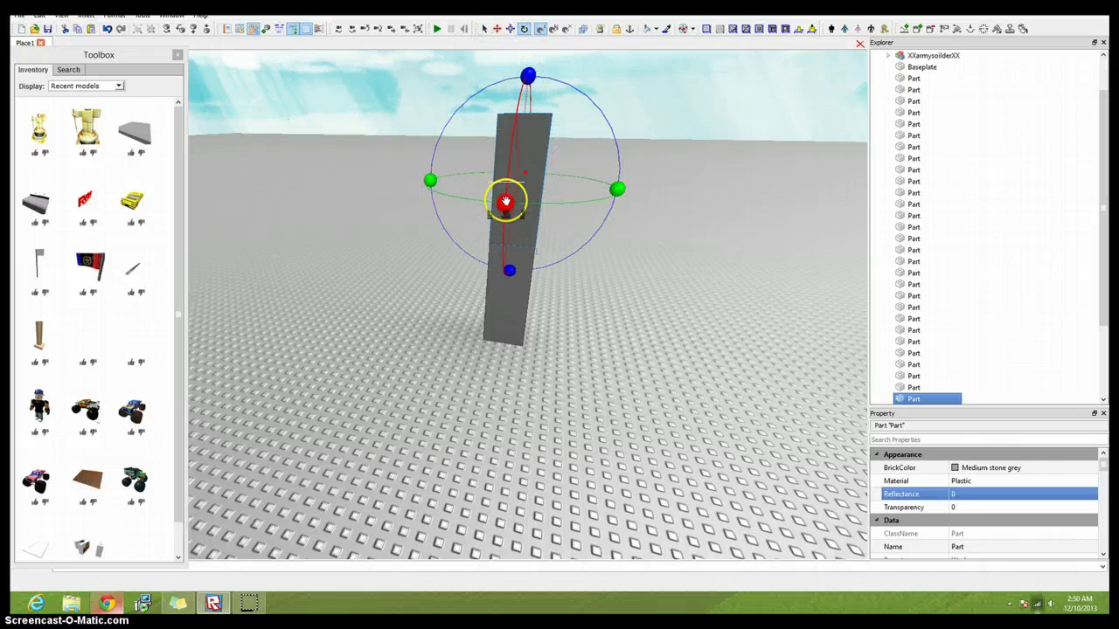
{"action": "left_click_drag", "start_coordinate": [506, 202], "coordinate": [501, 262]}
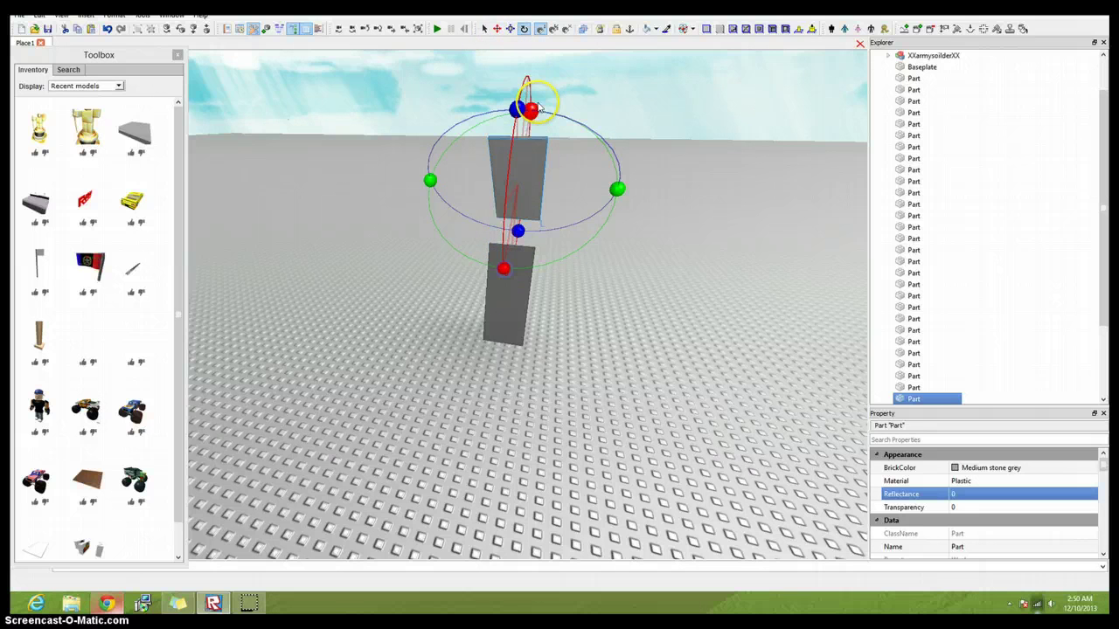
{"action": "left_click", "coordinate": [496, 28]}
{"action": "scroll", "coordinate": [534, 179], "scroll_direction": "up", "scroll_amount": 3}
{"action": "right_click_drag", "start_coordinate": [534, 179], "coordinate": [530, 177]}
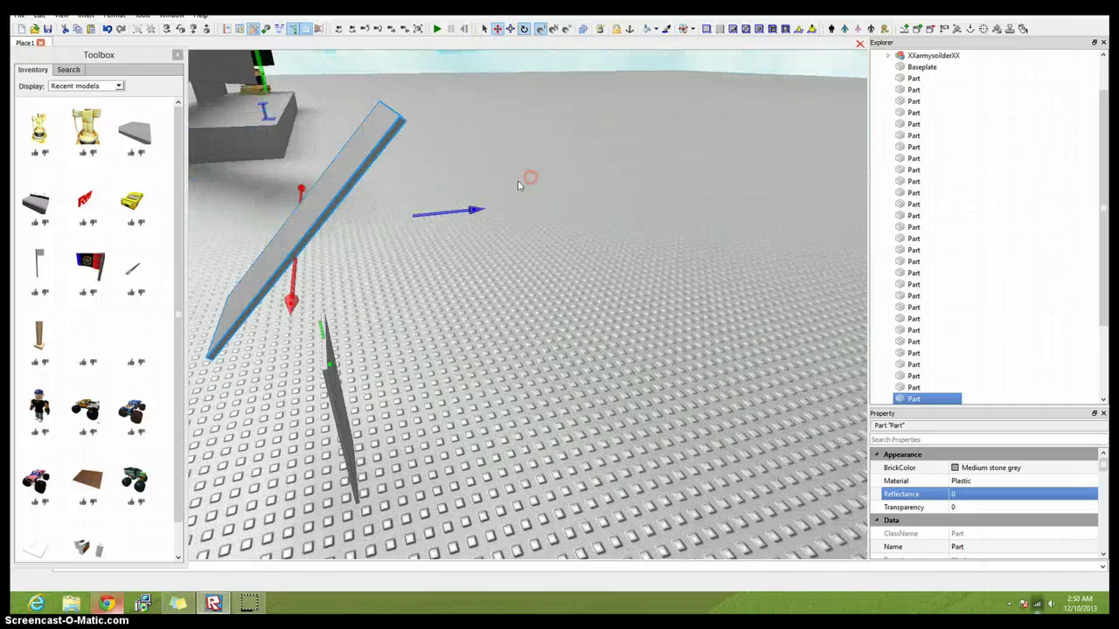
{"action": "left_click_drag", "start_coordinate": [464, 207], "coordinate": [541, 222]}
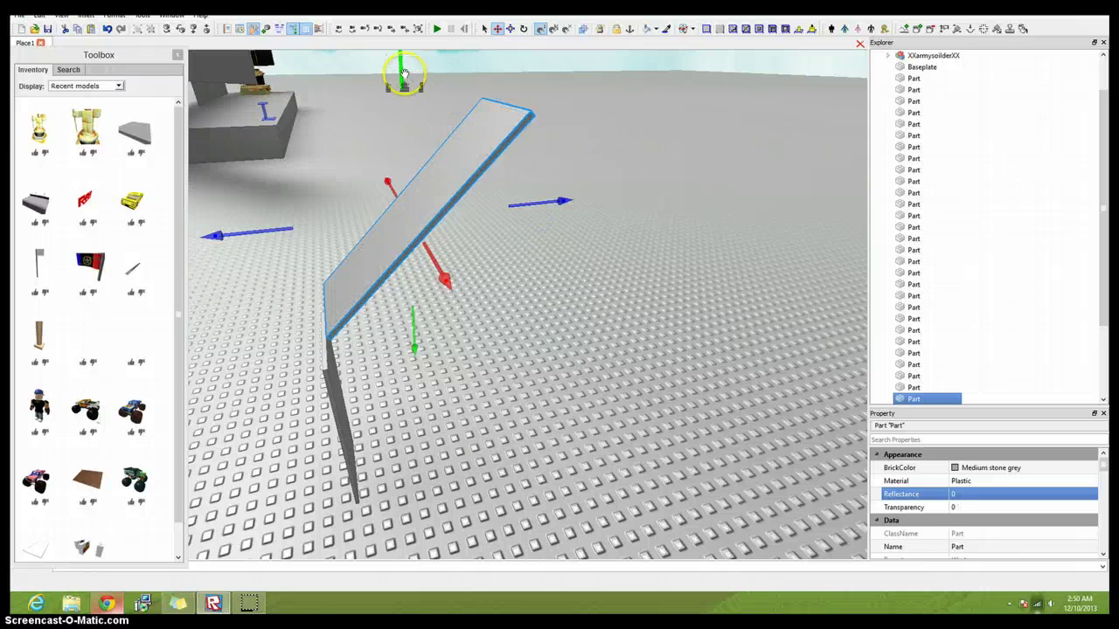
{"action": "left_click_drag", "start_coordinate": [403, 75], "coordinate": [400, 115]}
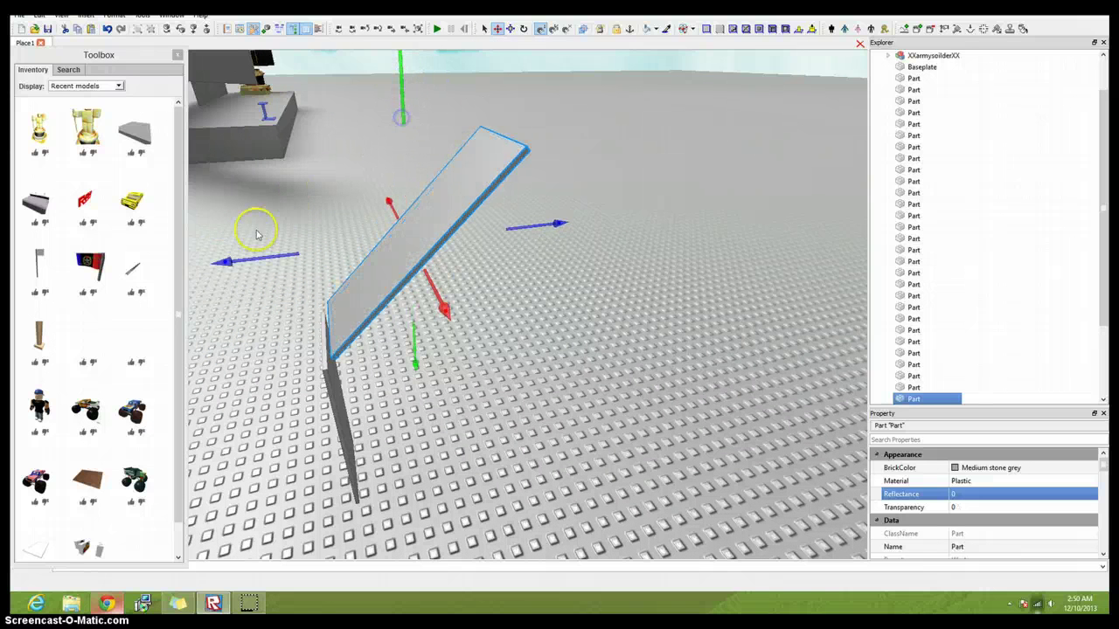
{"action": "left_click", "coordinate": [256, 259]}
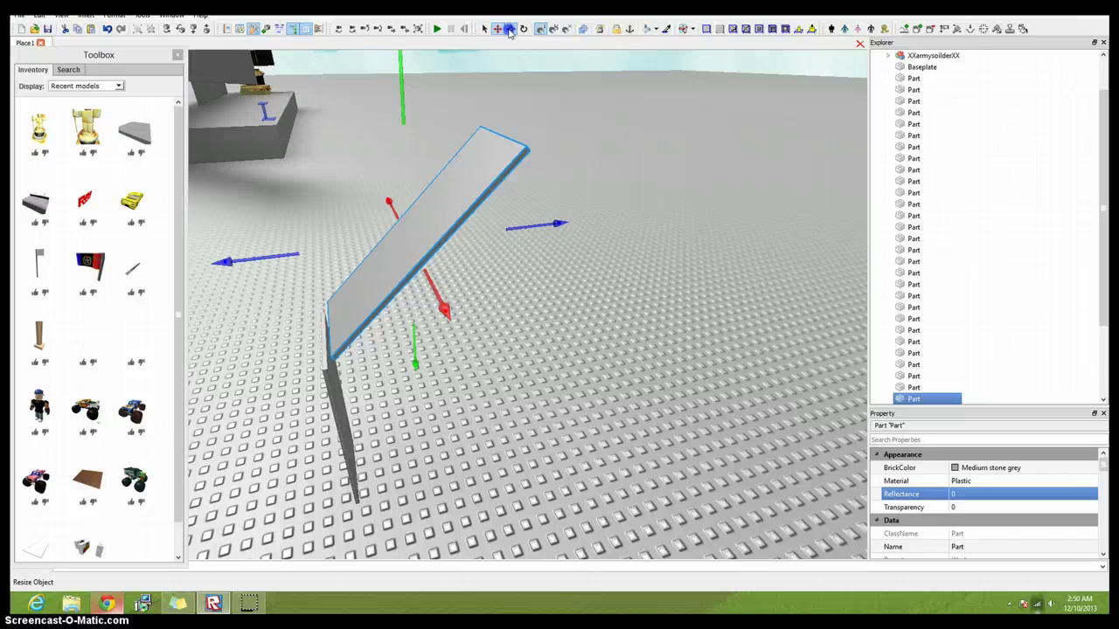
Step: Resize the tilted copy into a thin slanted slab joined to the wall top
{"action": "left_click", "coordinate": [509, 29]}
{"action": "left_click_drag", "start_coordinate": [302, 359], "coordinate": [287, 376]}
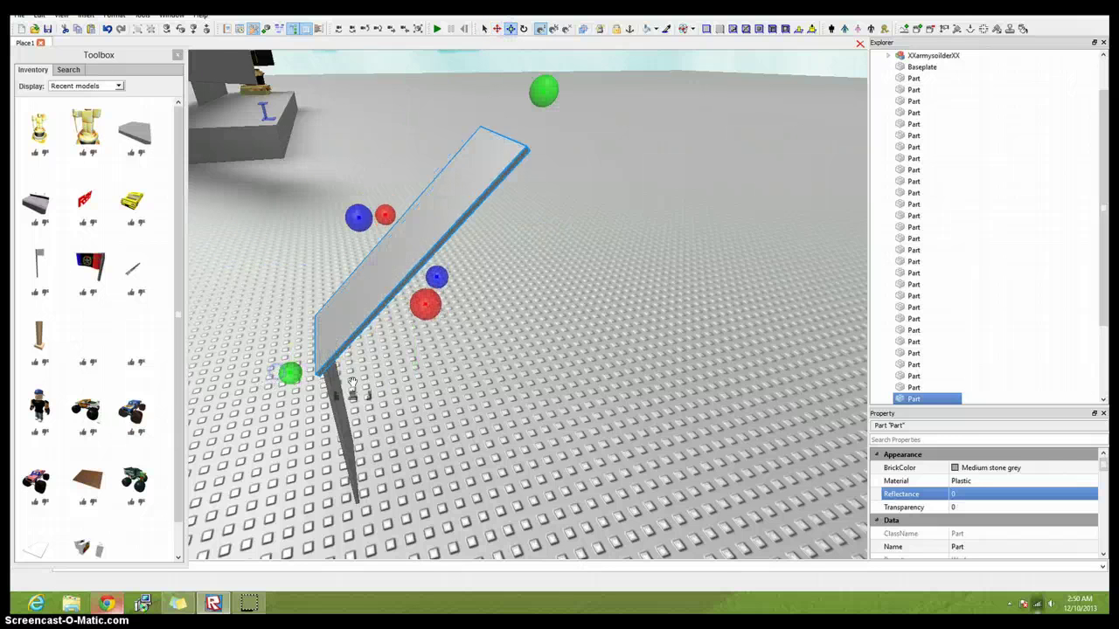
{"action": "left_click_drag", "start_coordinate": [545, 91], "coordinate": [451, 229]}
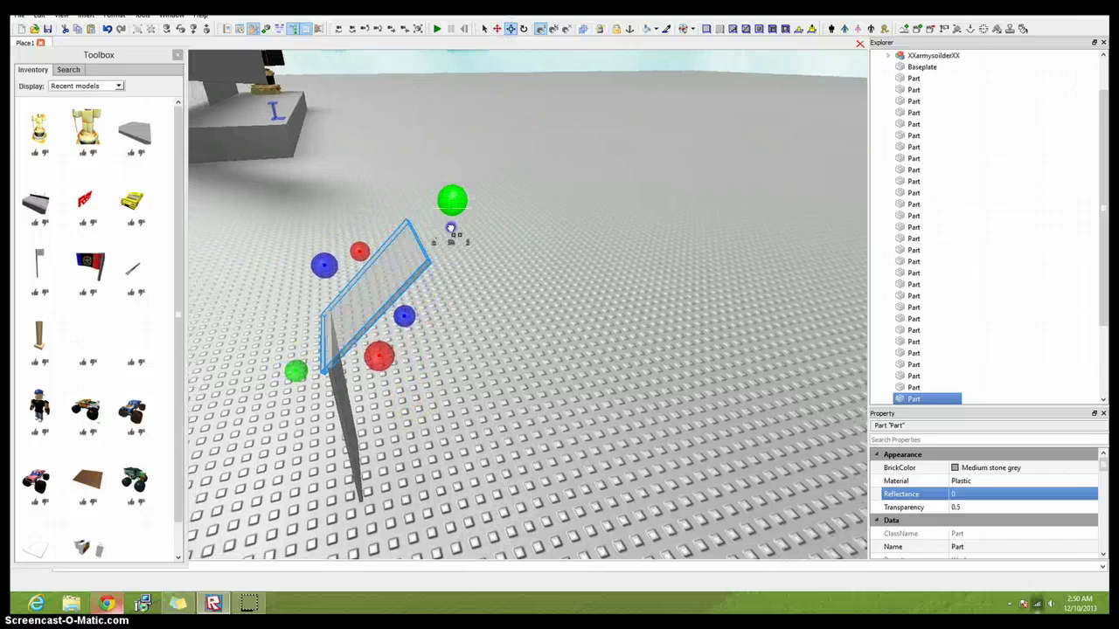
{"action": "right_click_drag", "start_coordinate": [655, 262], "coordinate": [655, 262]}
{"action": "left_click_drag", "start_coordinate": [593, 325], "coordinate": [600, 369]}
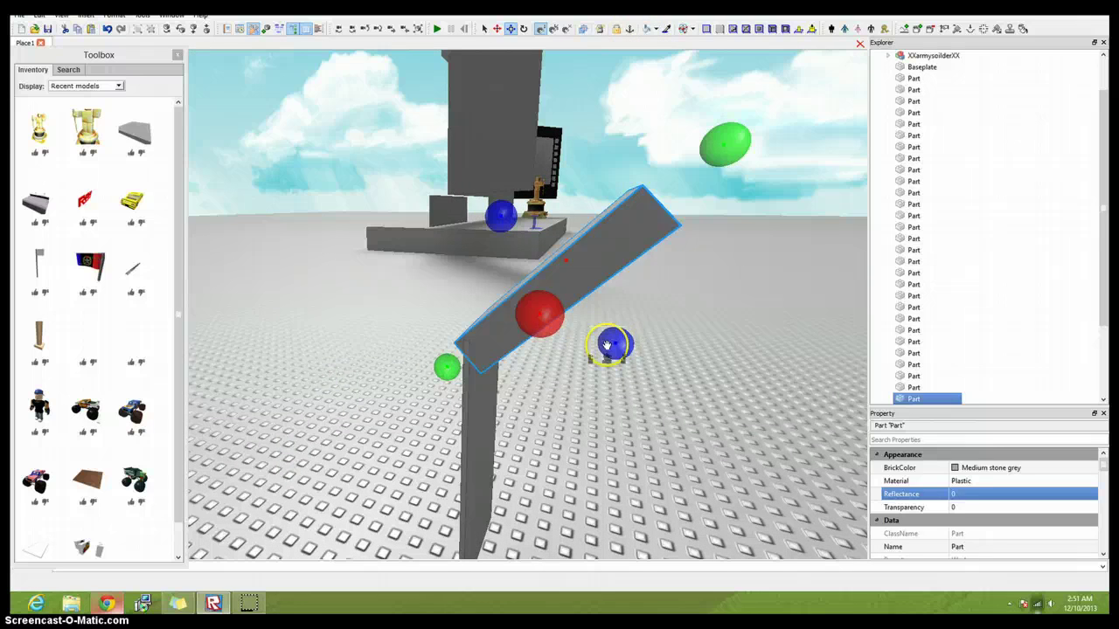
{"action": "left_click_drag", "start_coordinate": [582, 315], "coordinate": [621, 424]}
{"action": "left_click", "coordinate": [622, 190]}
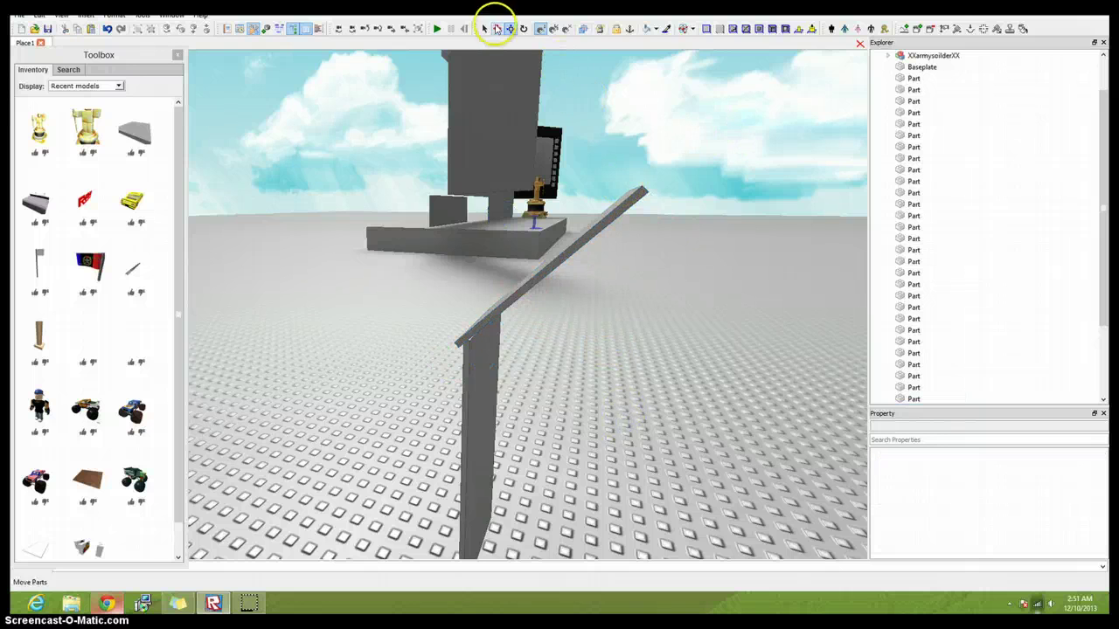
{"action": "right_click_drag", "start_coordinate": [591, 339], "coordinate": [591, 338]}
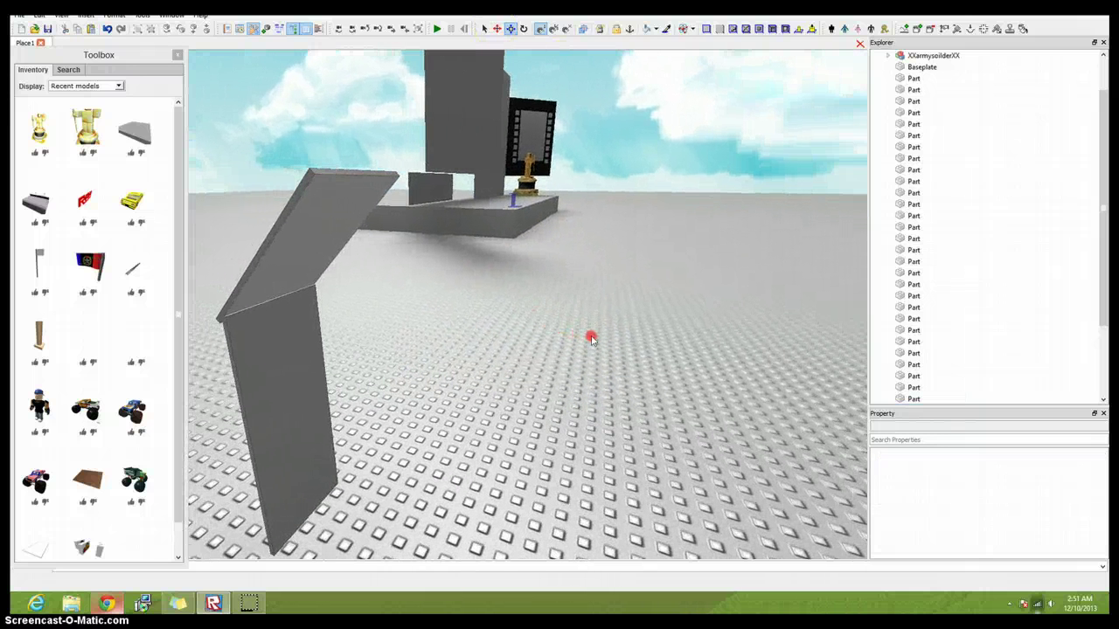
Step: Paint the slanted slab and wall yellow and group them into a model
{"action": "left_click", "coordinate": [654, 28]}
{"action": "left_click", "coordinate": [674, 133]}
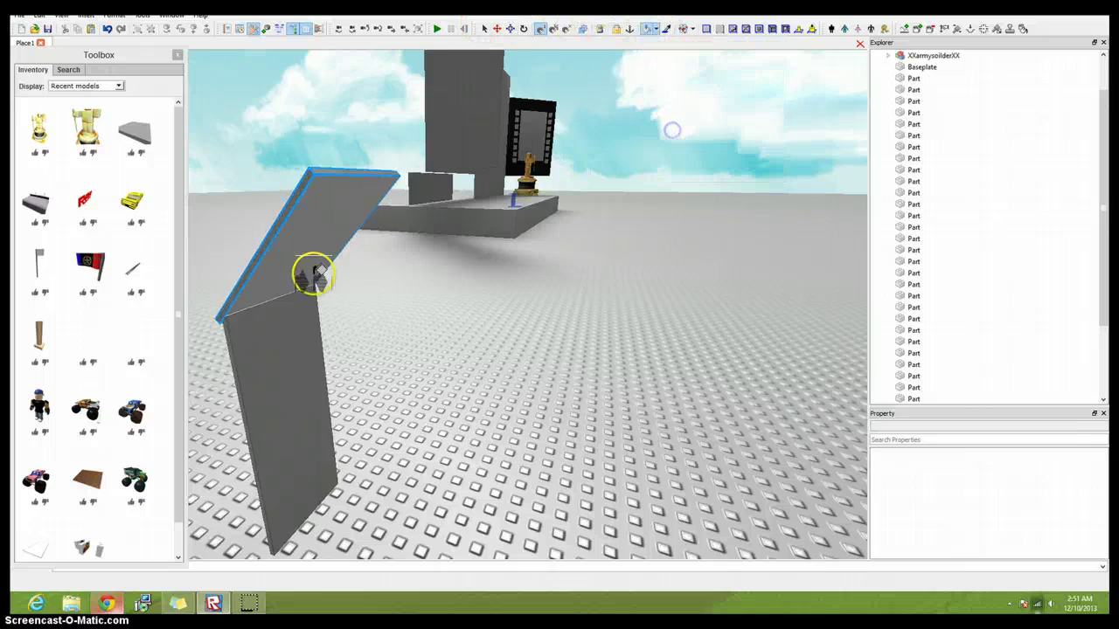
{"action": "left_click", "coordinate": [310, 273]}
{"action": "left_click", "coordinate": [274, 315]}
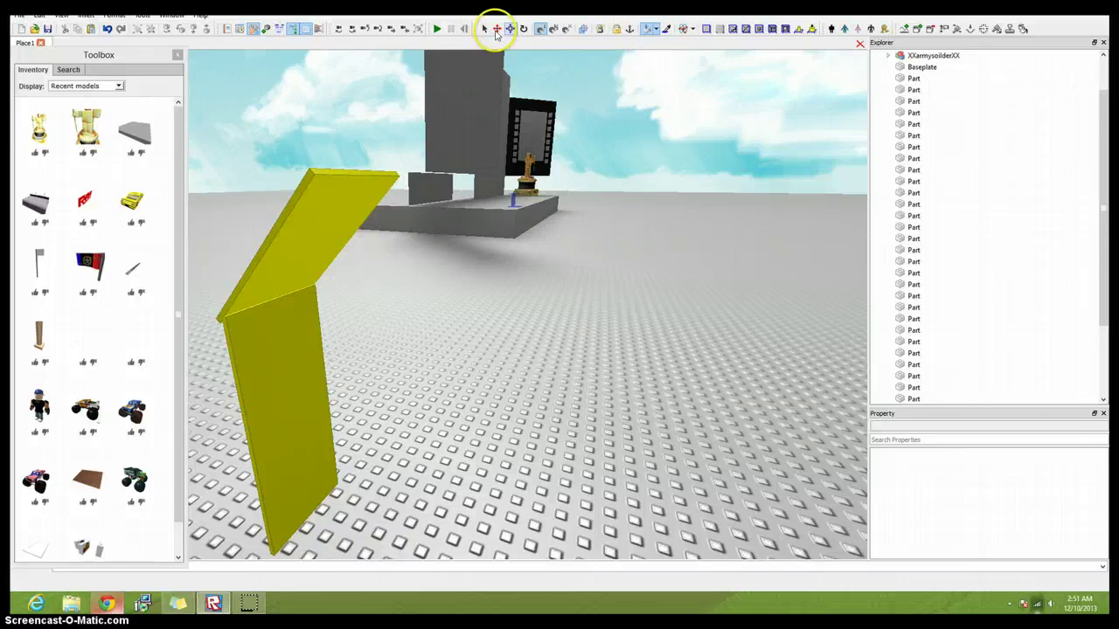
{"action": "right_click_drag", "start_coordinate": [376, 327], "coordinate": [378, 325]}
{"action": "scroll", "coordinate": [377, 324], "scroll_direction": "down", "scroll_amount": 3}
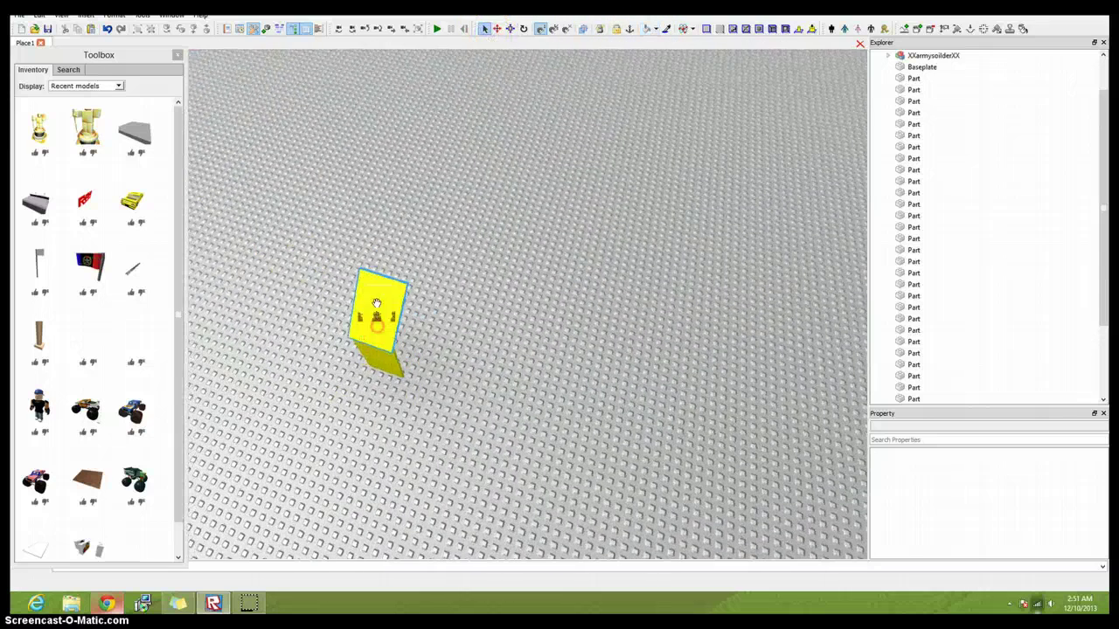
{"action": "left_click", "coordinate": [370, 303]}
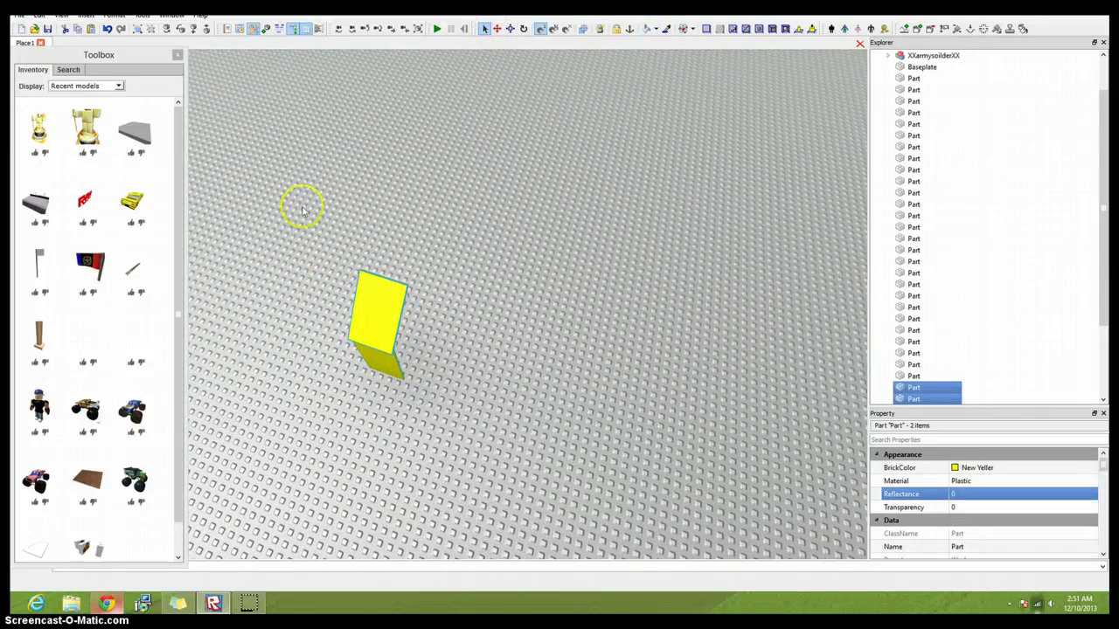
{"action": "key", "text": "ctrl+g"}
Step: Paste two more yellow curl copies onto the stage platform and select the second
{"action": "left_click", "coordinate": [90, 28]}
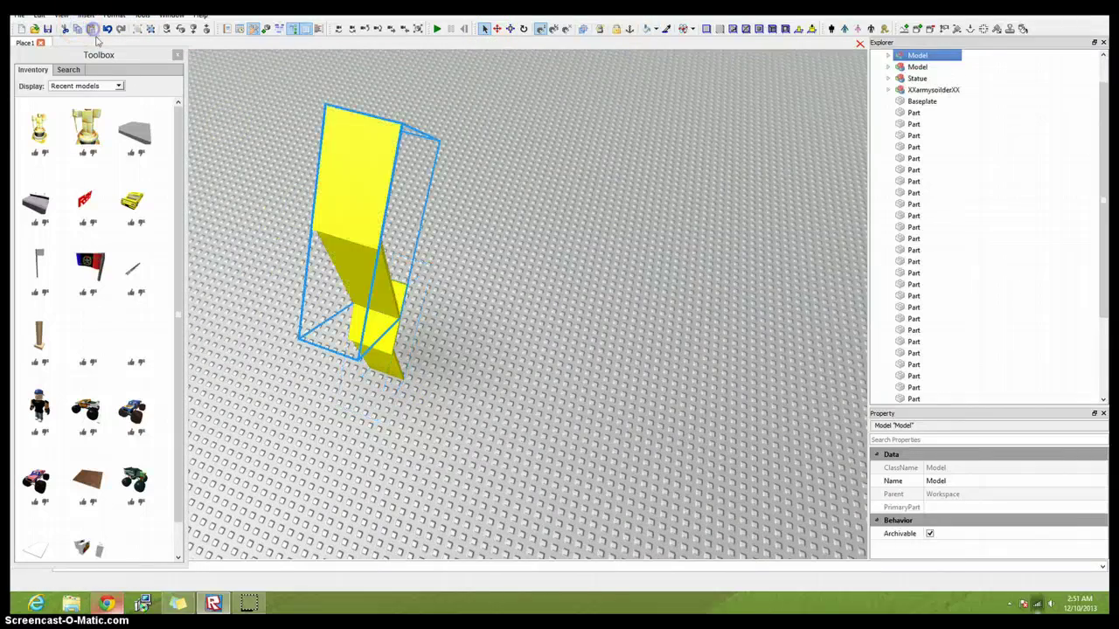
{"action": "mouse_move", "coordinate": [358, 220]}
{"action": "left_mouse_down"}
{"action": "mouse_move", "coordinate": [295, 186]}
{"action": "mouse_move", "coordinate": [444, 330]}
{"action": "left_mouse_up"}
{"action": "key", "text": "a"}
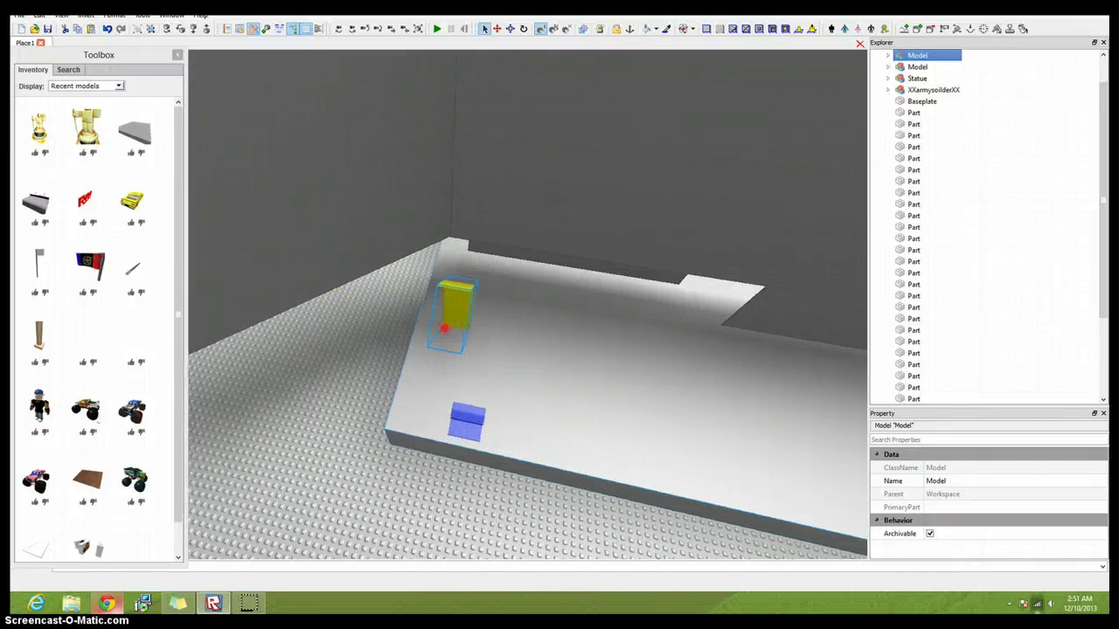
{"action": "mouse_move", "coordinate": [444, 331]}
{"action": "left_mouse_down"}
{"action": "mouse_move", "coordinate": [286, 342]}
{"action": "mouse_move", "coordinate": [539, 352]}
{"action": "mouse_move", "coordinate": [535, 366]}
{"action": "left_mouse_up"}
{"action": "left_click", "coordinate": [101, 33]}
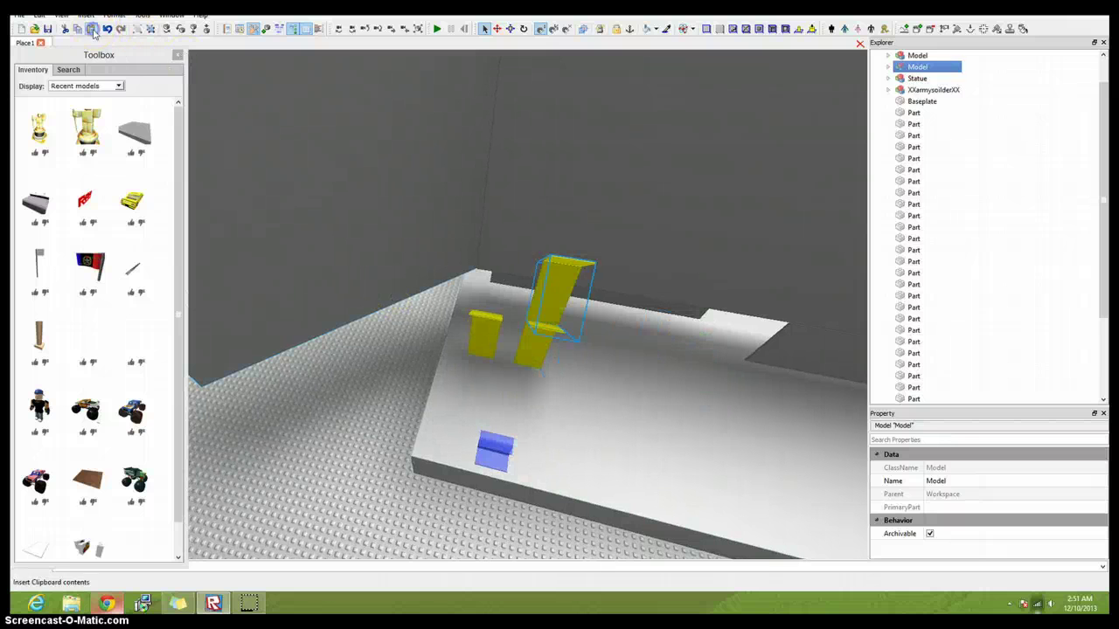
{"action": "mouse_move", "coordinate": [587, 305]}
{"action": "left_mouse_down"}
{"action": "mouse_move", "coordinate": [550, 371]}
{"action": "mouse_move", "coordinate": [499, 374]}
{"action": "left_mouse_up"}
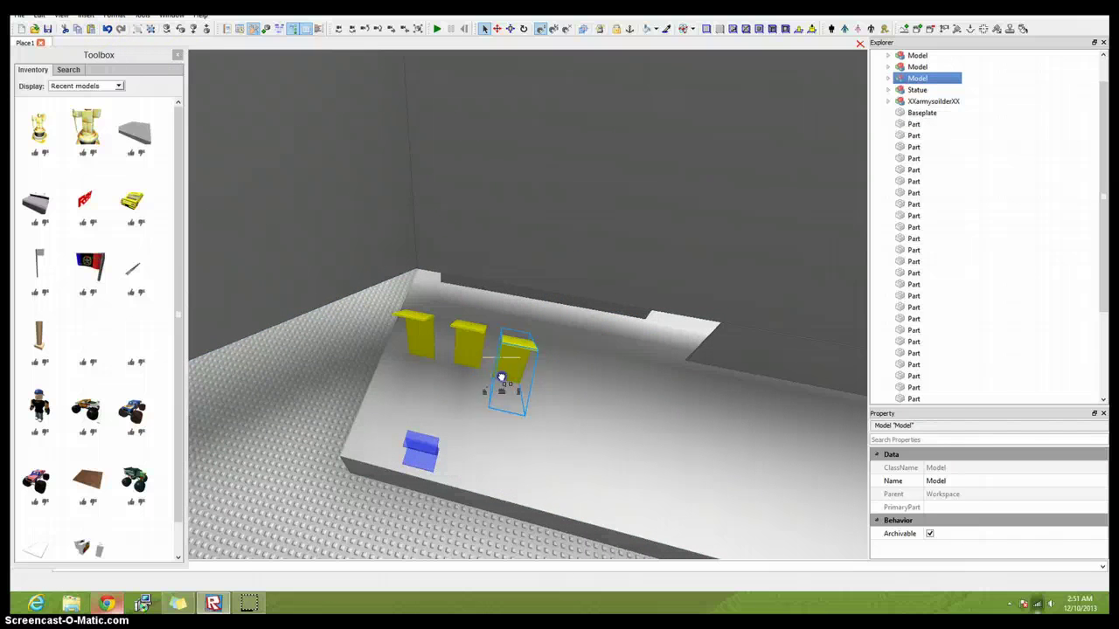
{"action": "right_click_drag", "start_coordinate": [508, 373], "coordinate": [442, 336]}
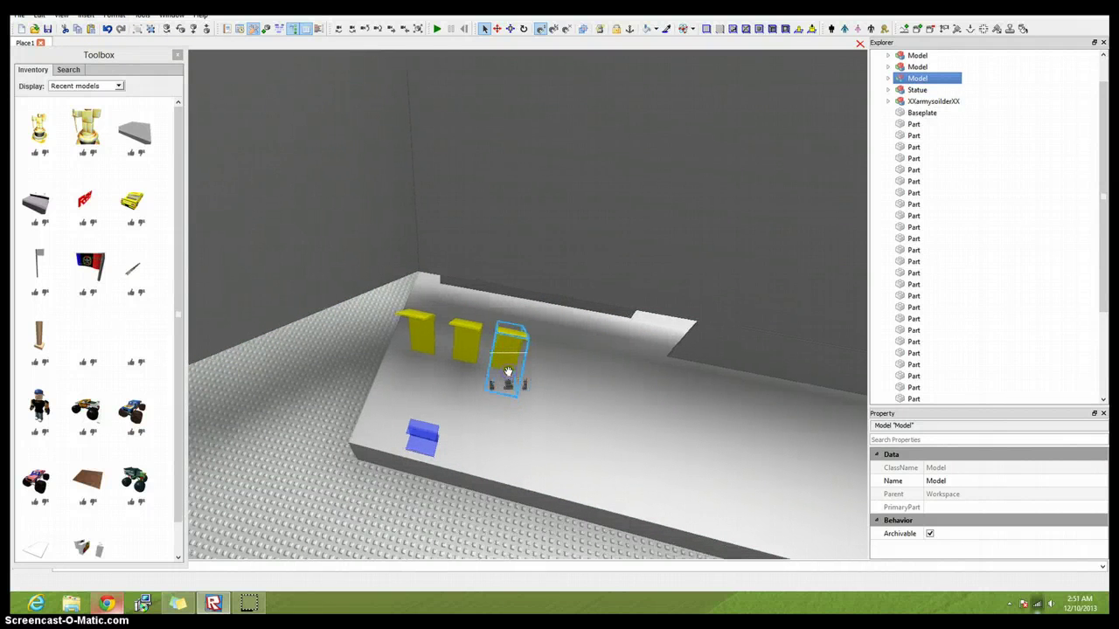
{"action": "left_click", "coordinate": [454, 338]}
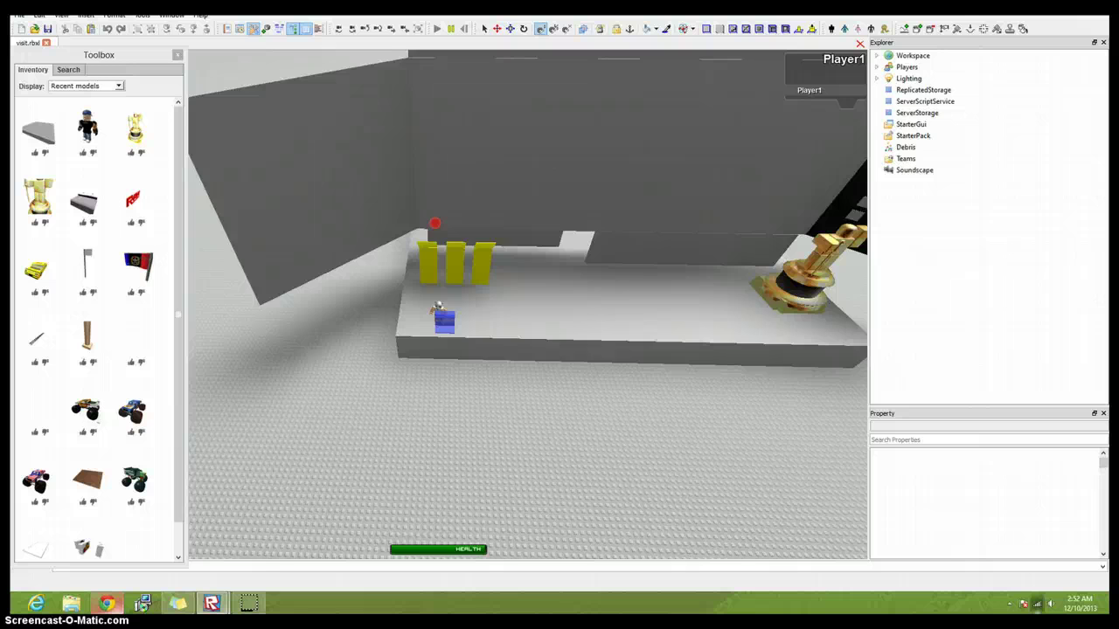
Step: Swing the test camera toward the trophy, then return to editing Place1
{"action": "scroll", "coordinate": [524, 306], "scroll_direction": "up", "scroll_amount": 5}
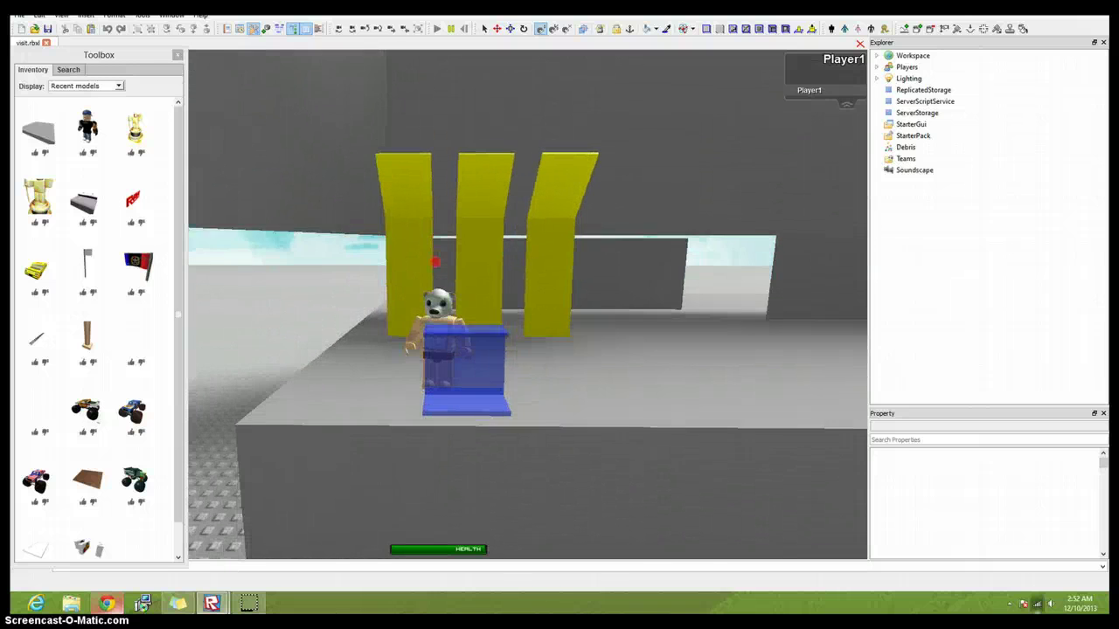
{"action": "right_click_drag", "start_coordinate": [434, 261], "coordinate": [434, 255]}
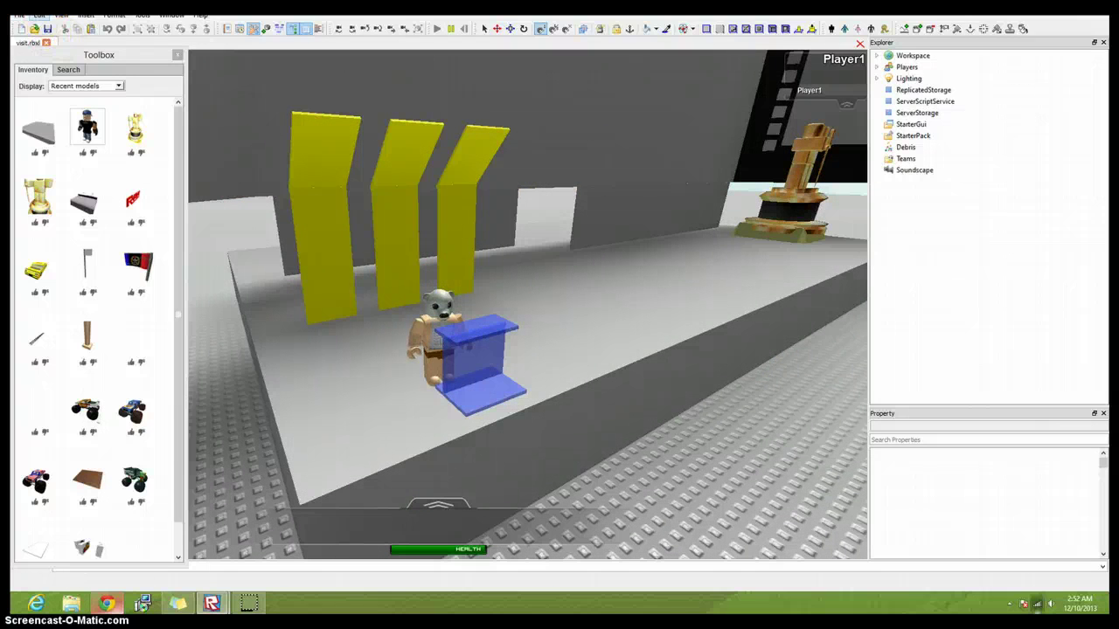
{"action": "left_click", "coordinate": [265, 615]}
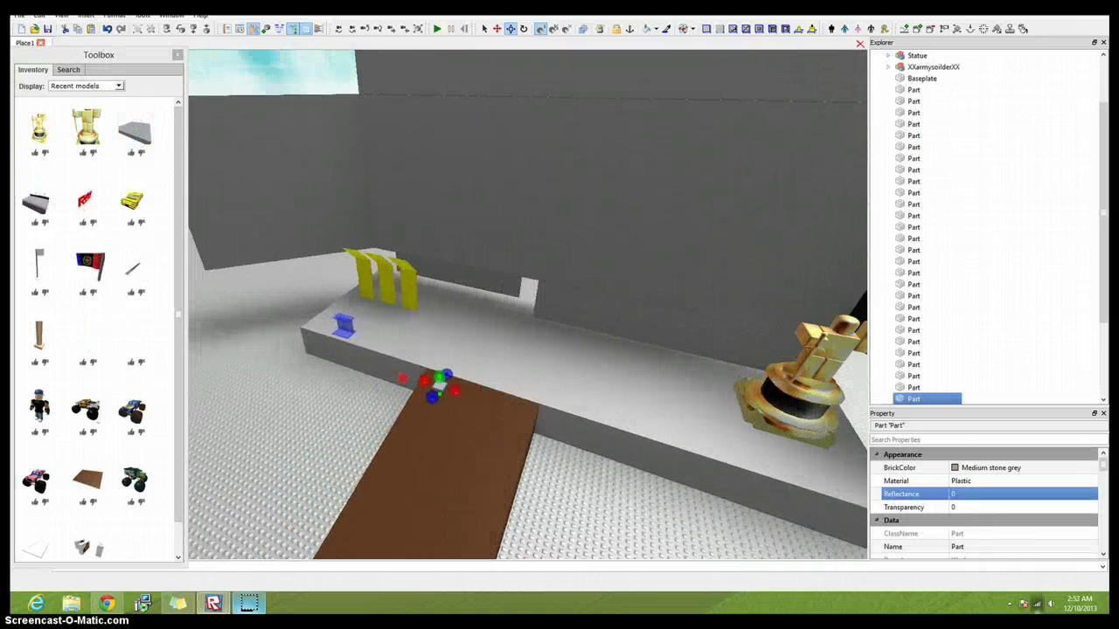
Step: Move the thin strip to the brown ramp's left edge and lengthen it along the ramp
{"action": "mouse_move", "coordinate": [380, 374]}
{"action": "left_mouse_down"}
{"action": "mouse_move", "coordinate": [306, 414]}
{"action": "mouse_move", "coordinate": [334, 408]}
{"action": "left_mouse_up"}
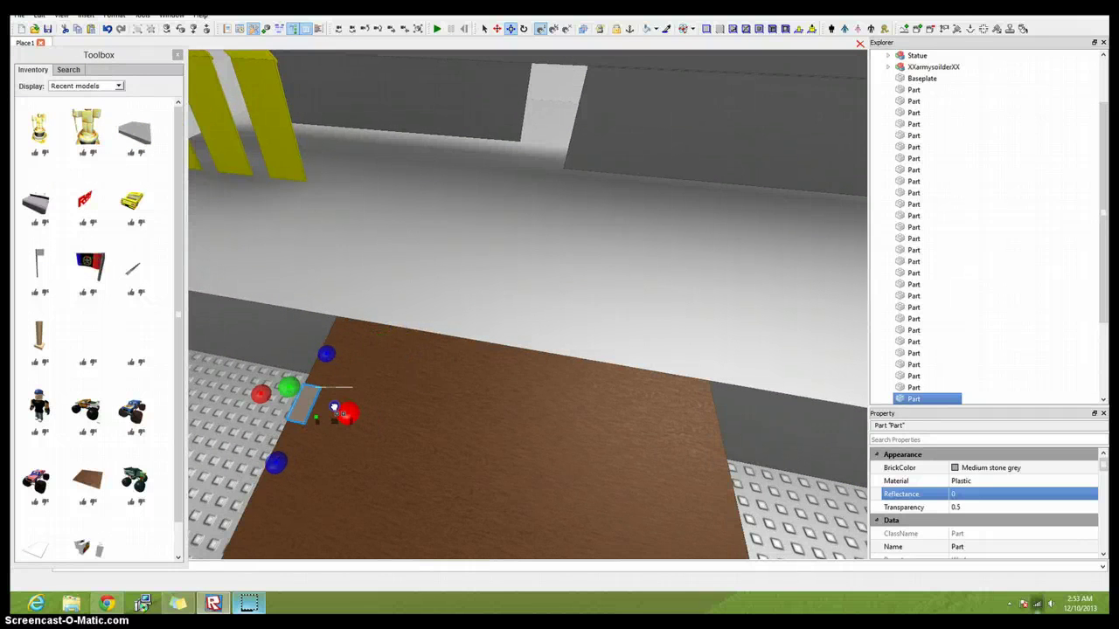
{"action": "mouse_move", "coordinate": [324, 371]}
{"action": "left_mouse_down"}
{"action": "mouse_move", "coordinate": [363, 277]}
{"action": "mouse_move", "coordinate": [355, 295]}
{"action": "left_mouse_up"}
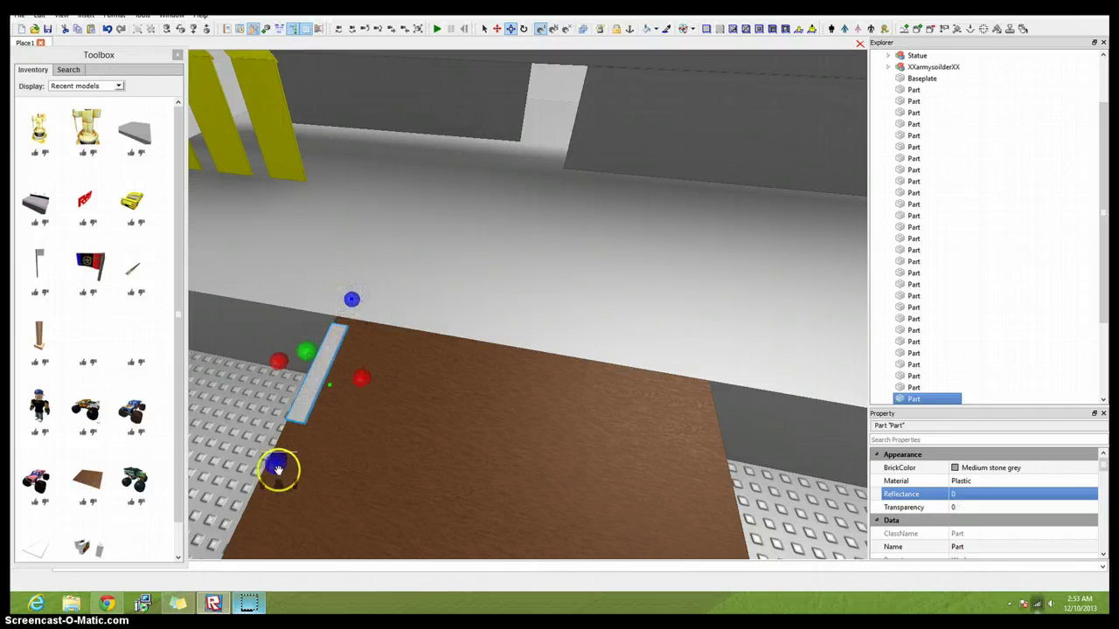
{"action": "right_click_drag", "start_coordinate": [277, 469], "coordinate": [305, 430]}
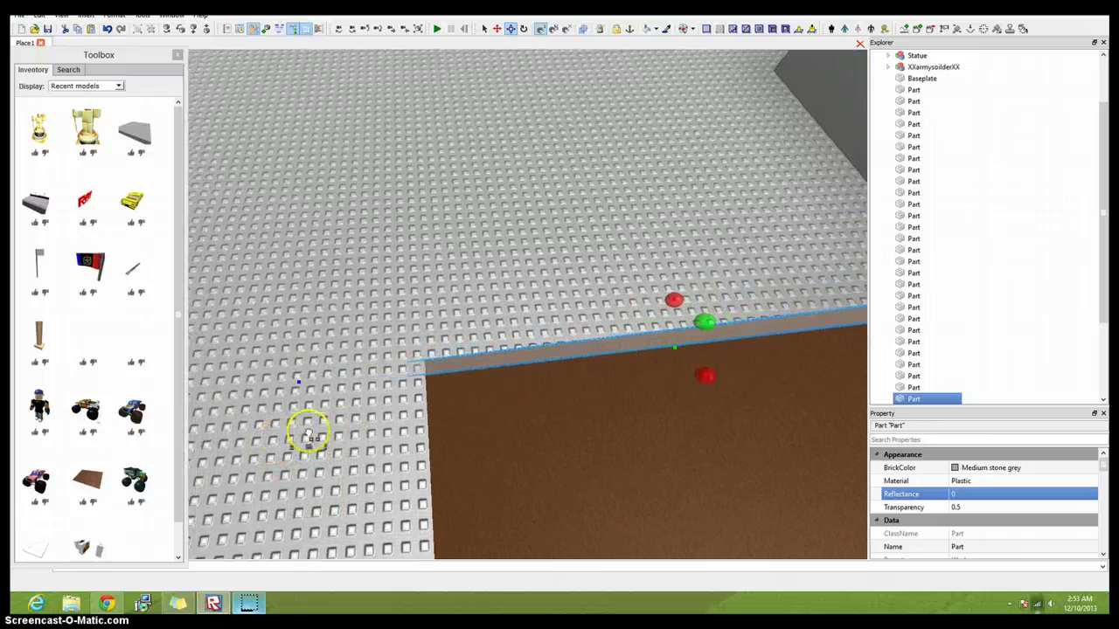
{"action": "right_click_drag", "start_coordinate": [414, 412], "coordinate": [413, 409]}
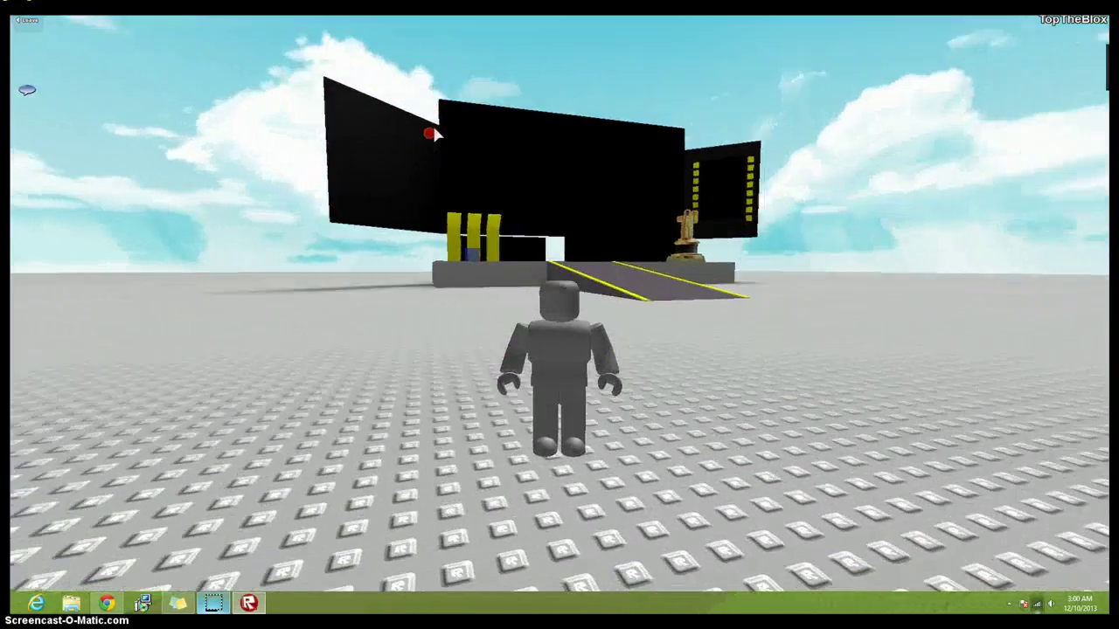
{"action": "right_click_drag", "start_coordinate": [434, 129], "coordinate": [433, 129]}
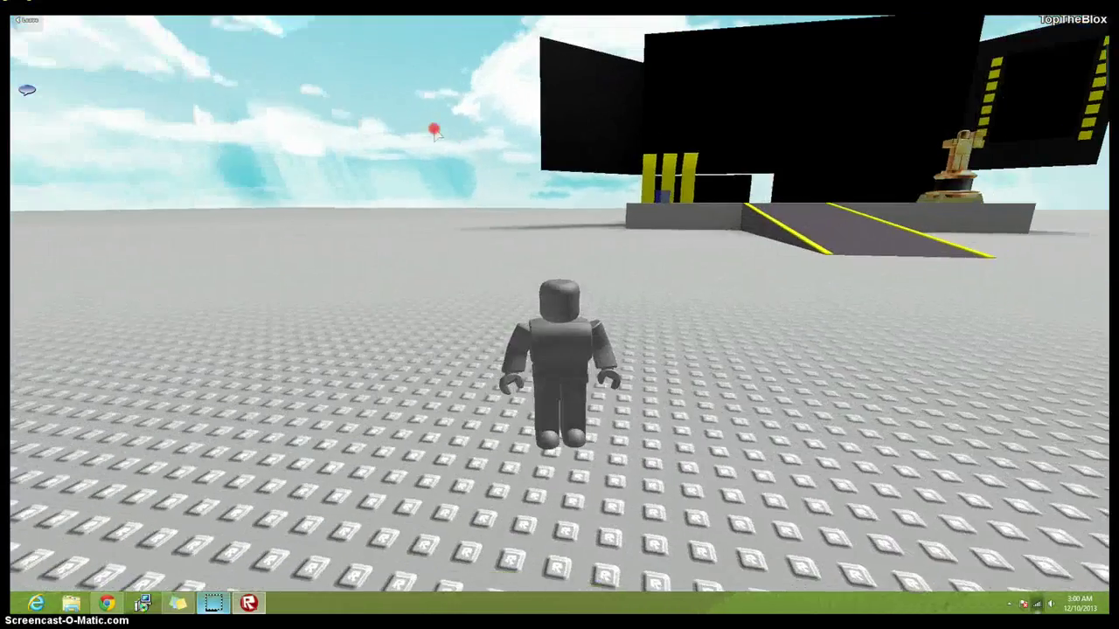
{"action": "right_click_drag", "start_coordinate": [457, 184], "coordinate": [457, 186]}
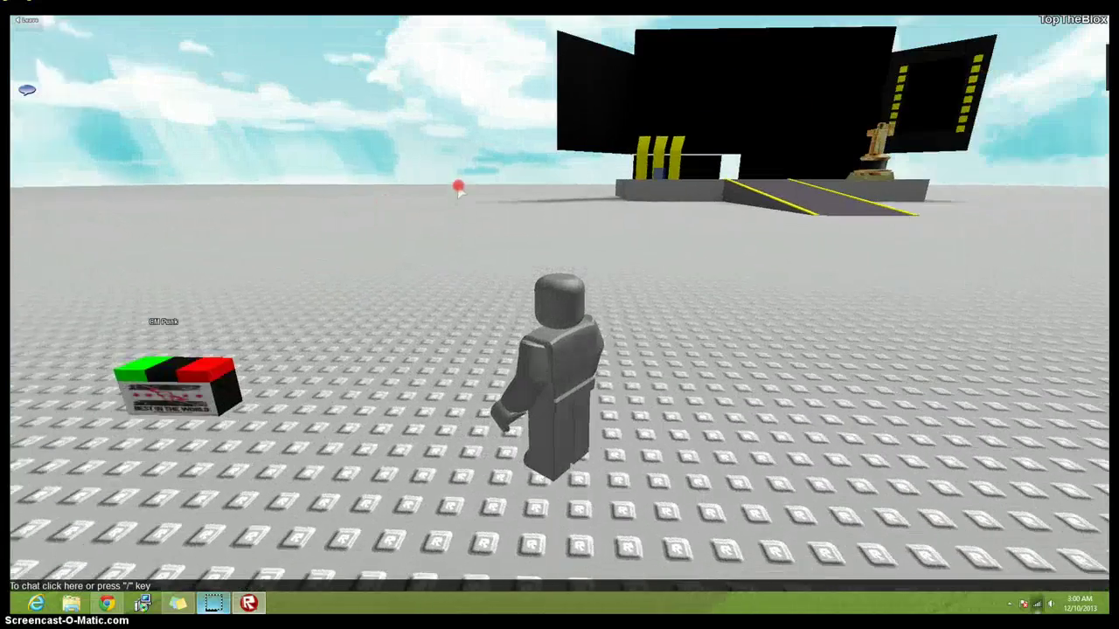
{"action": "key", "text": "w"}
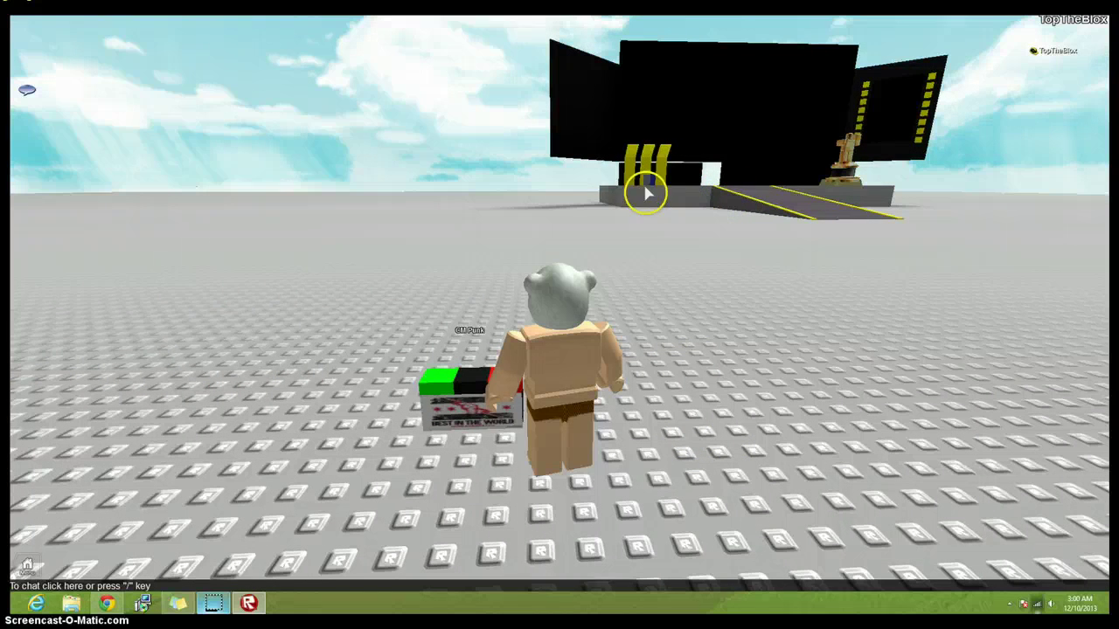
{"action": "left_click", "coordinate": [511, 361]}
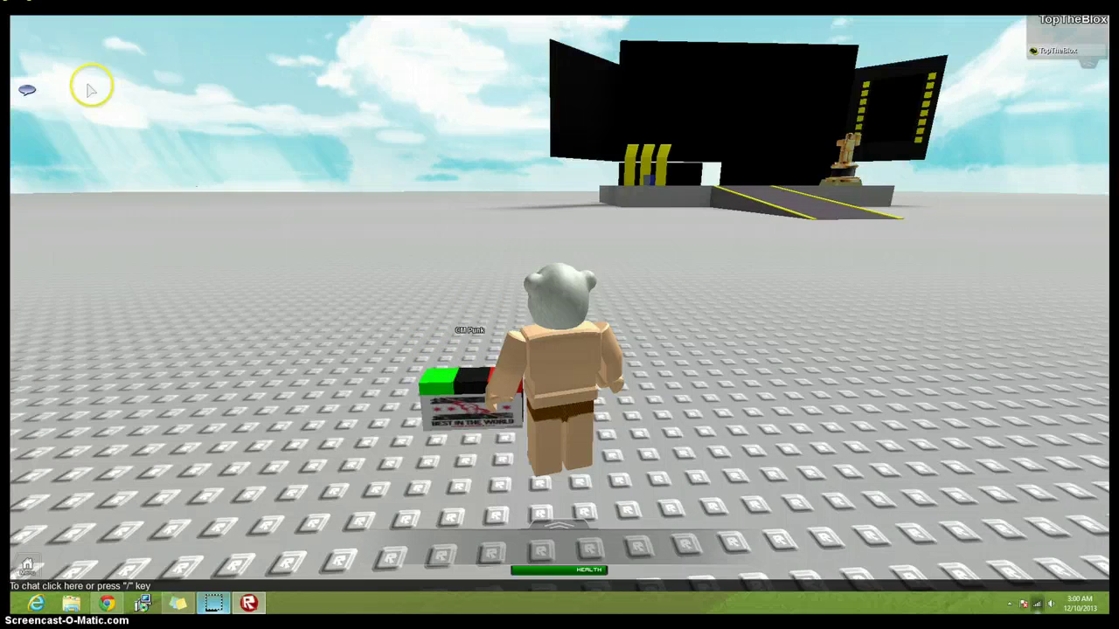
Step: Walk the avatar toward the black stage until it faces the ramp
{"action": "right_click_drag", "start_coordinate": [350, 174], "coordinate": [379, 227]}
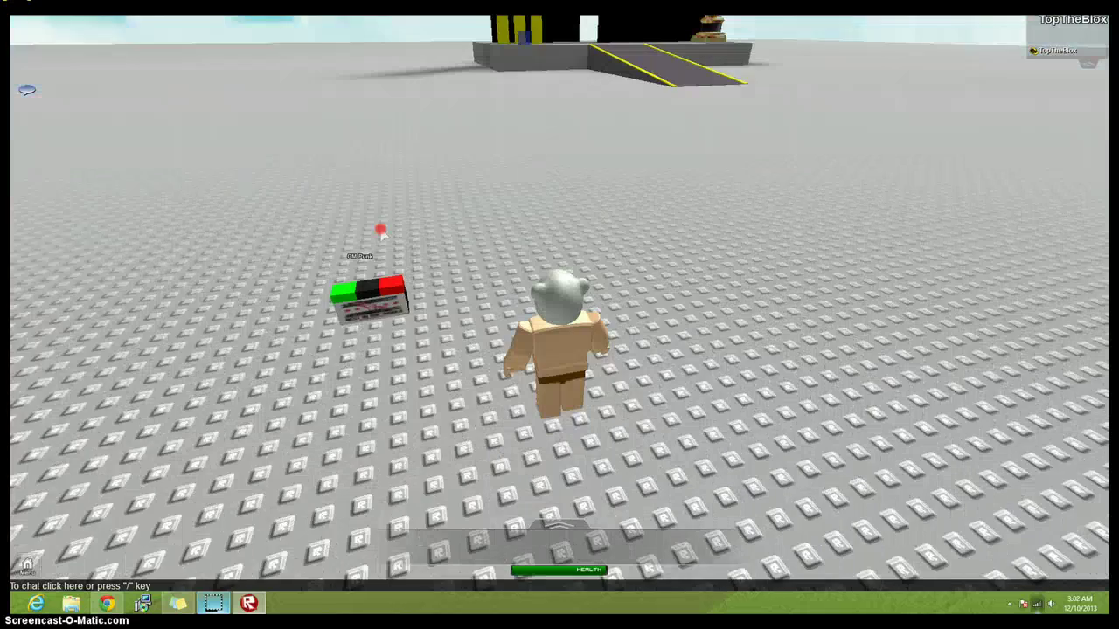
{"action": "scroll", "coordinate": [297, 320], "scroll_direction": "up", "scroll_amount": 5}
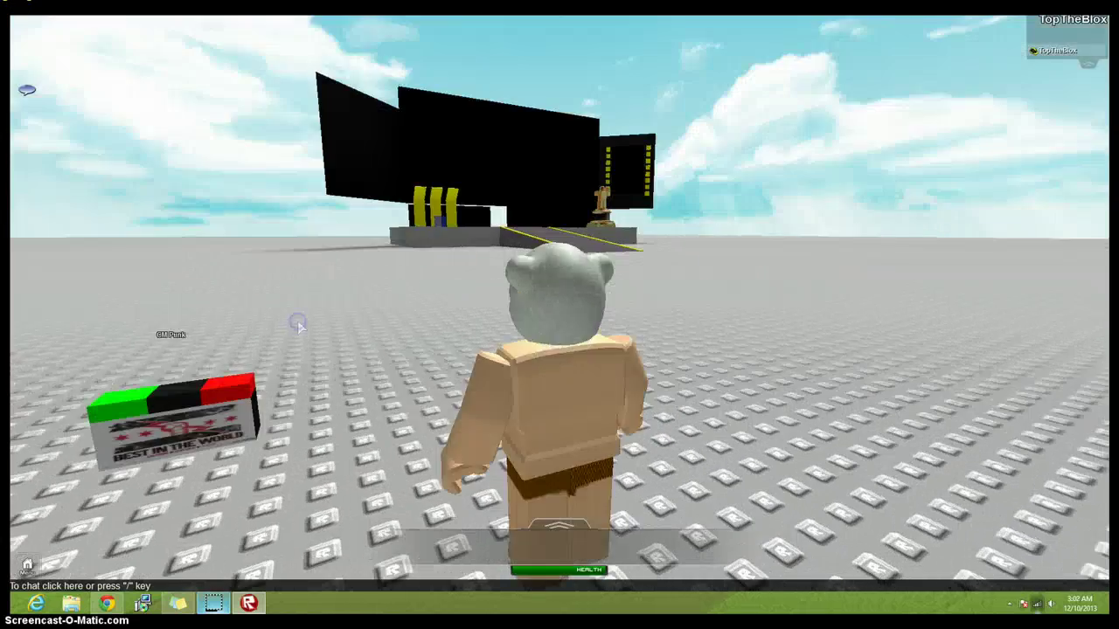
{"action": "key", "text": "w"}
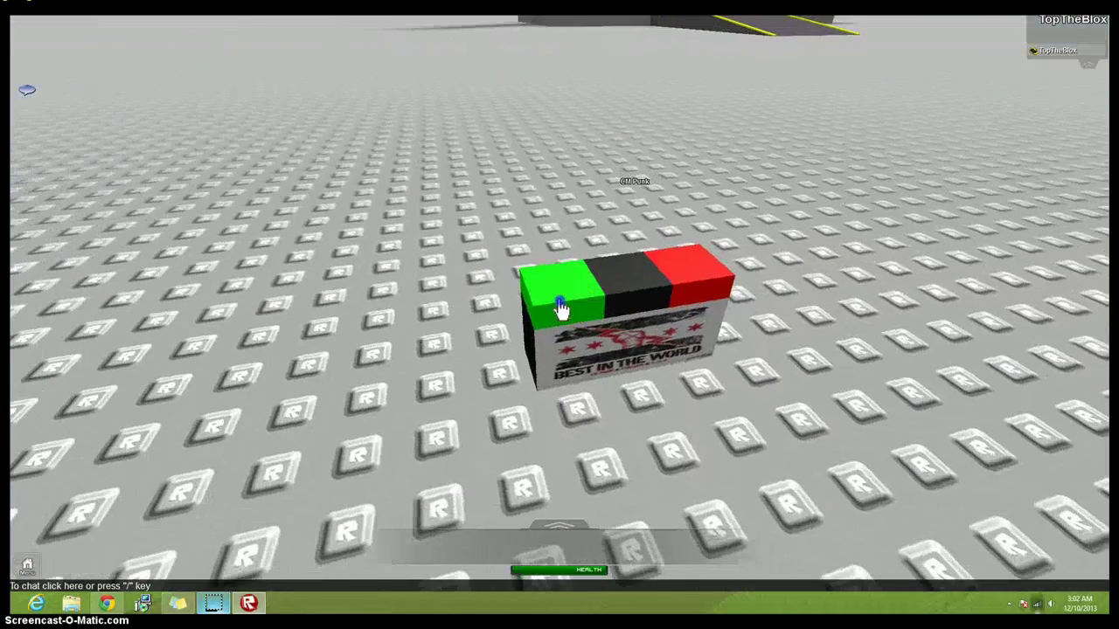
{"action": "key", "text": "d"}
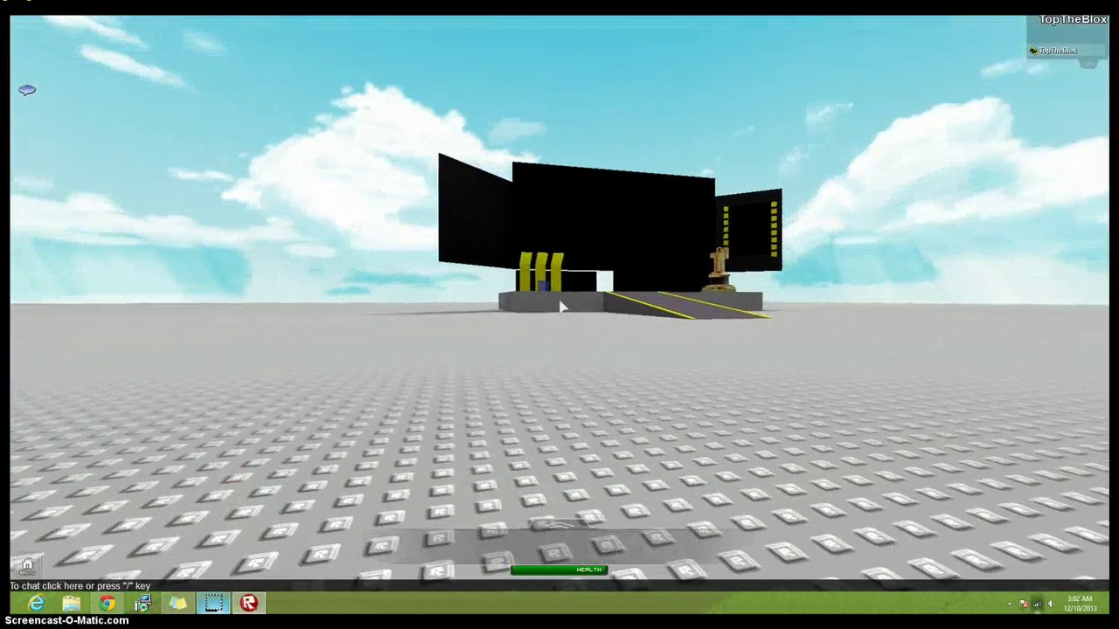
{"action": "key", "text": "w"}
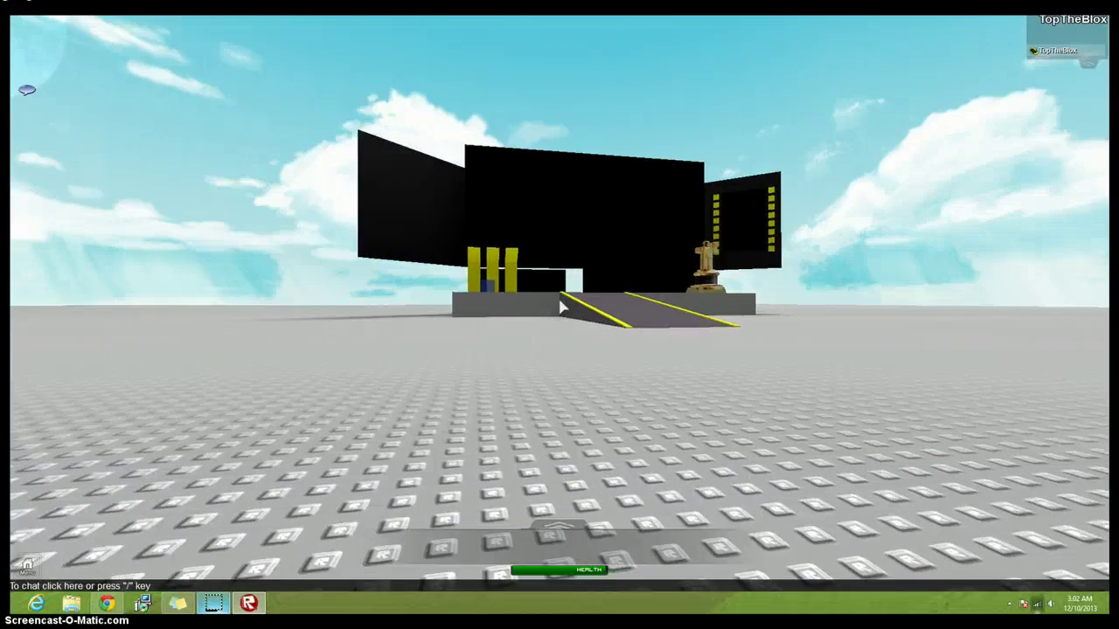
{"action": "key", "text": "w"}
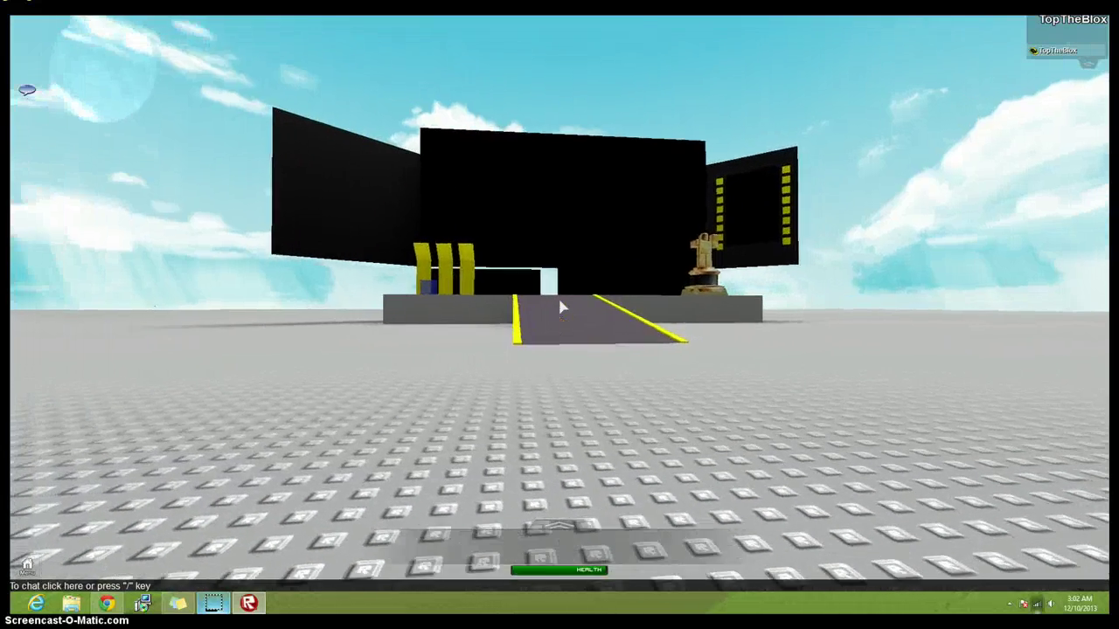
{"action": "scroll", "coordinate": [380, 216], "scroll_direction": "down", "scroll_amount": 5}
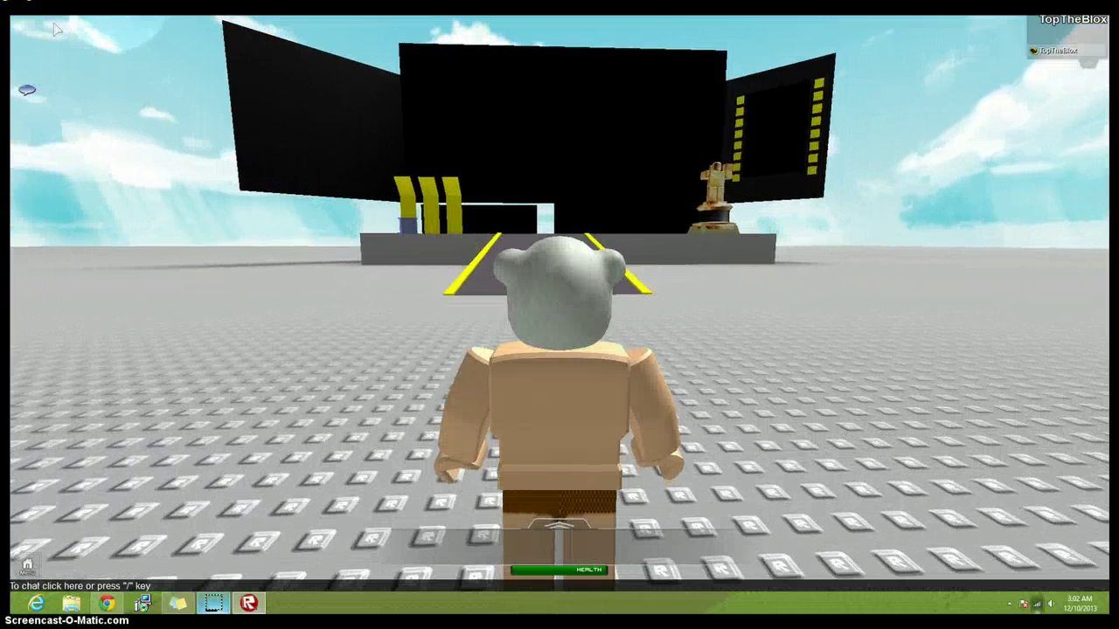
{"action": "scroll", "coordinate": [559, 301], "scroll_direction": "up", "scroll_amount": 5}
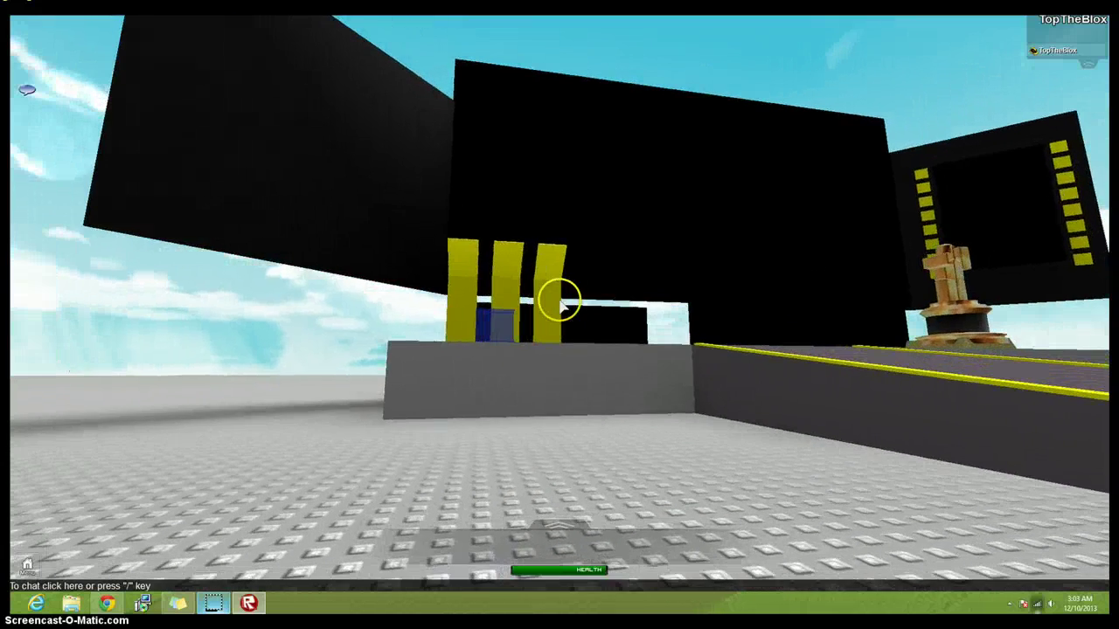
Step: Walk up the yellow-edged ramp and under the stage, then zoom out for an overview
{"action": "key", "text": "w"}
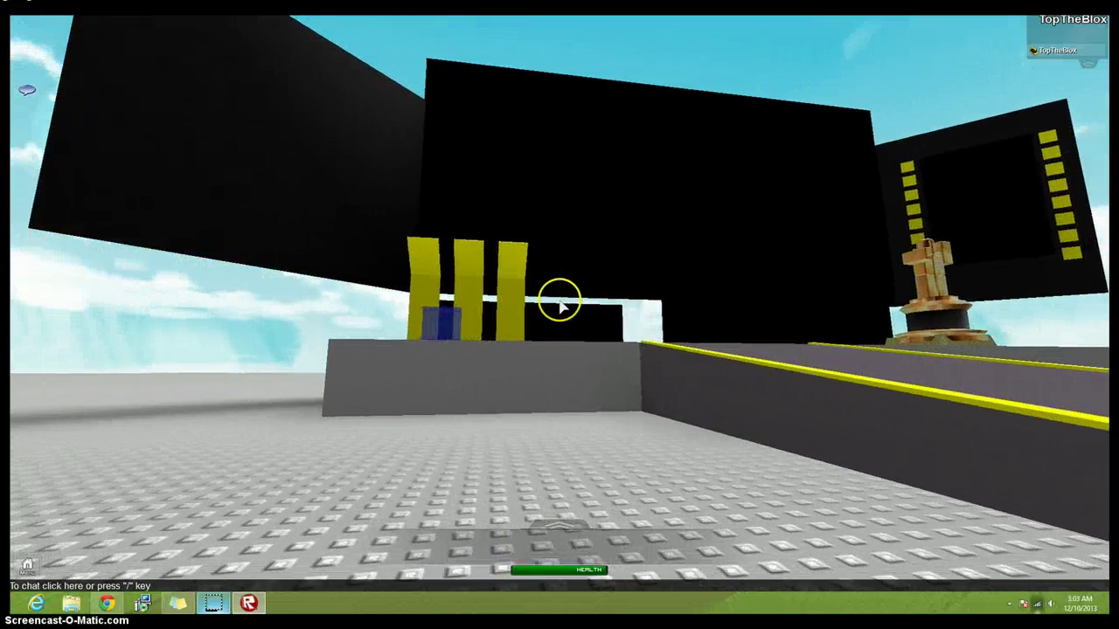
{"action": "key", "text": "d"}
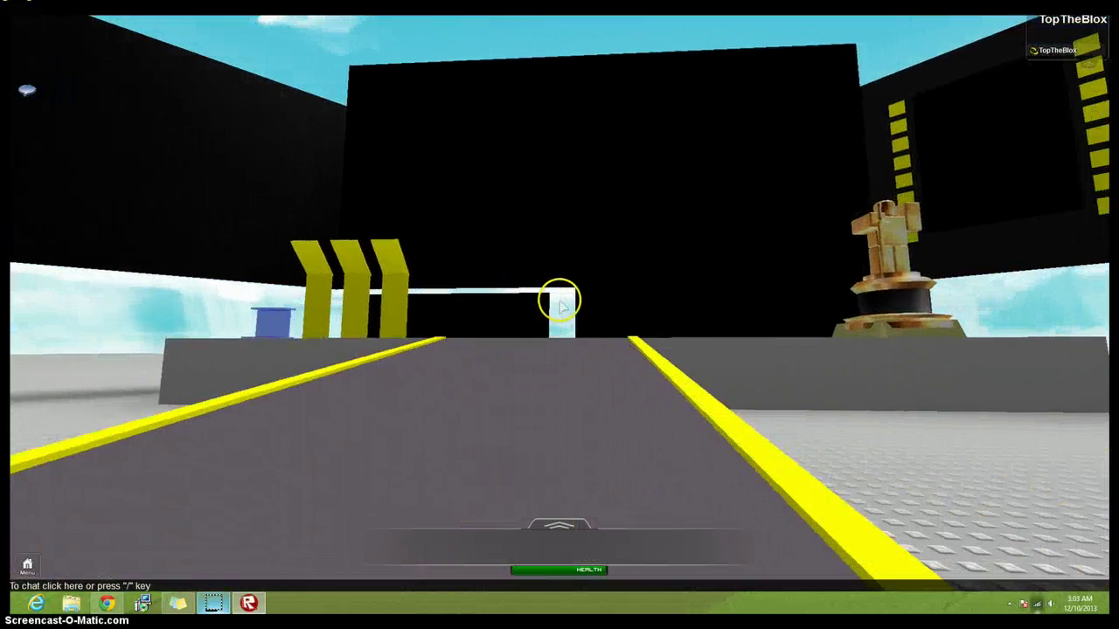
{"action": "key", "text": "d"}
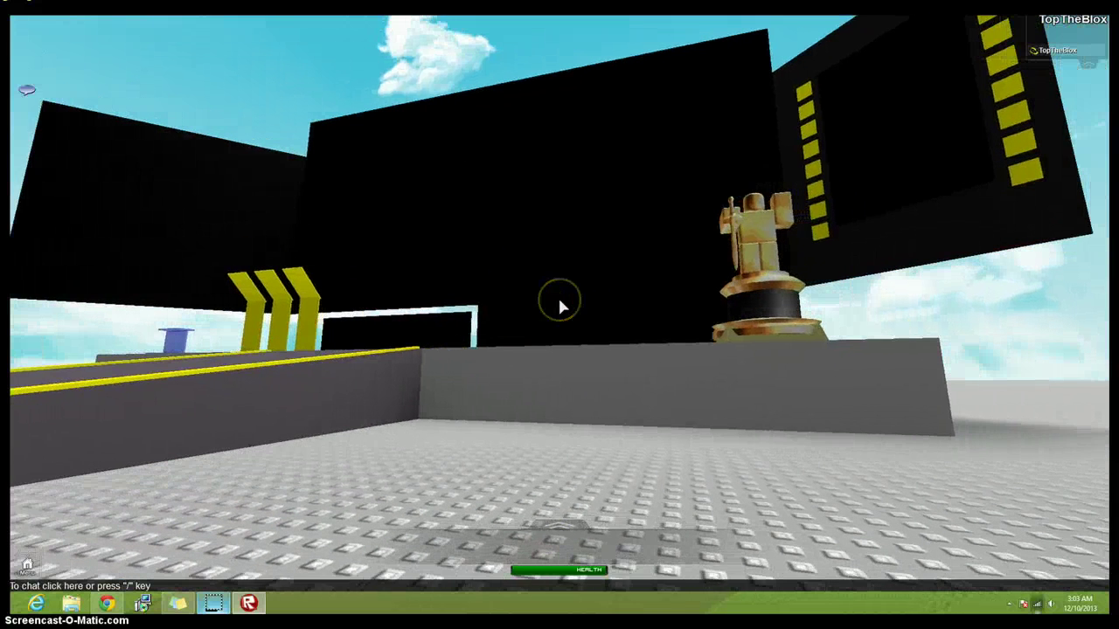
{"action": "scroll", "coordinate": [560, 306], "scroll_direction": "down", "scroll_amount": 2}
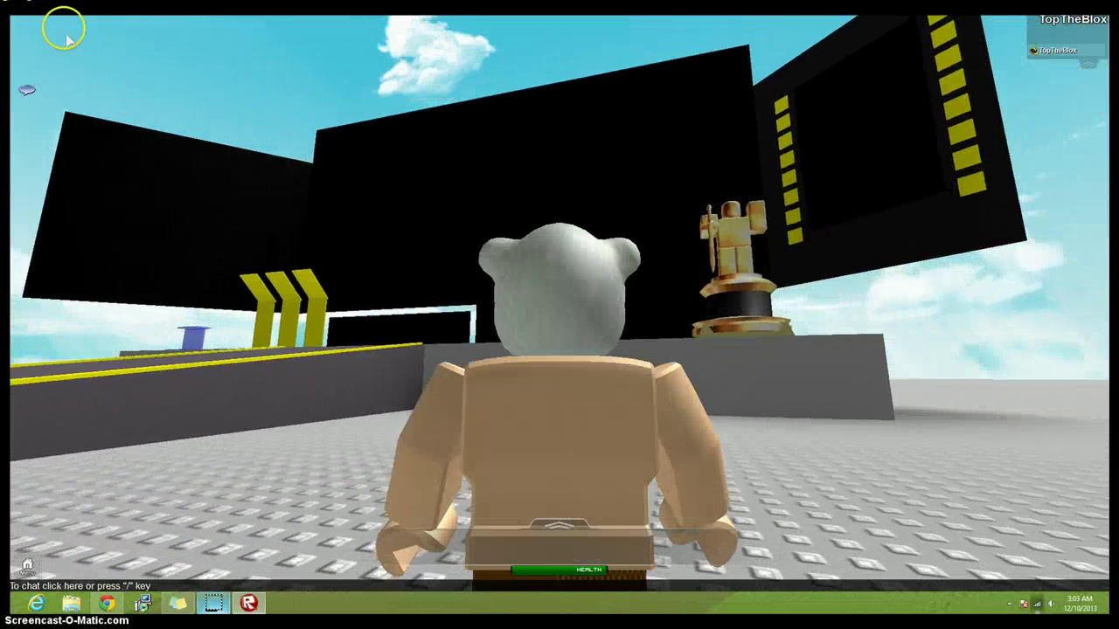
{"action": "key", "text": "w"}
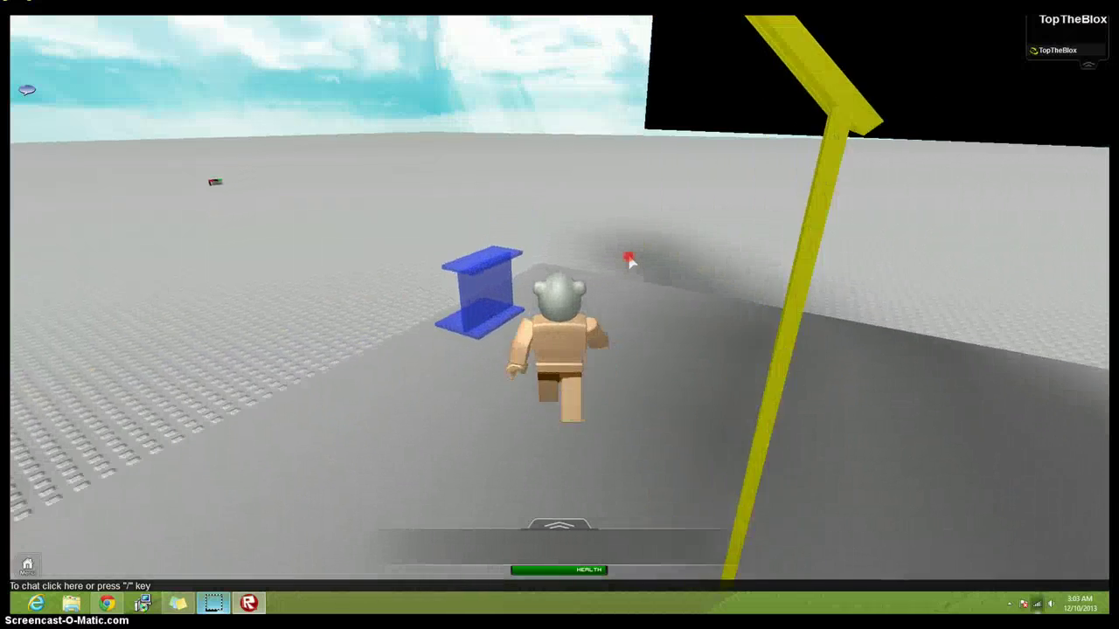
{"action": "scroll", "coordinate": [629, 259], "scroll_direction": "down", "scroll_amount": 3}
{"action": "scroll", "coordinate": [630, 260], "scroll_direction": "down", "scroll_amount": 3}
{"action": "scroll", "coordinate": [629, 259], "scroll_direction": "down", "scroll_amount": 3}
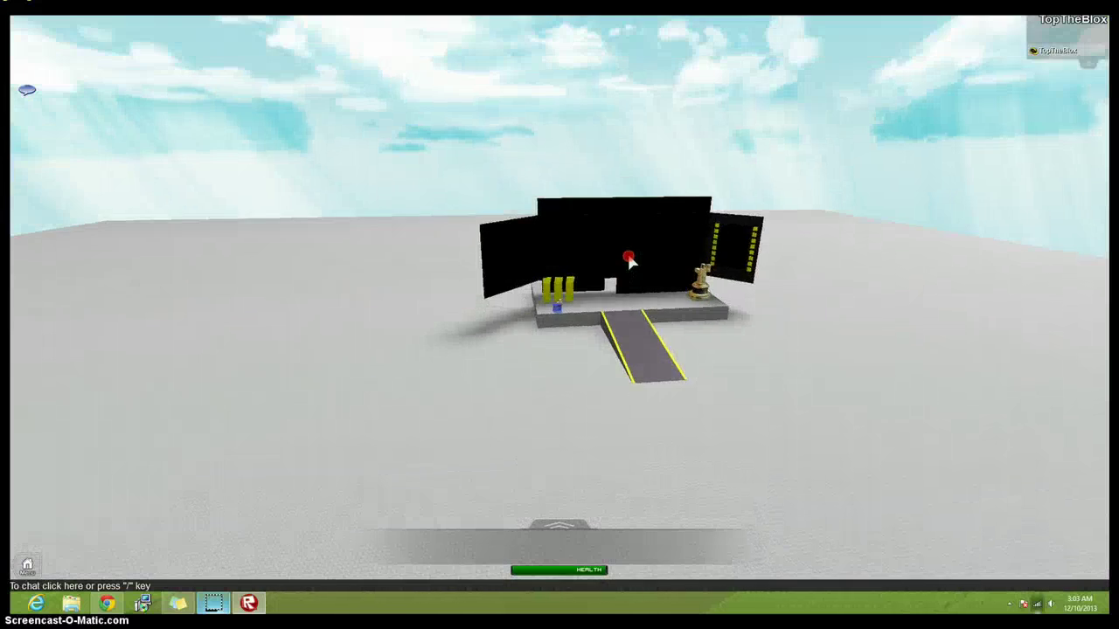
{"action": "key", "text": "w"}
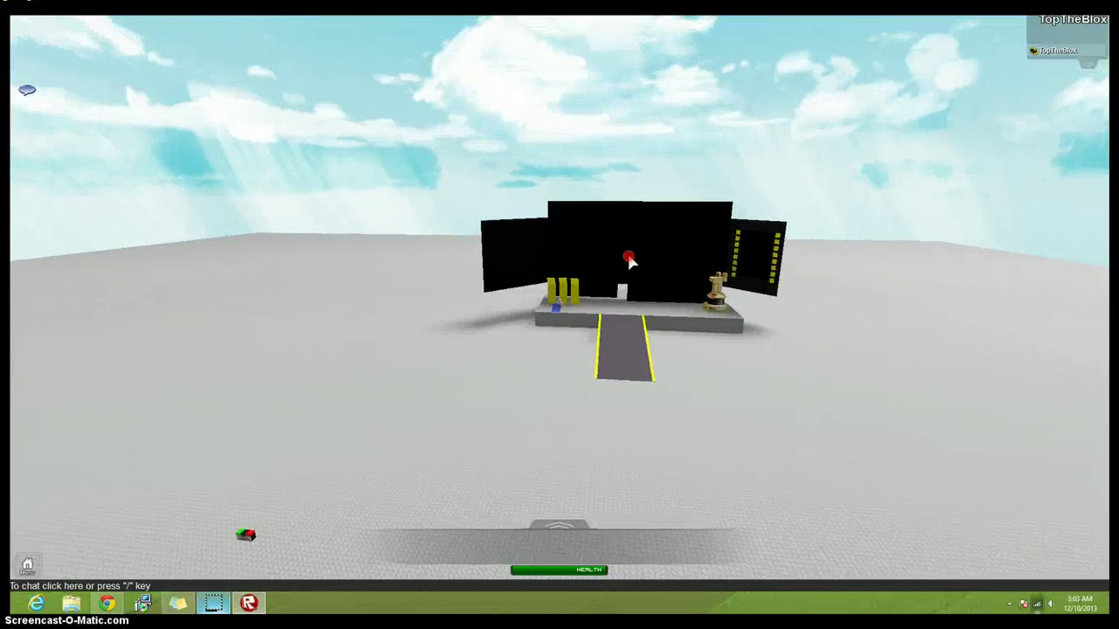